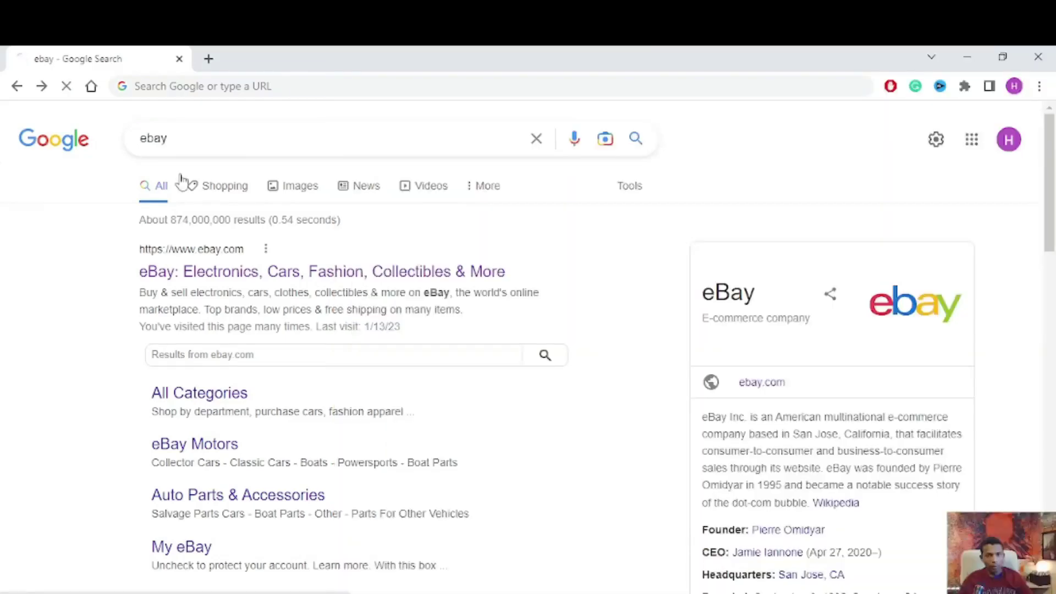
# - Open the eBay site from the Google results and start creating a new listing in Seller Hub
pyautogui.click(181, 178)
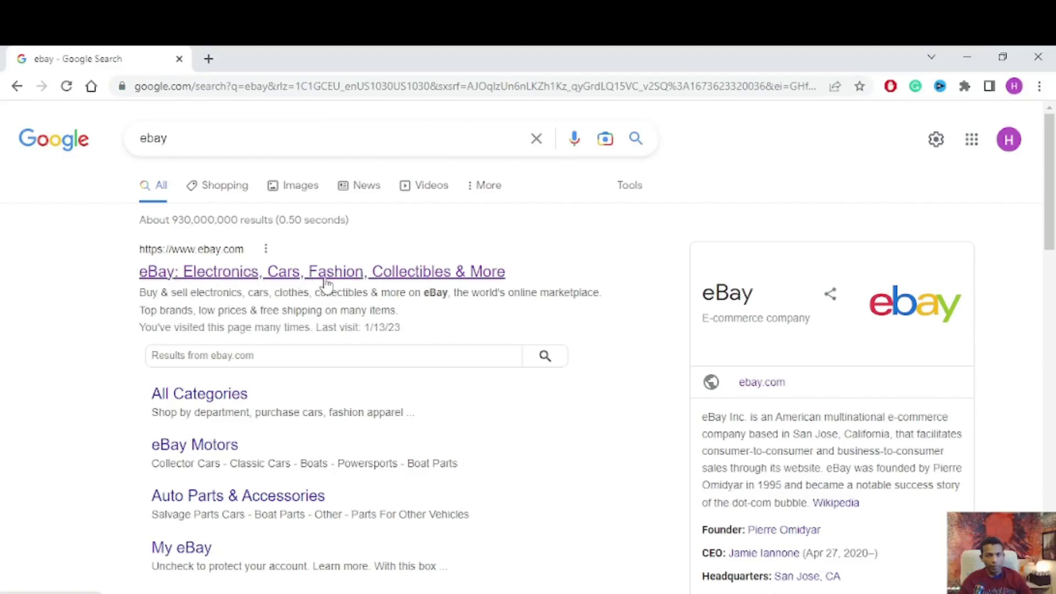
pyautogui.click(413, 275)
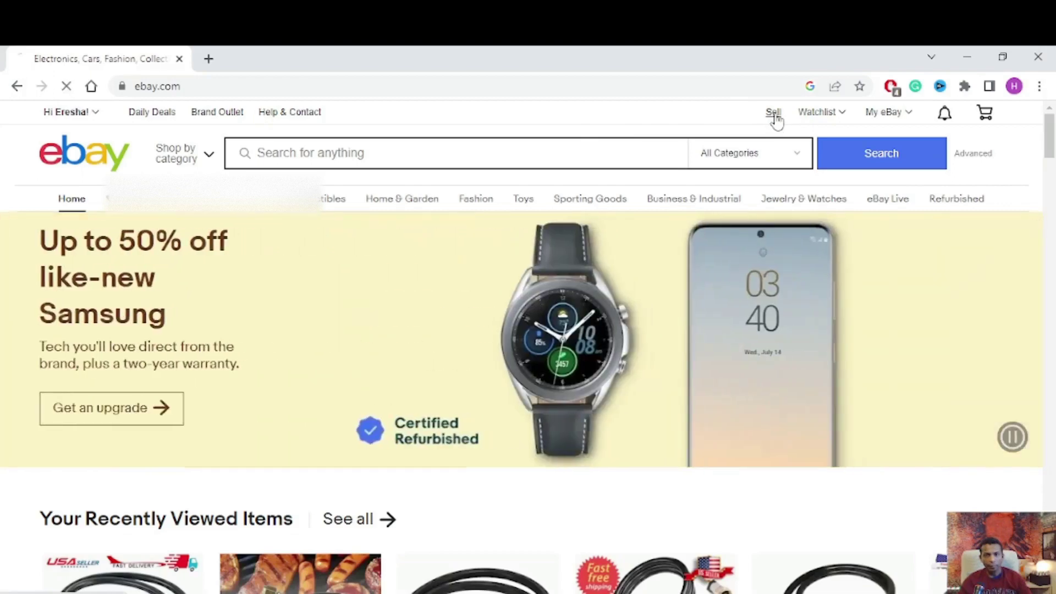
pyautogui.click(775, 115)
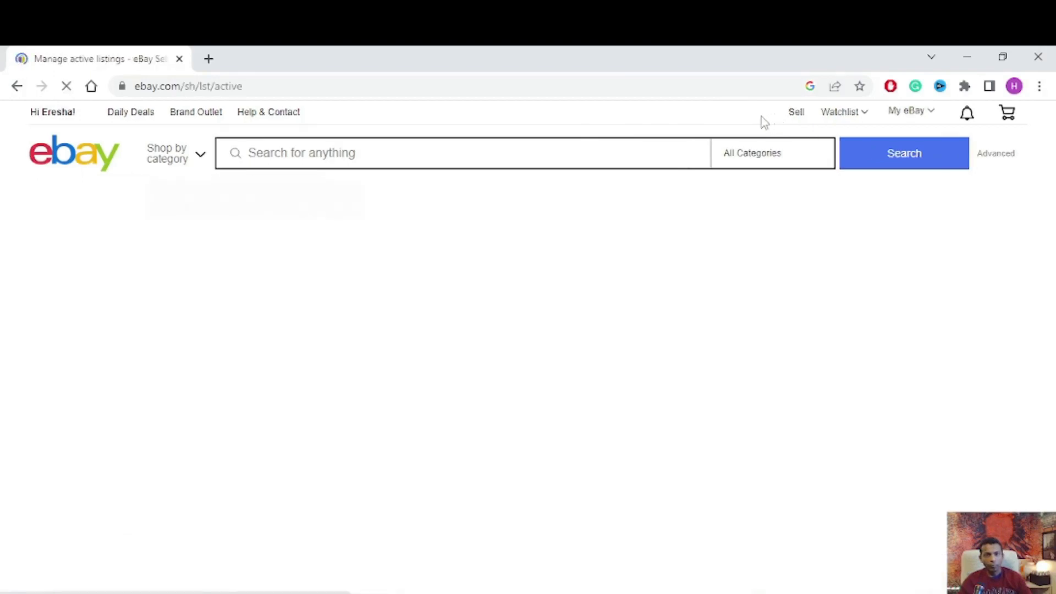
pyautogui.moveTo(211, 240)
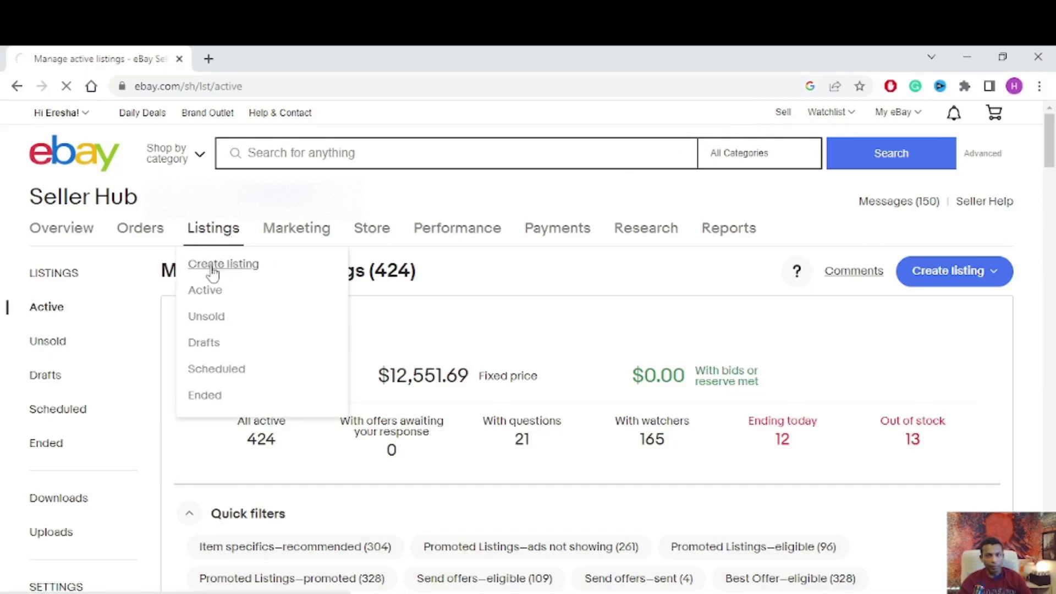
pyautogui.click(214, 266)
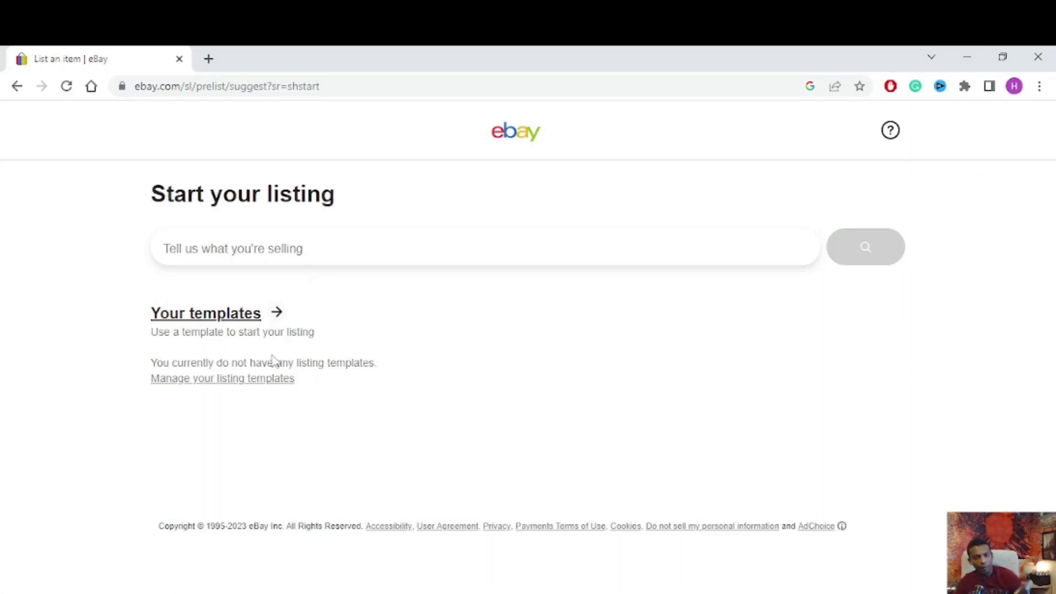
# - Enter "Li-ion recahargeble battery pack for dyson DC 62" as the item being sold
pyautogui.click(268, 249)
pyautogui.write('Li-ion recahargeble battery pack for d')
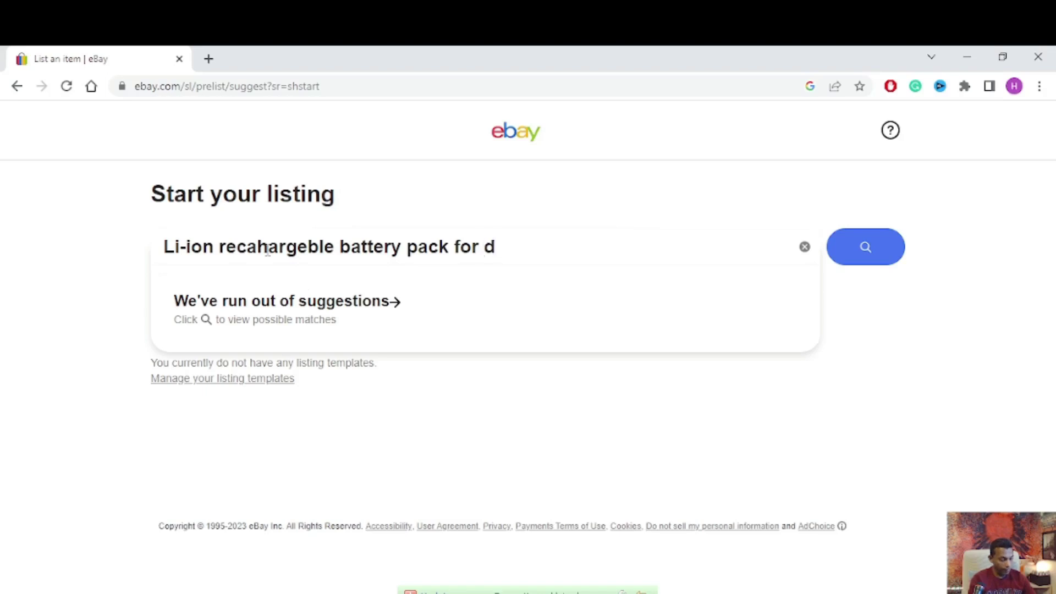
pyautogui.write('yso')
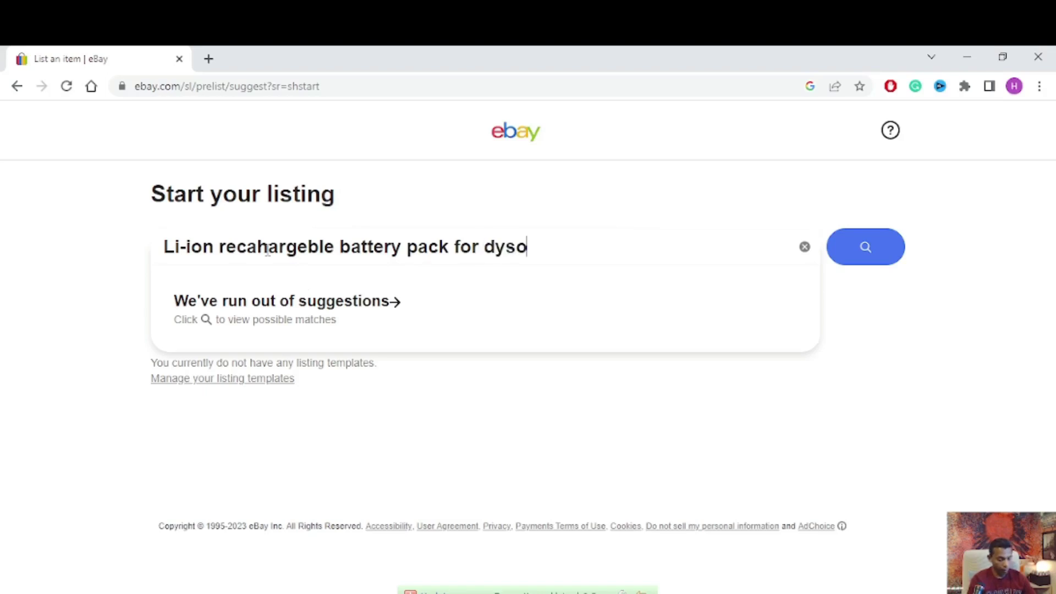
pyautogui.write('n')
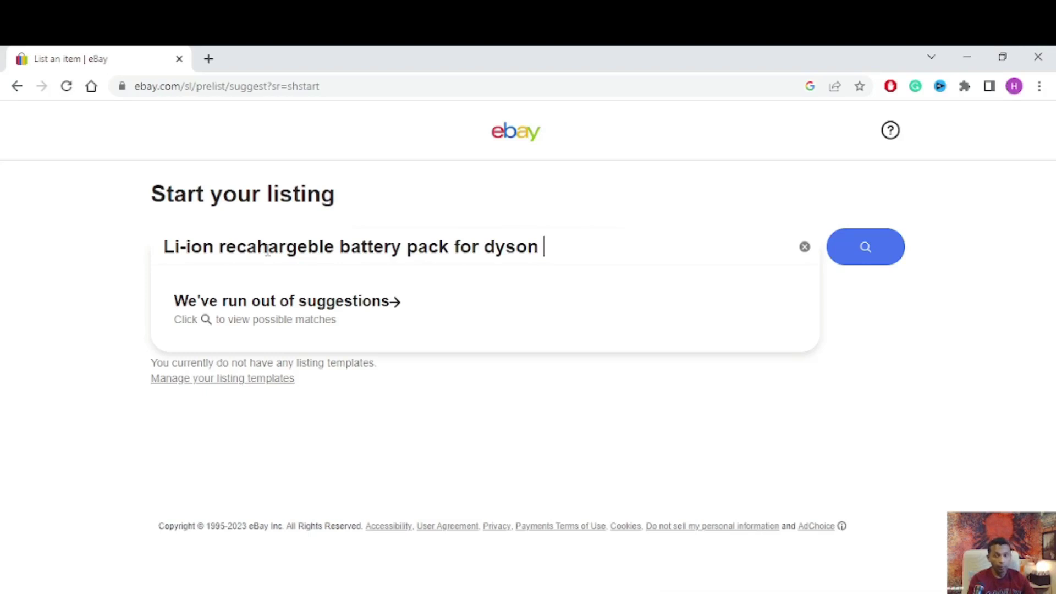
pyautogui.write(' DC')
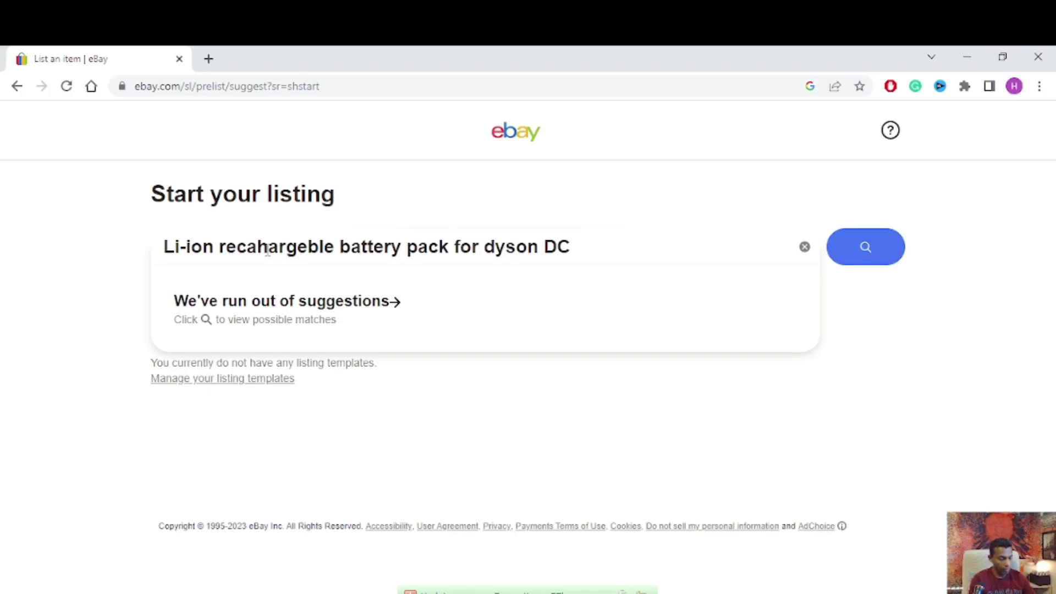
pyautogui.write(' 62')
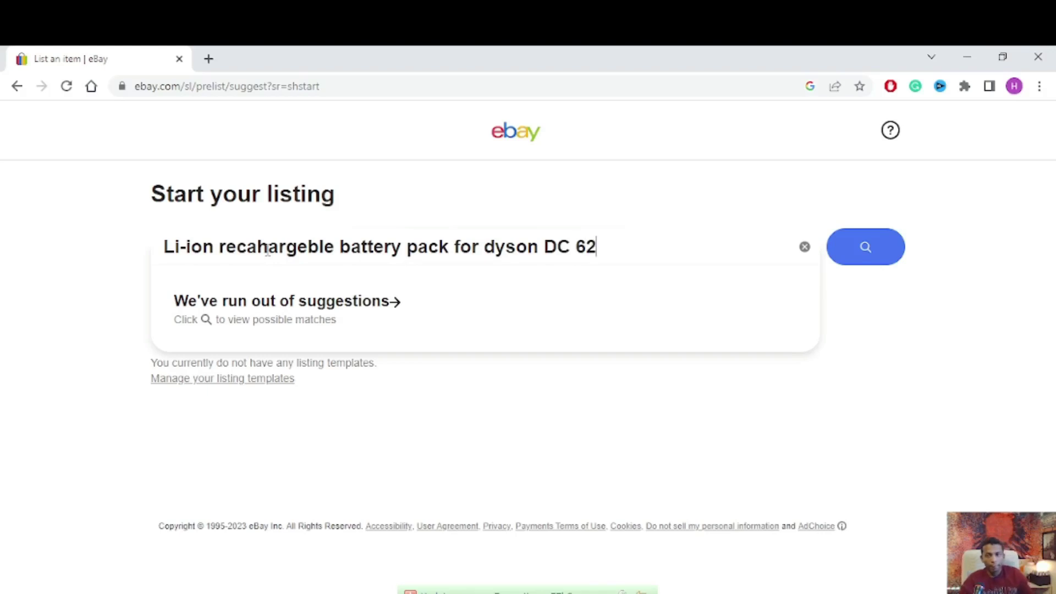
# - Copy the entered item description and open the eBay home page in a new browser tab
pyautogui.moveTo(626, 243); pyautogui.dragTo(159, 225)
pyautogui.rightClick(252, 243)
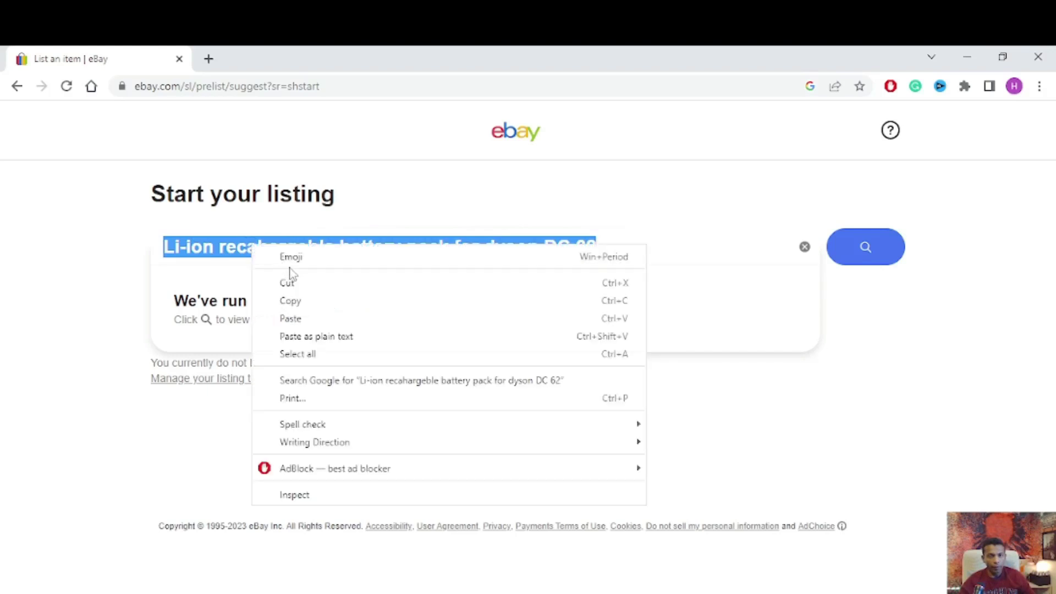
pyautogui.click(300, 301)
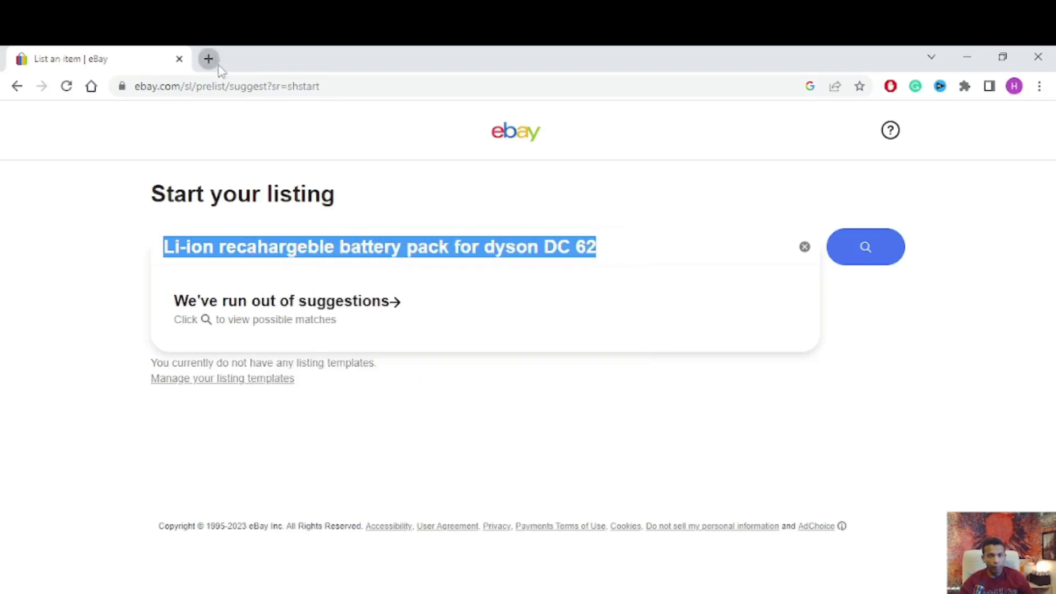
pyautogui.click(209, 59)
pyautogui.press('super+period')
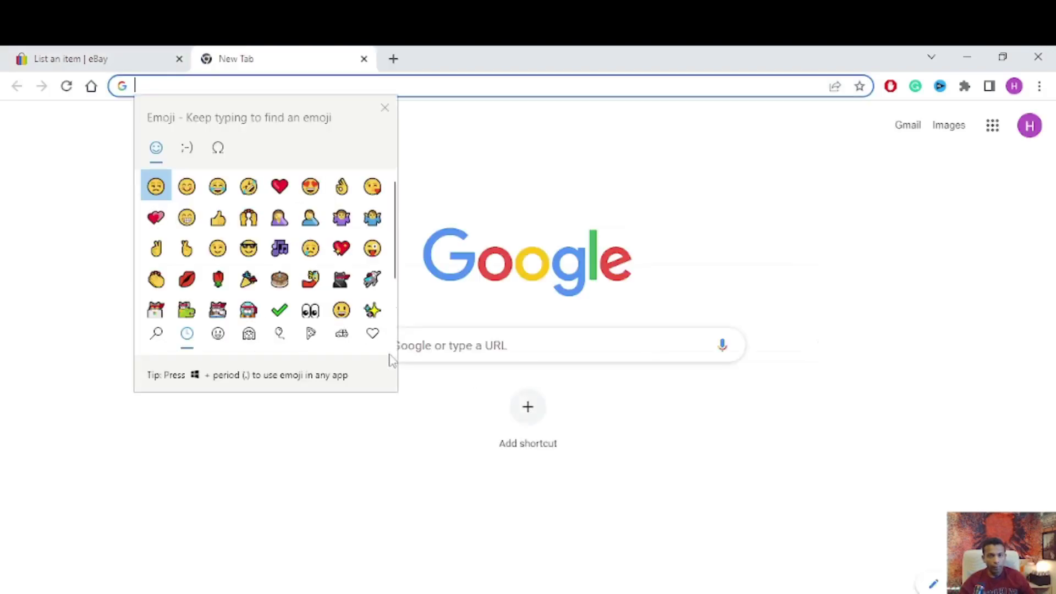
pyautogui.click(456, 346)
pyautogui.click(455, 347)
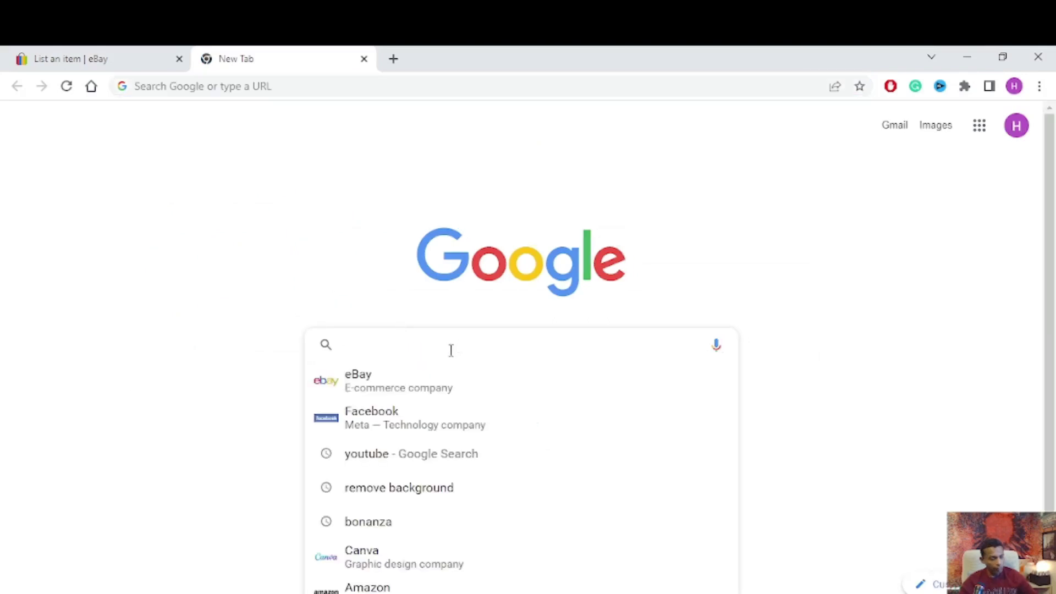
pyautogui.click(397, 385)
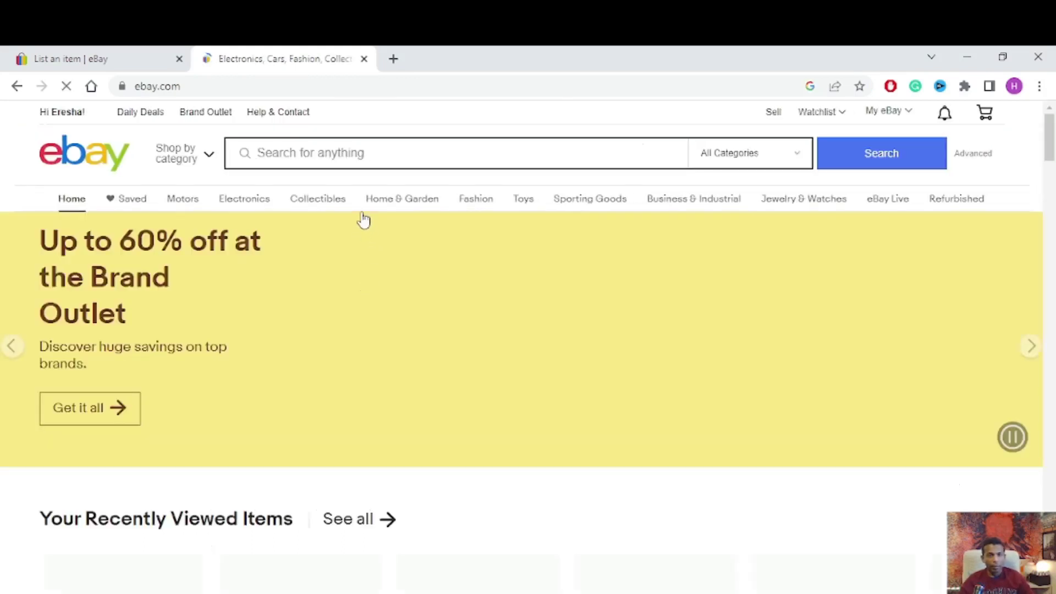
# - Search eBay for the copied phrase "Li-ion recahargeble battery pack for dyson DC 62"
pyautogui.rightClick(378, 168)
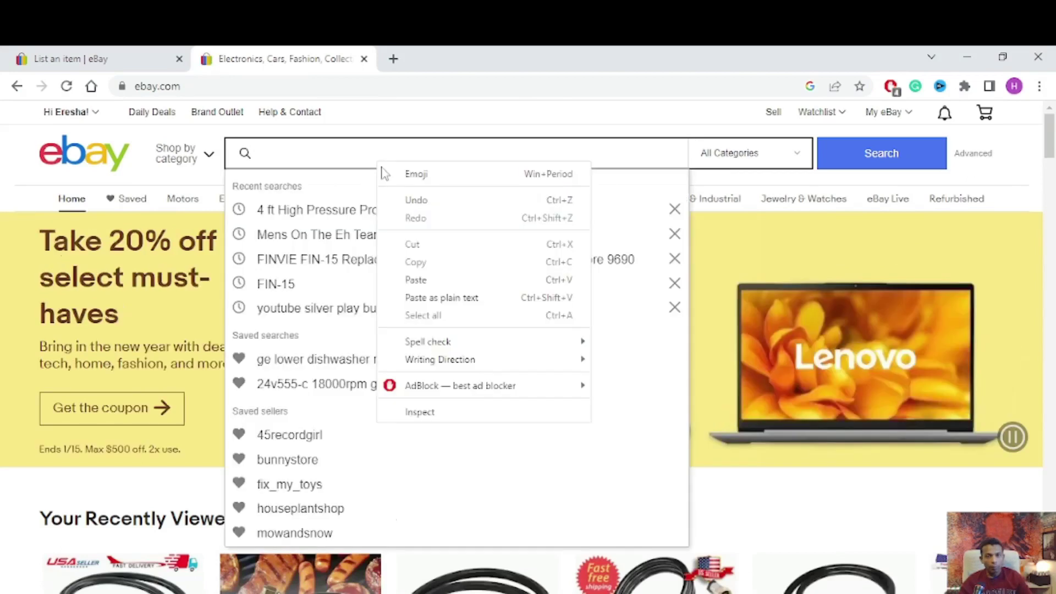
pyautogui.click(431, 279)
pyautogui.click(854, 164)
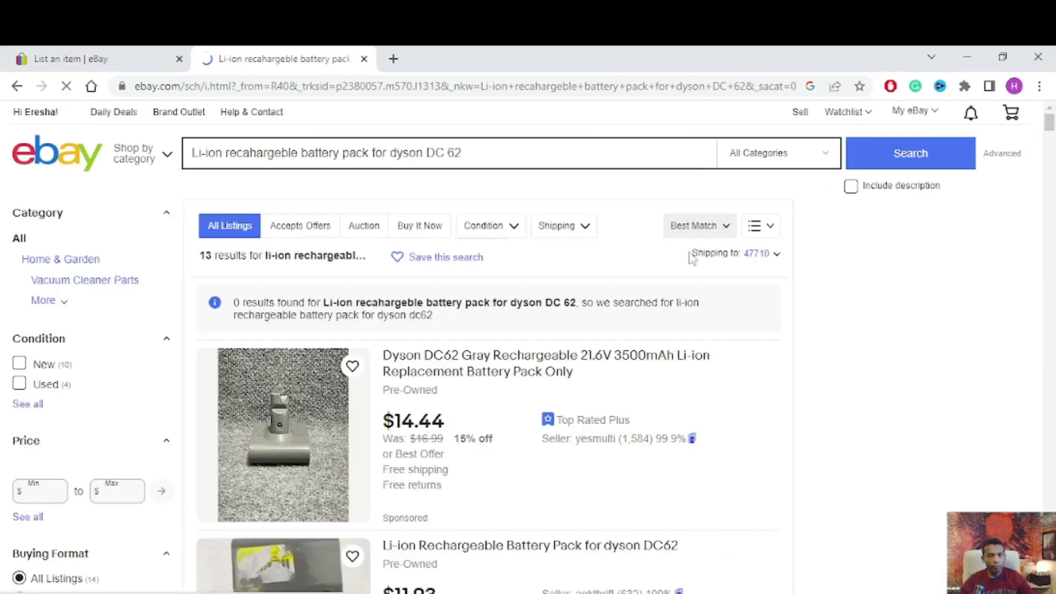
# - Review the titles, conditions and prices of the matching Dyson DC62 battery pack listings
pyautogui.scroll(-5, 665, 267)
pyautogui.scroll(-7, 664, 267)
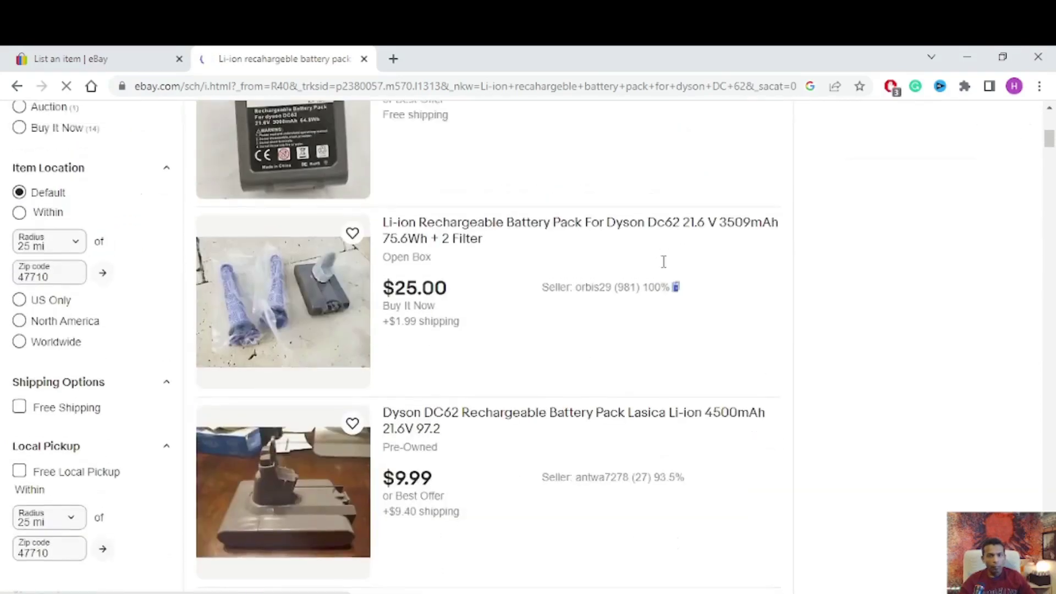
pyautogui.scroll(12, 665, 268)
pyautogui.scroll(-11, 672, 281)
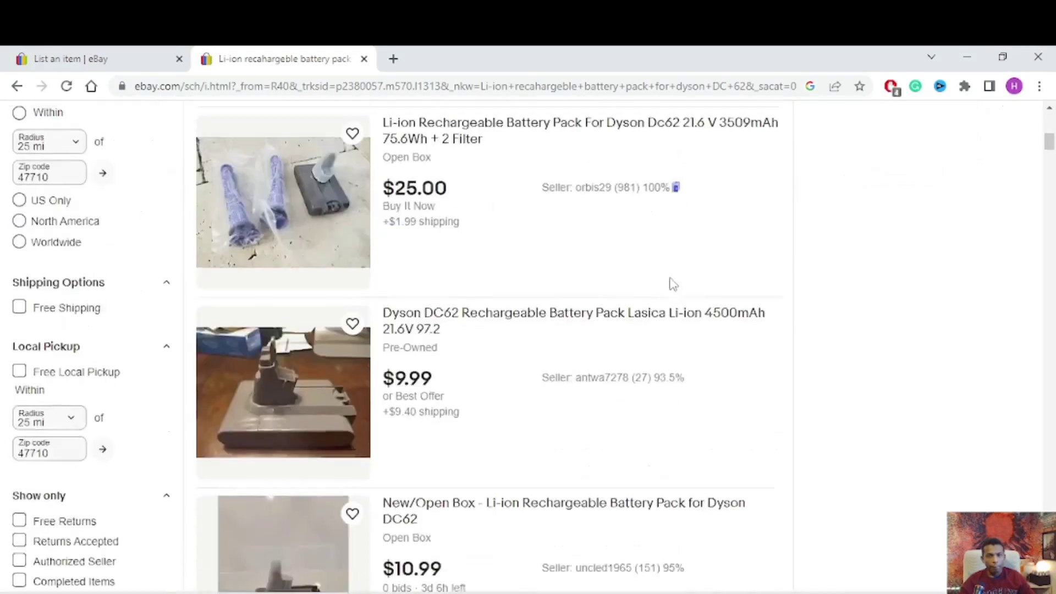
pyautogui.scroll(7, 678, 286)
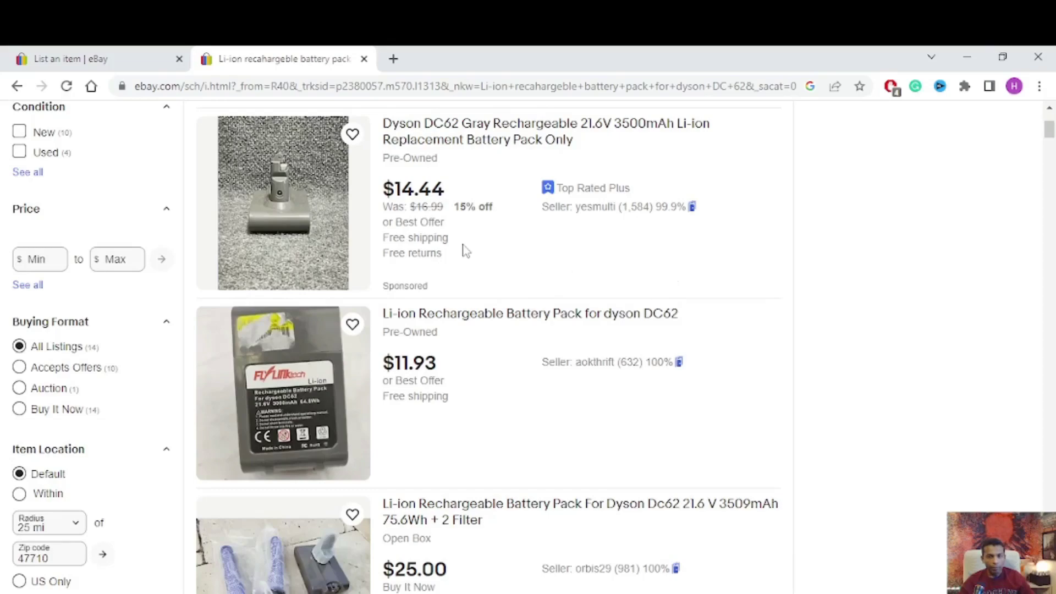
pyautogui.scroll(-10, 130, 174)
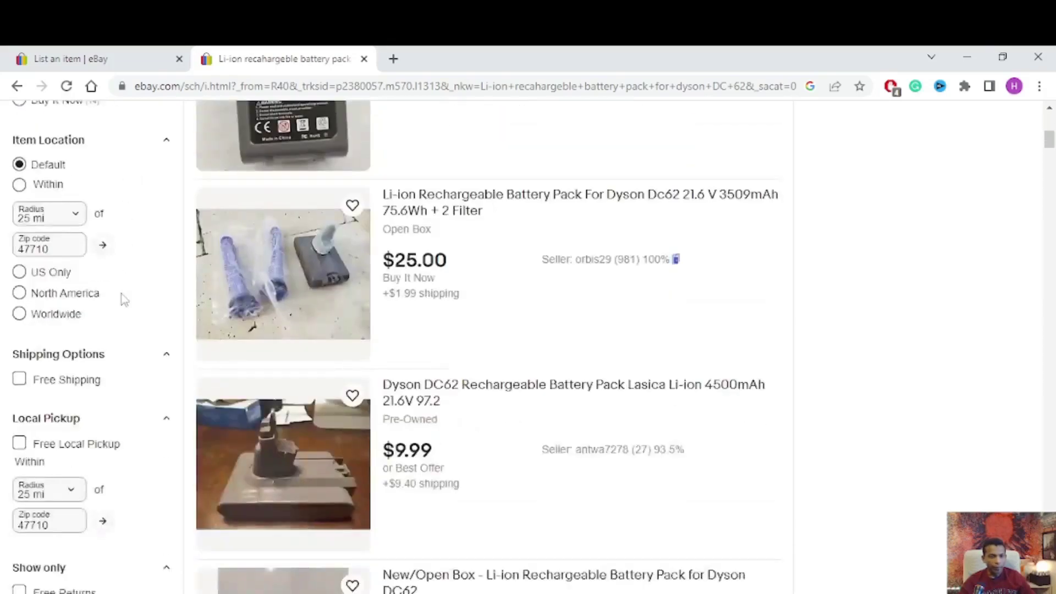
# - Limit the search results to sold items and look through the sold battery pack listings
pyautogui.scroll(15, 99, 352)
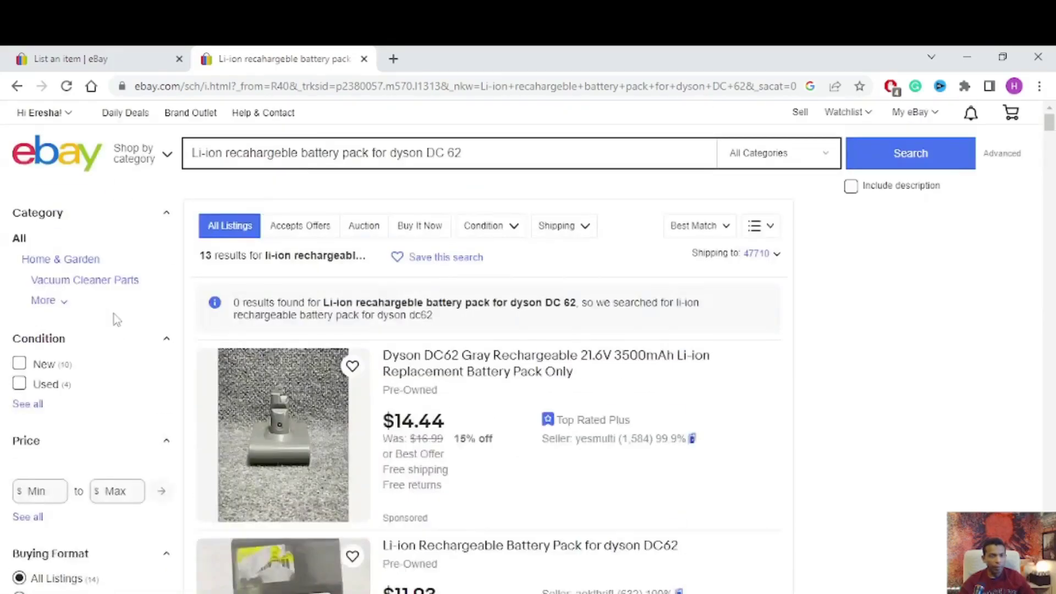
pyautogui.scroll(-15, 71, 242)
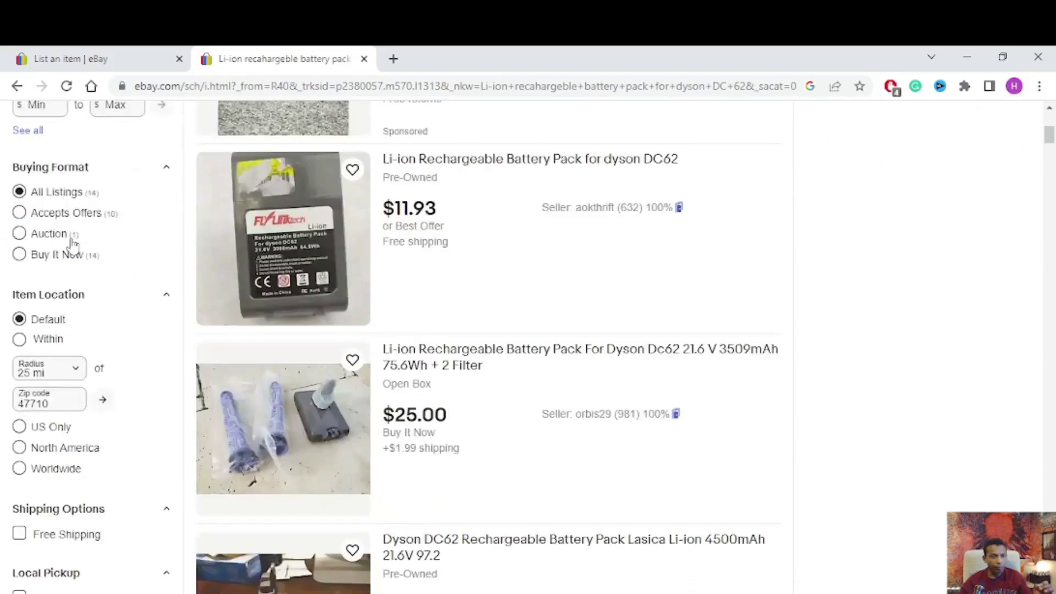
pyautogui.scroll(4, 25, 363)
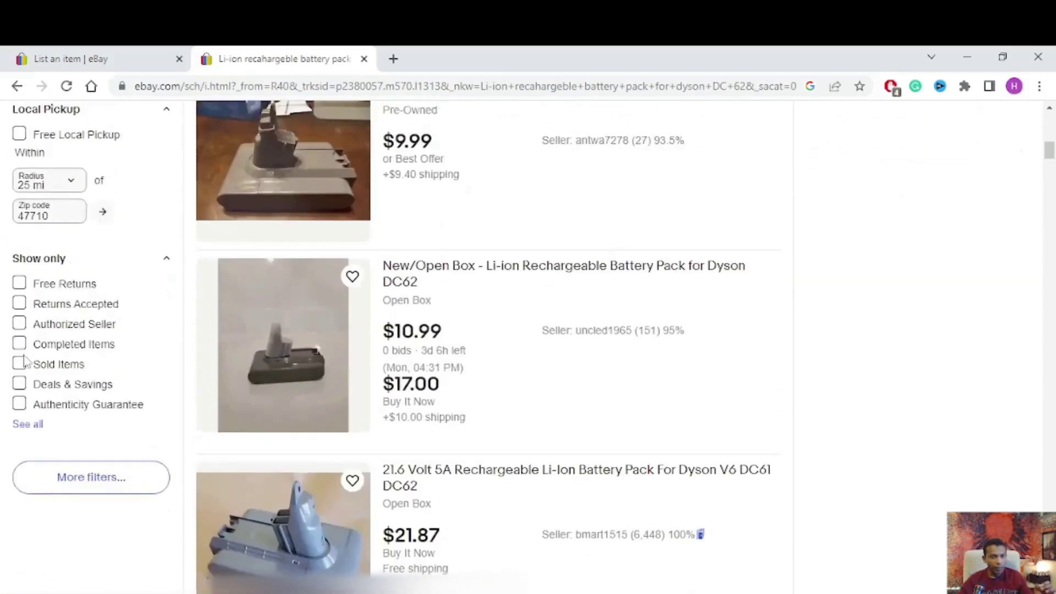
pyautogui.click(20, 365)
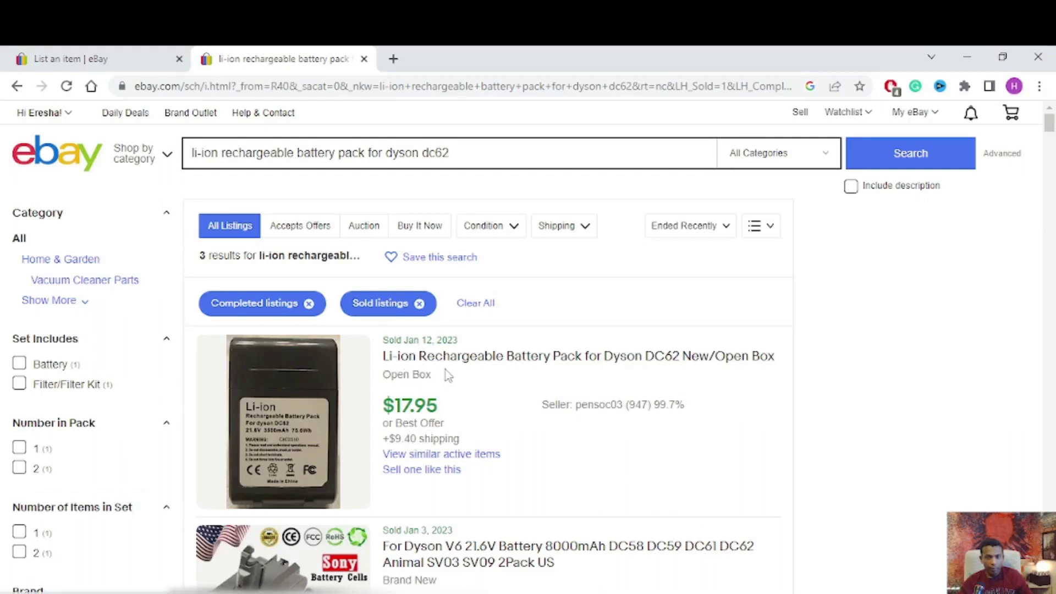
pyautogui.scroll(-4, 531, 374)
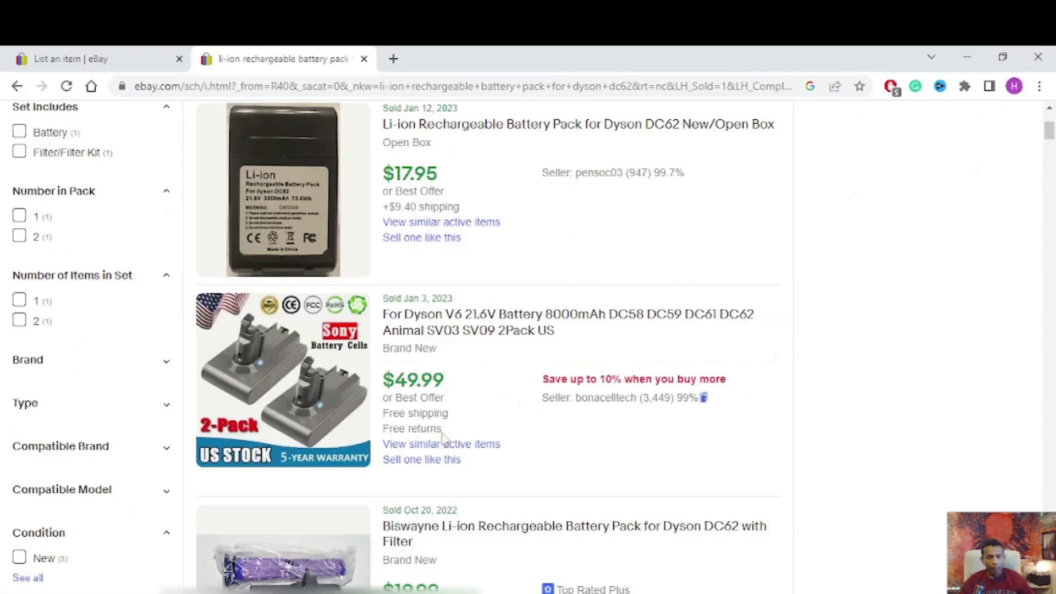
pyautogui.scroll(-3, 443, 440)
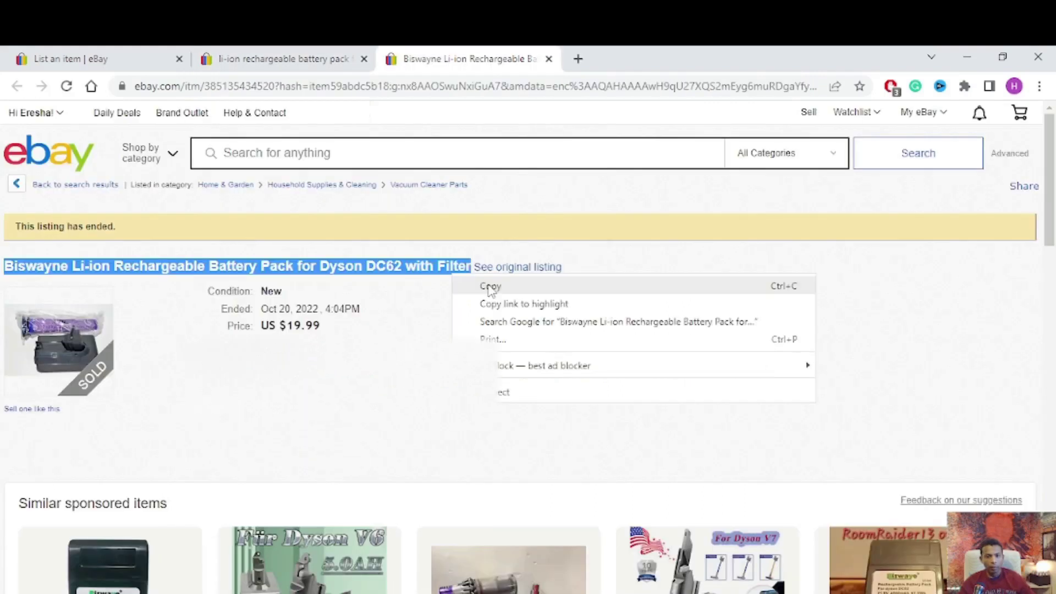
# - Copy the title of the sold Biswayne battery listing and paste it into the untitled Notepad note, replacing its text
pyautogui.click(490, 285)
pyautogui.moveTo(428, 593)
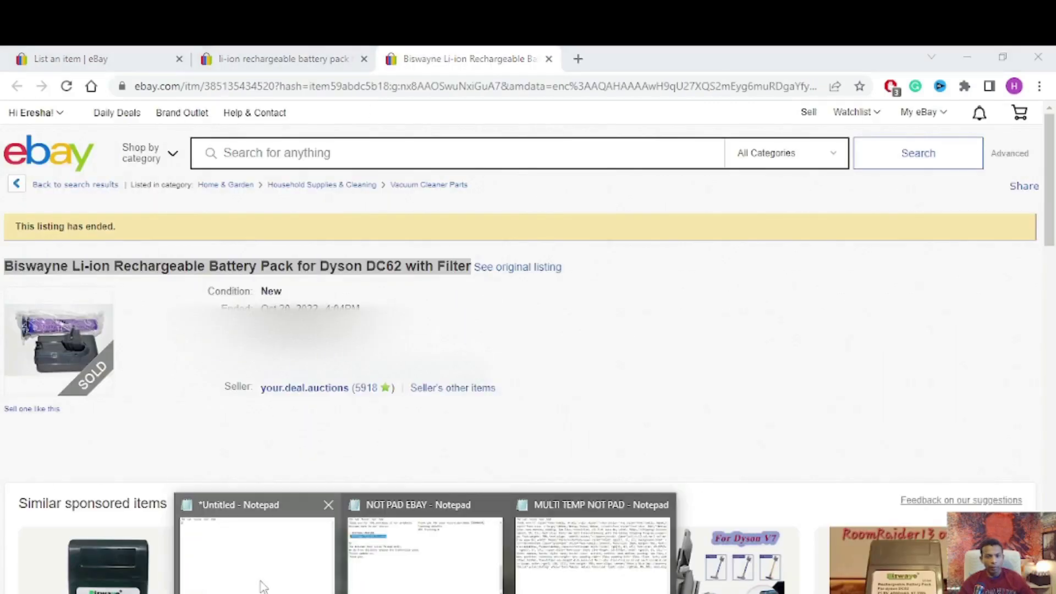
pyautogui.click(259, 584)
pyautogui.moveTo(413, 212); pyautogui.dragTo(380, 212)
pyautogui.rightClick(486, 267)
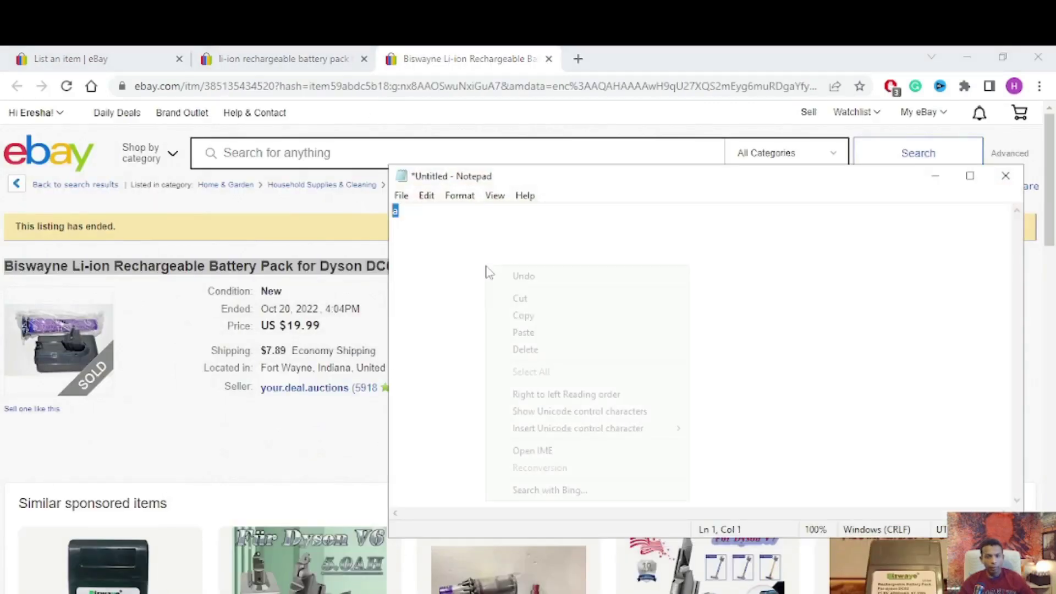
pyautogui.click(521, 333)
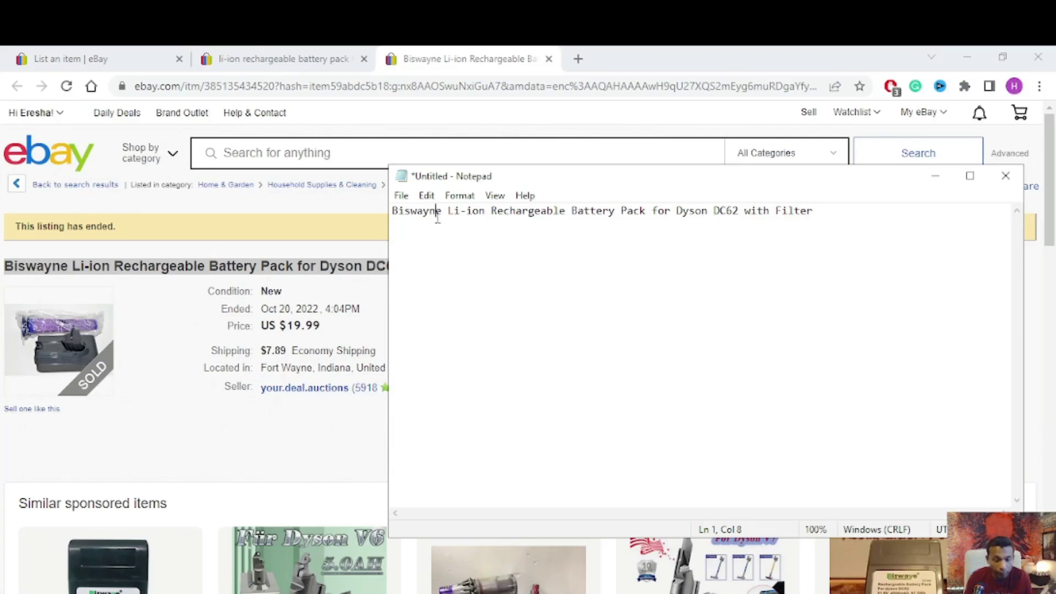
# - Change "Biswayne" to "Biswaye" in the Notepad title, copy the whole title and minimize Notepad
pyautogui.press('BackSpace')
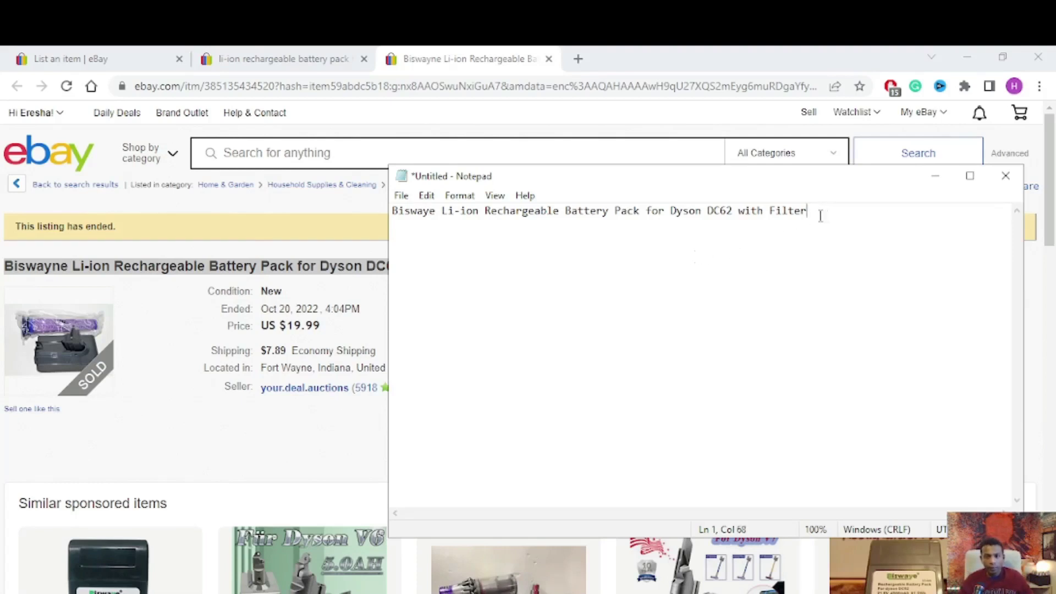
pyautogui.moveTo(818, 213); pyautogui.dragTo(387, 219)
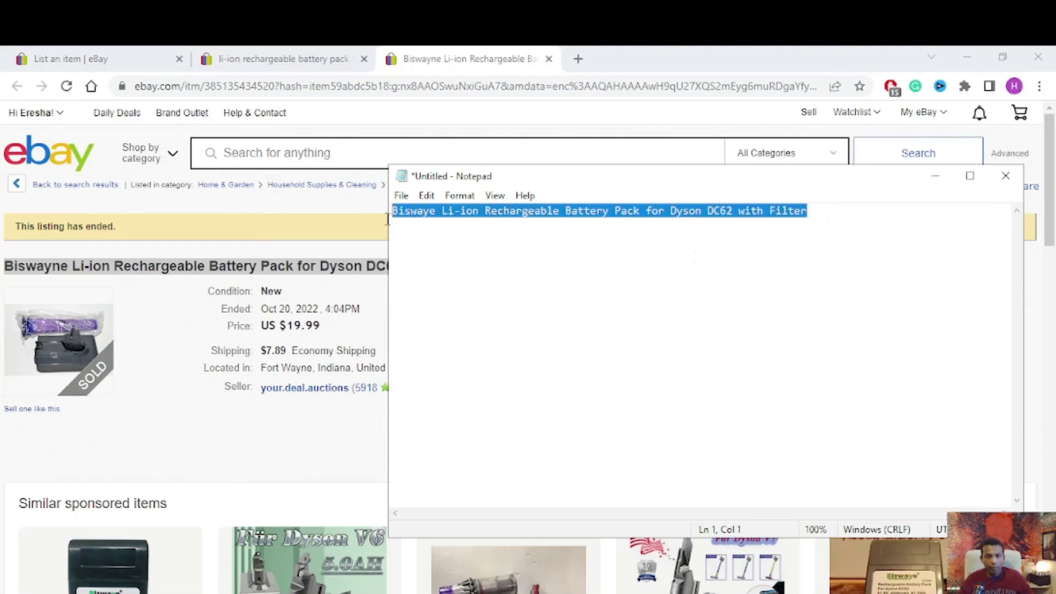
pyautogui.rightClick(462, 220)
pyautogui.click(498, 269)
pyautogui.click(935, 182)
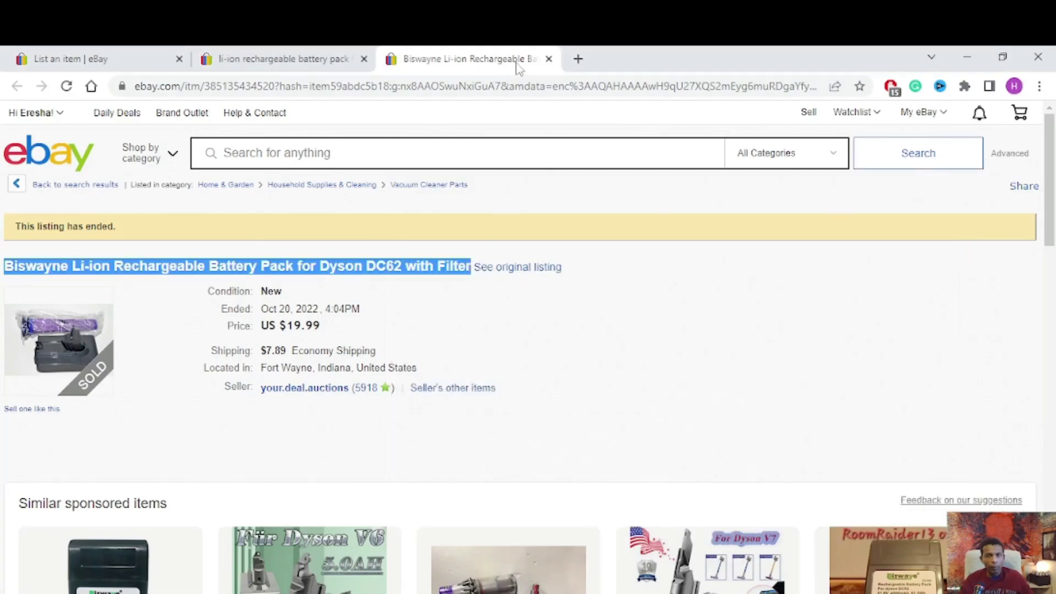
# - Replace the item description on the Start your listing page with the copied "Biswaye Li-ion Rechargeable Battery Pack for Dyson DC62 with Filter"
pyautogui.click(118, 57)
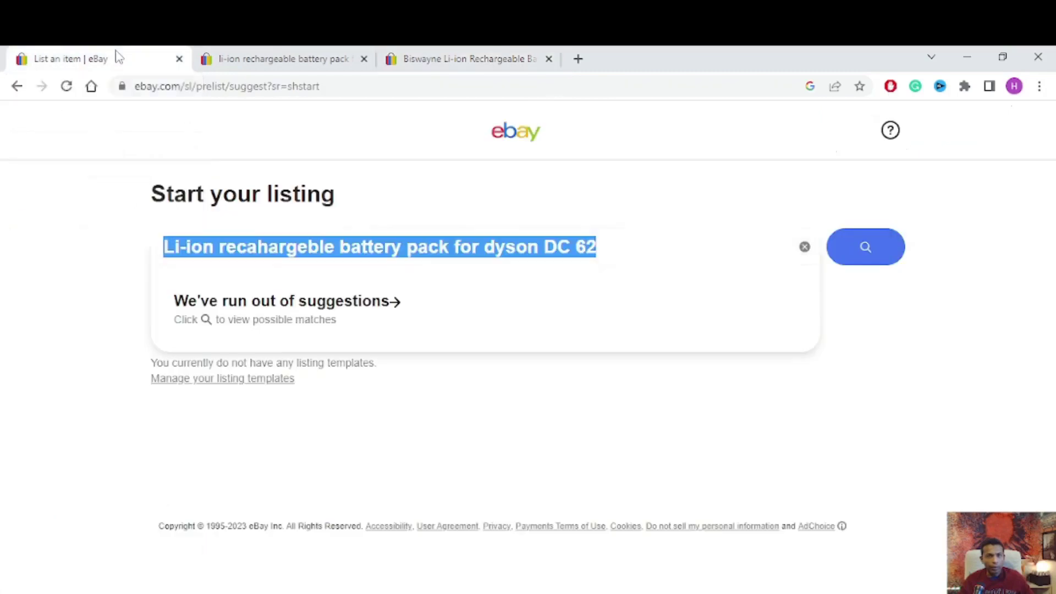
pyautogui.rightClick(467, 249)
pyautogui.click(517, 324)
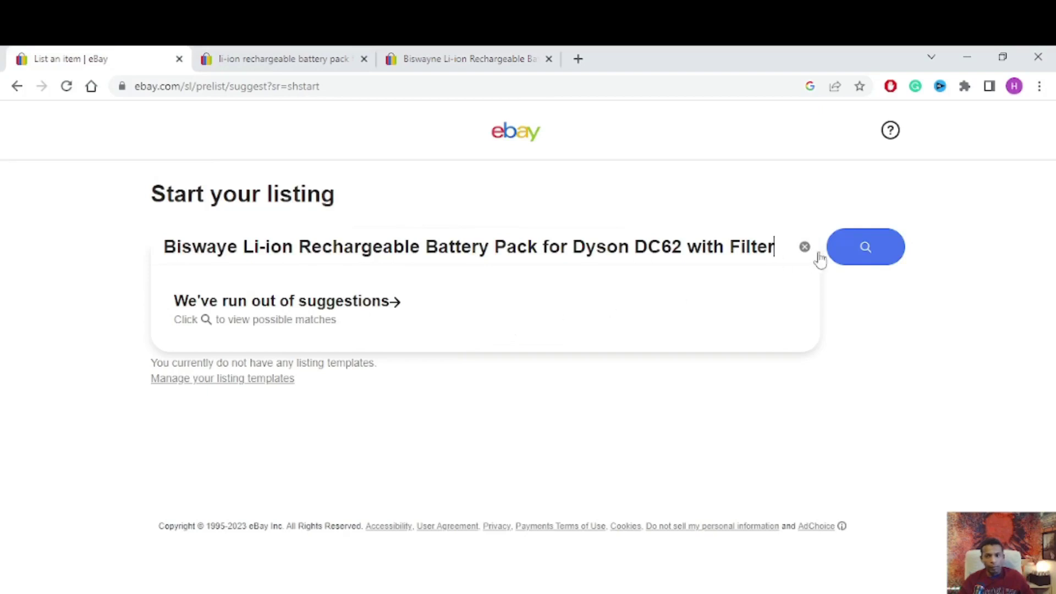
# - Look for a product match for the entered title, continue without a match and start the listing with the condition Open box
pyautogui.click(862, 253)
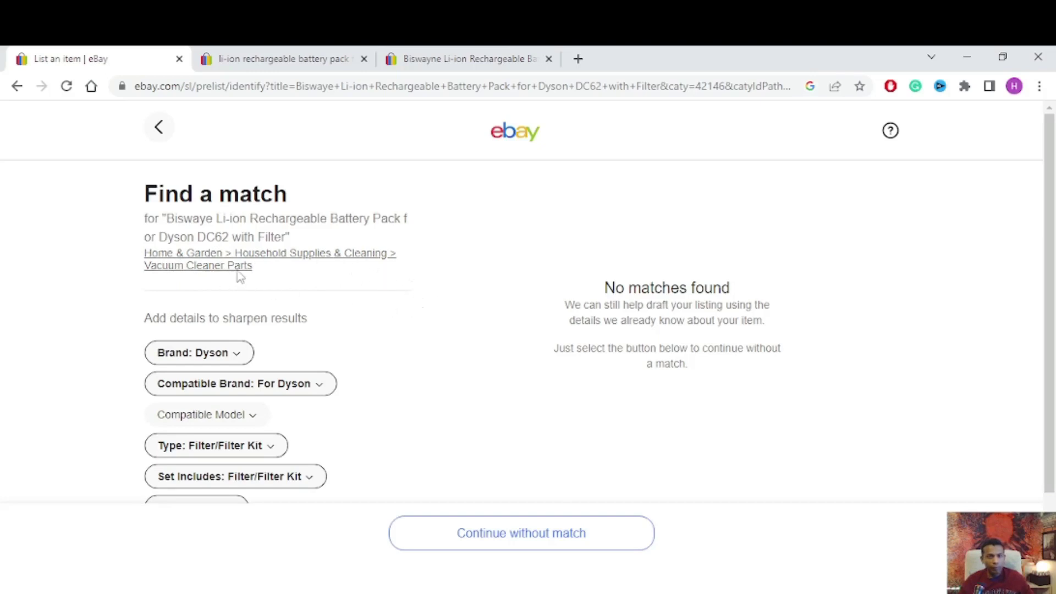
pyautogui.click(483, 544)
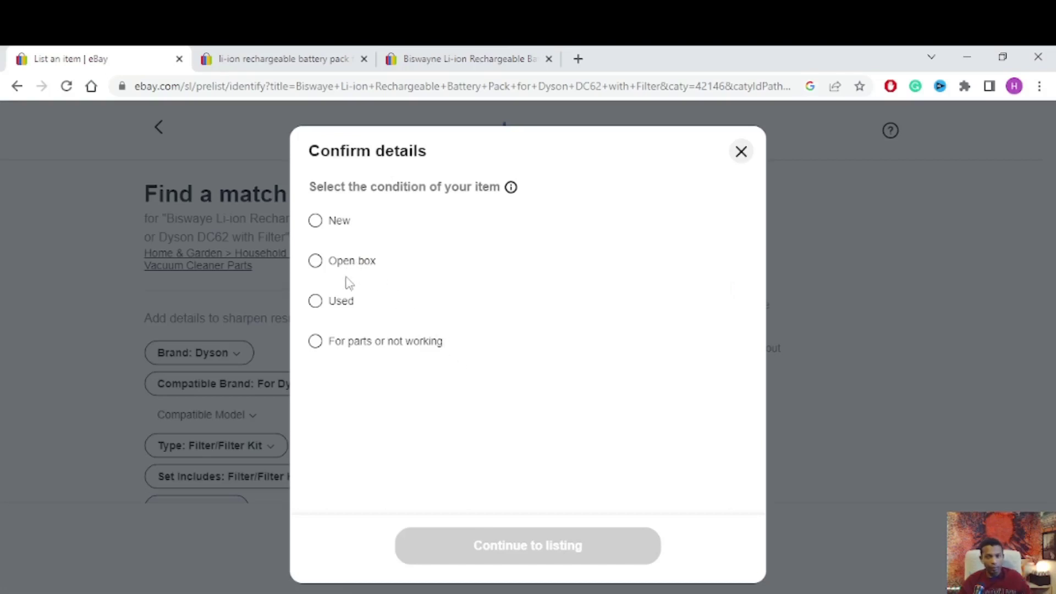
pyautogui.click(317, 268)
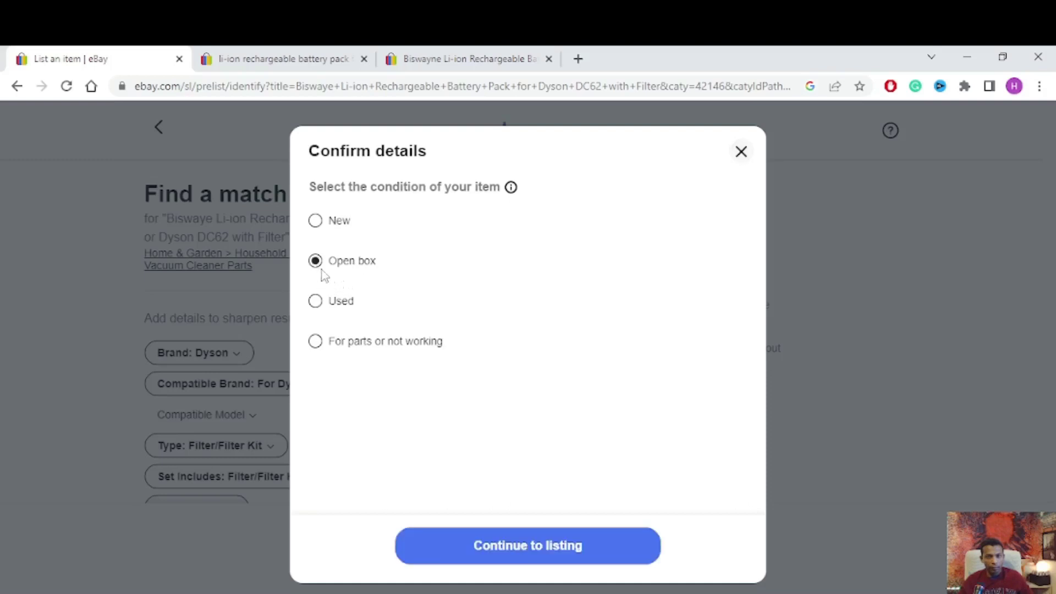
pyautogui.click(547, 544)
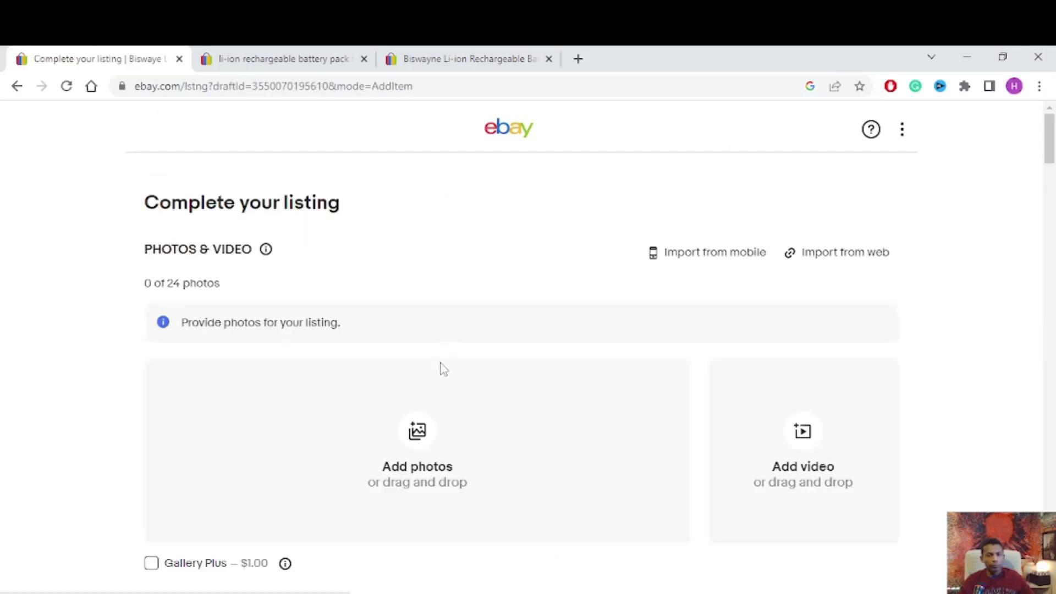
# - Look over the photos, title, item category and item specifics sections of the new listing form
pyautogui.scroll(-7, 443, 369)
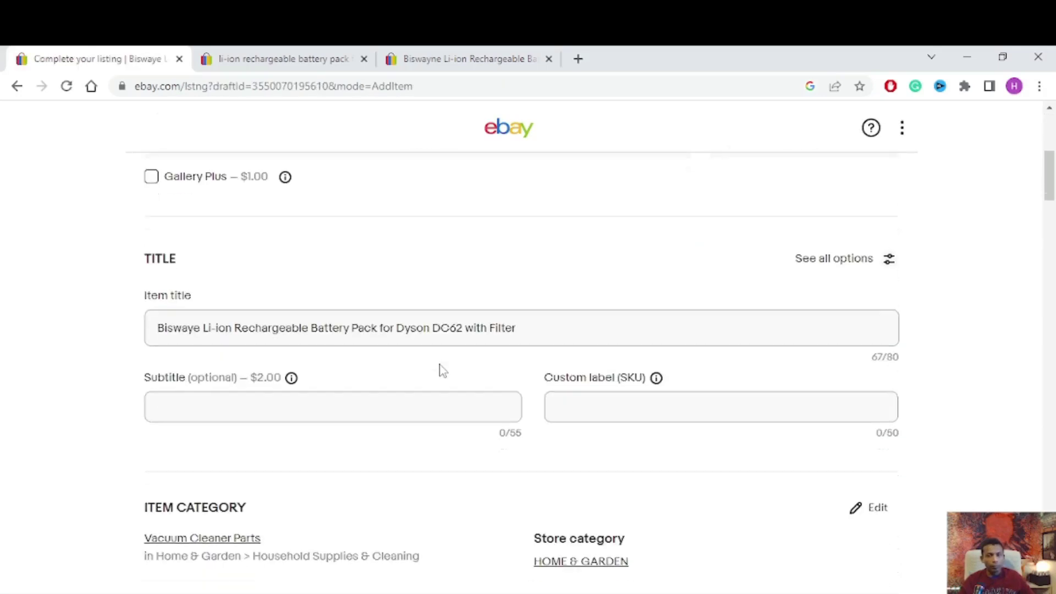
pyautogui.scroll(6, 444, 369)
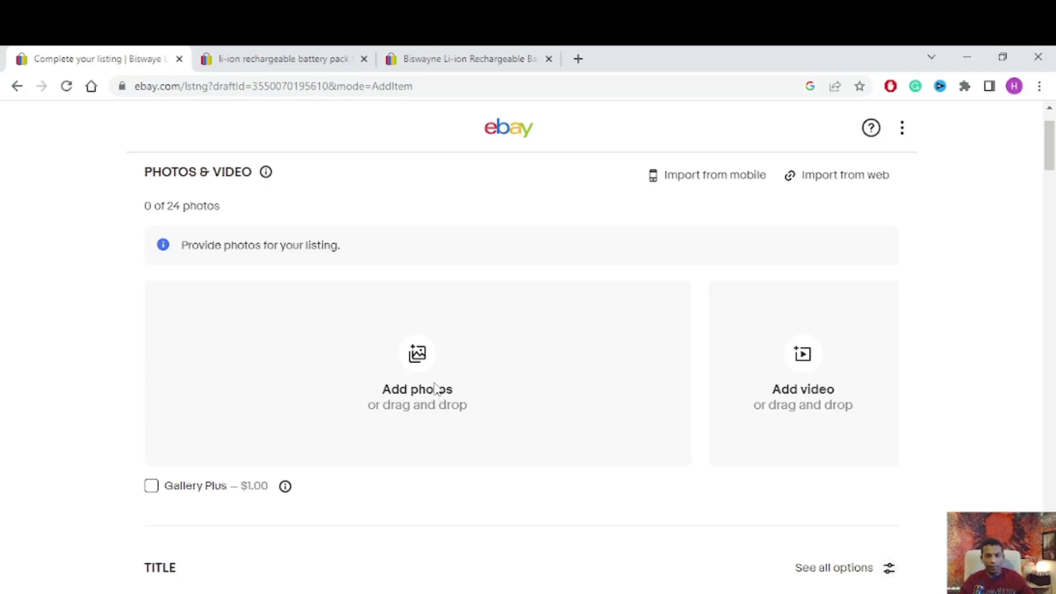
pyautogui.scroll(-5, 431, 389)
pyautogui.scroll(4, 431, 394)
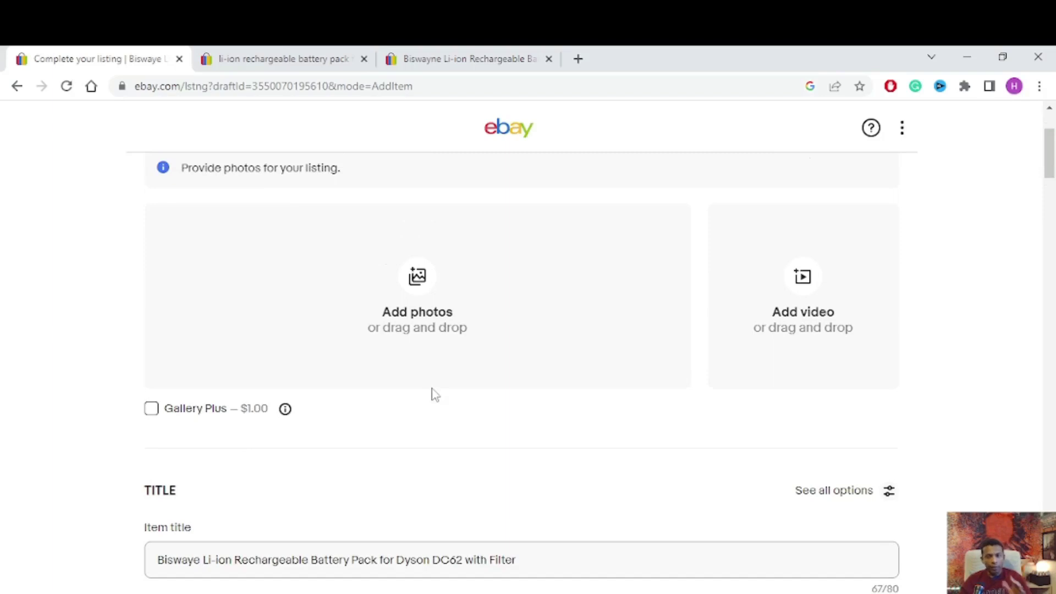
pyautogui.scroll(-7, 435, 394)
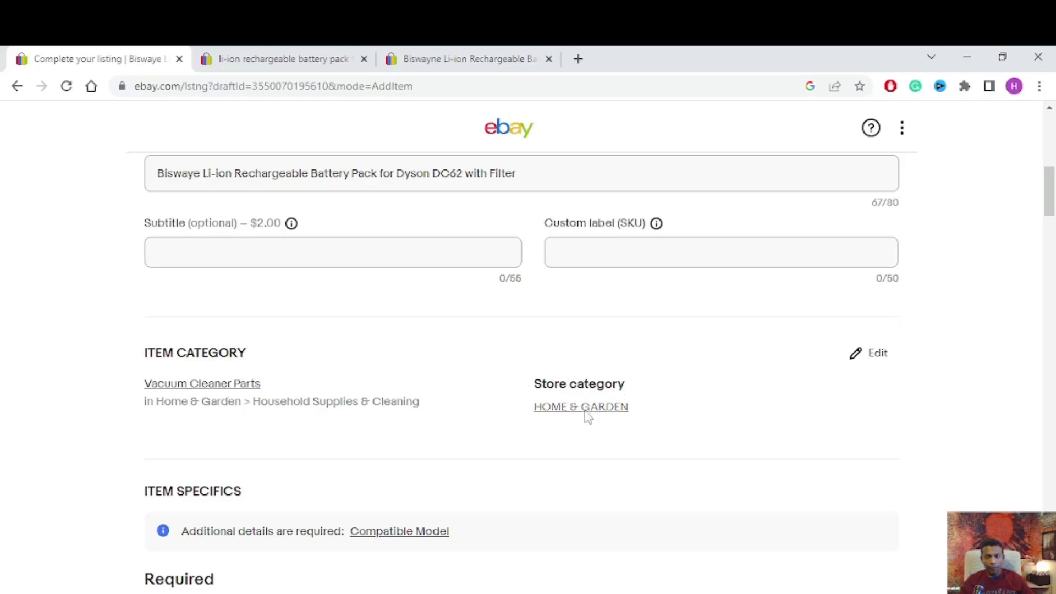
pyautogui.scroll(-4, 632, 423)
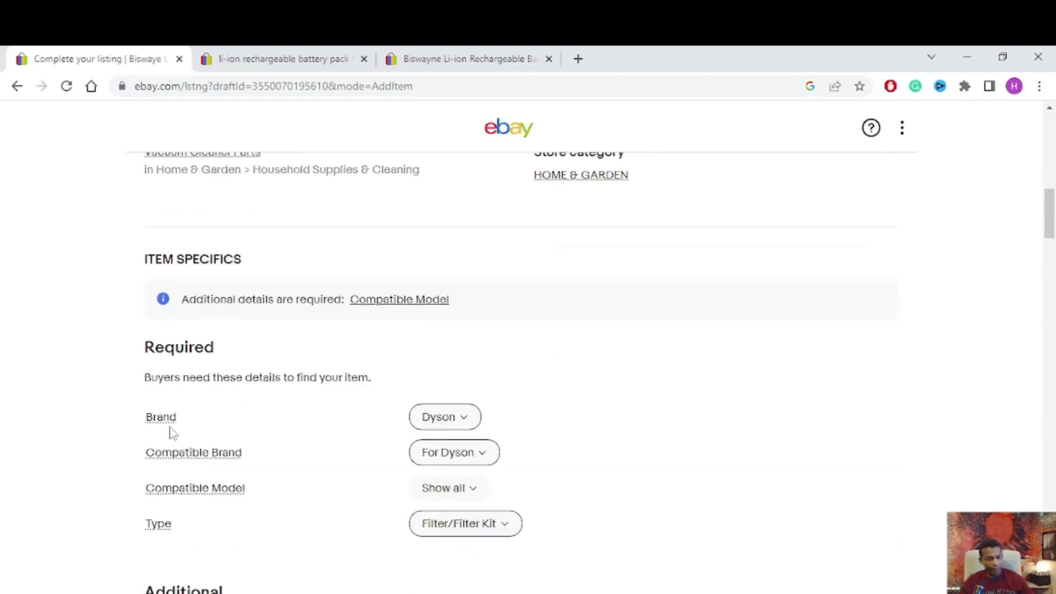
# - Copy only the brand name "Biswaye" from the title in the untitled Notepad note and minimize Notepad
pyautogui.click(461, 426)
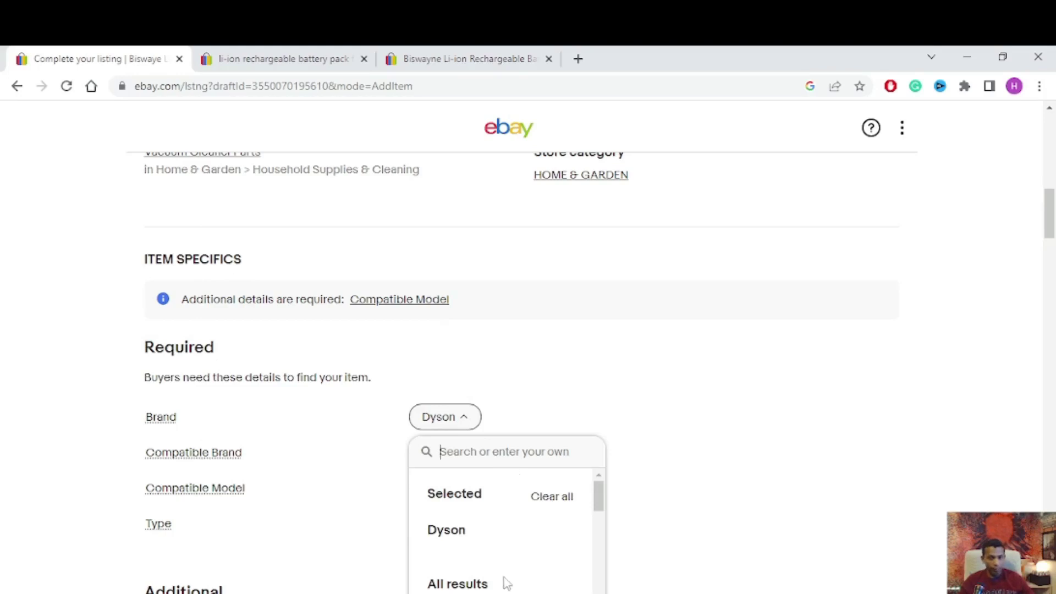
pyautogui.moveTo(425, 591)
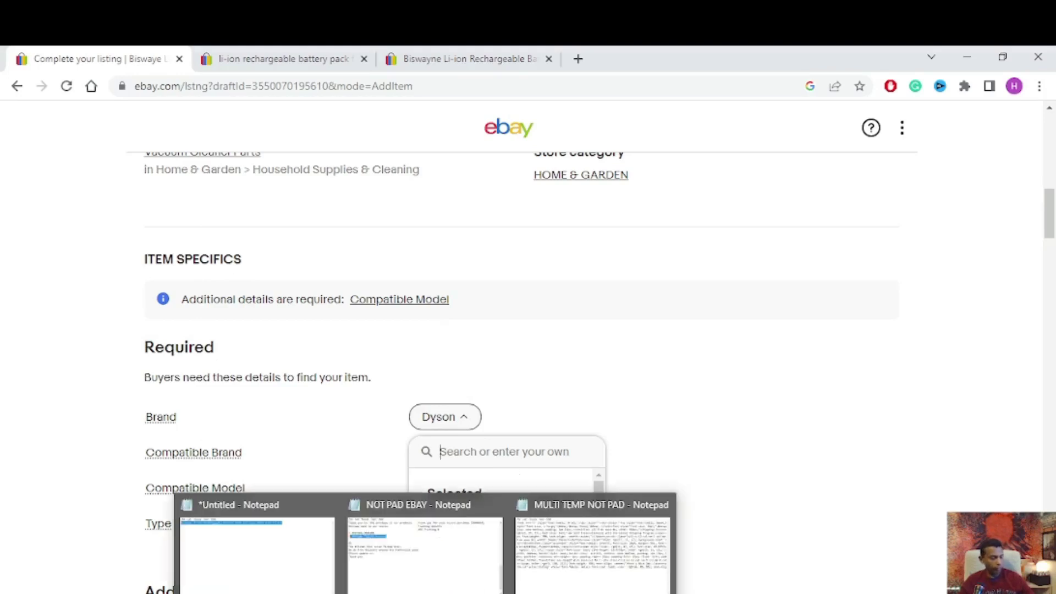
pyautogui.click(285, 567)
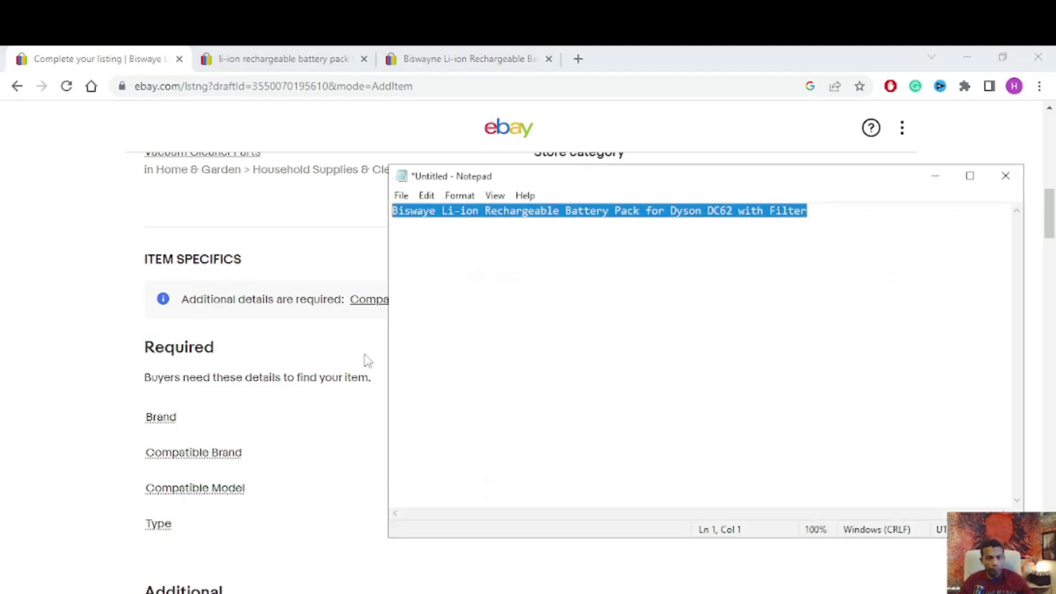
pyautogui.click(400, 210)
pyautogui.moveTo(391, 210); pyautogui.dragTo(436, 210)
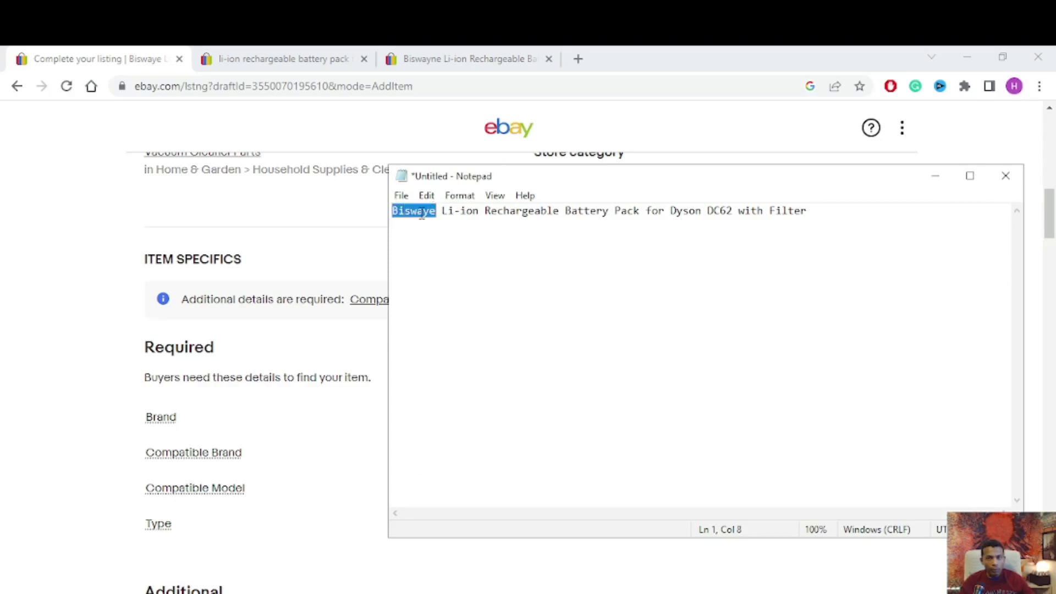
pyautogui.rightClick(421, 215)
pyautogui.click(456, 264)
pyautogui.click(936, 176)
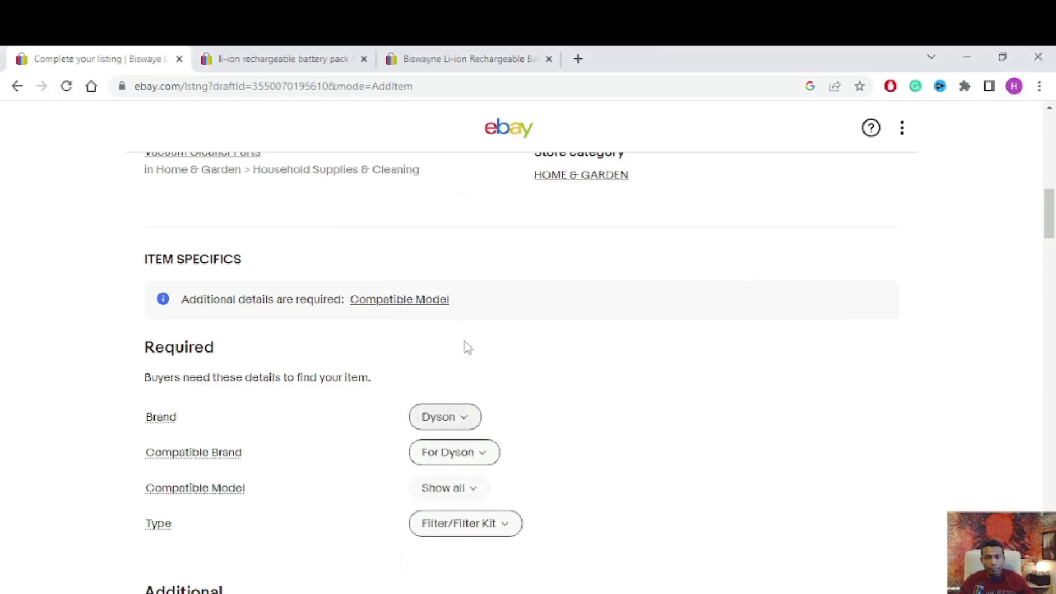
# - Set the required item specific Brand to the copied custom value "Biswaye"
pyautogui.click(461, 419)
pyautogui.rightClick(529, 452)
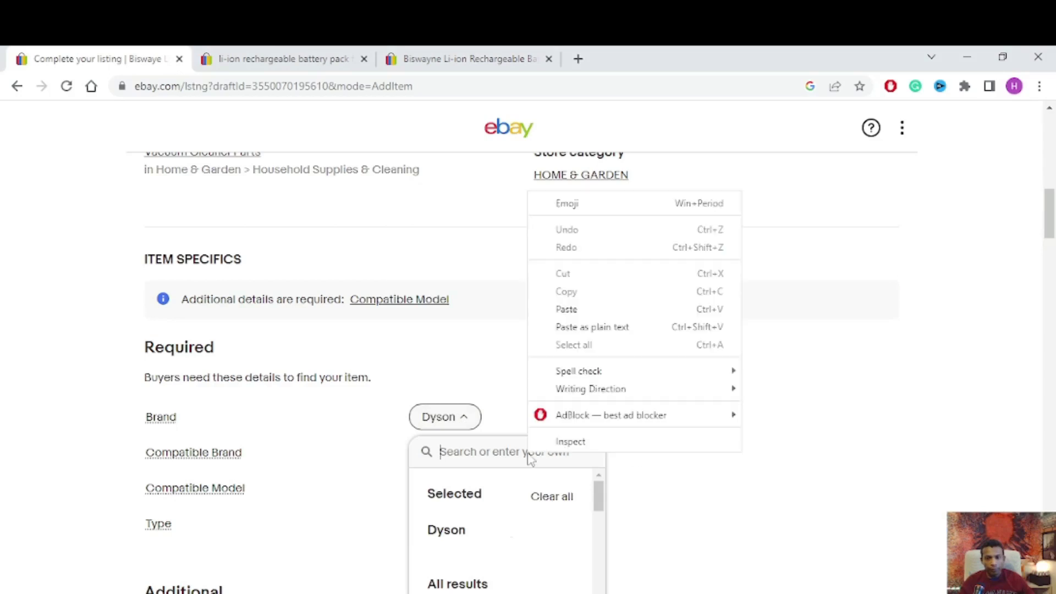
pyautogui.click(573, 309)
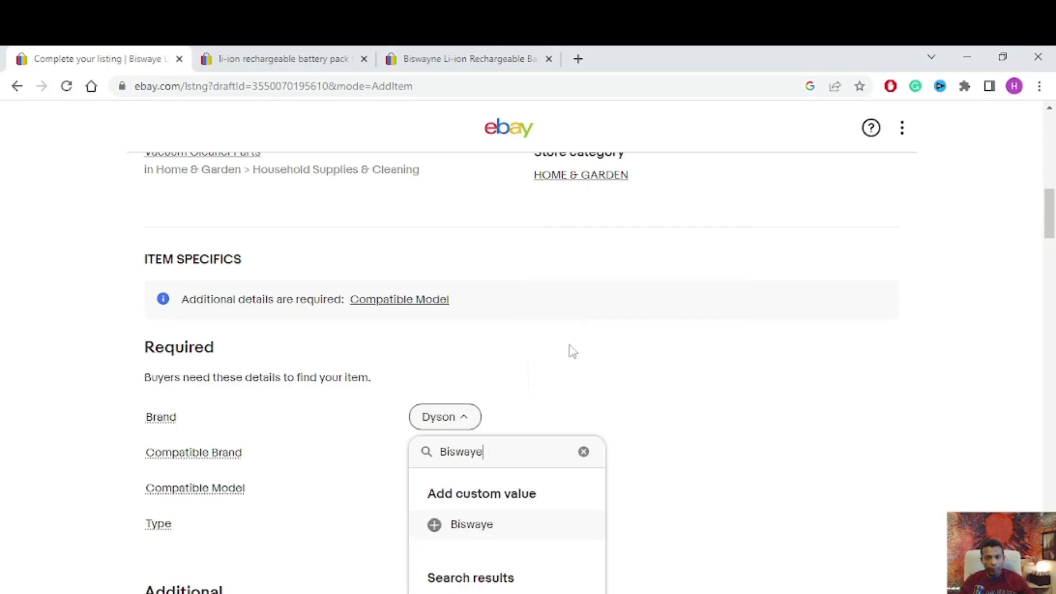
pyautogui.click(434, 526)
# - Add the custom value "DC62" as the Compatible Model in the required item specifics
pyautogui.scroll(-1, 434, 529)
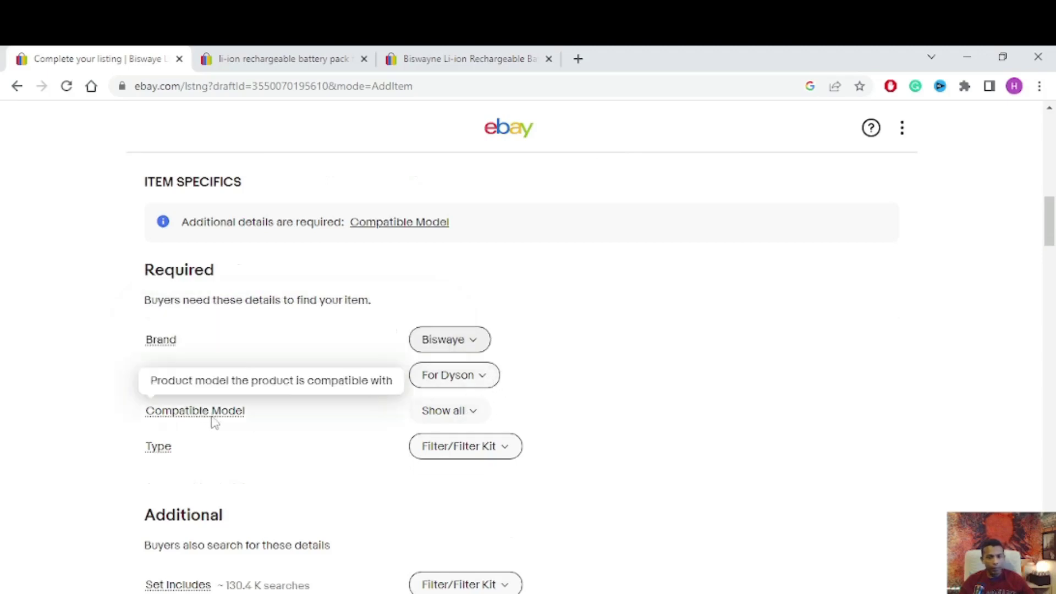
pyautogui.click(473, 411)
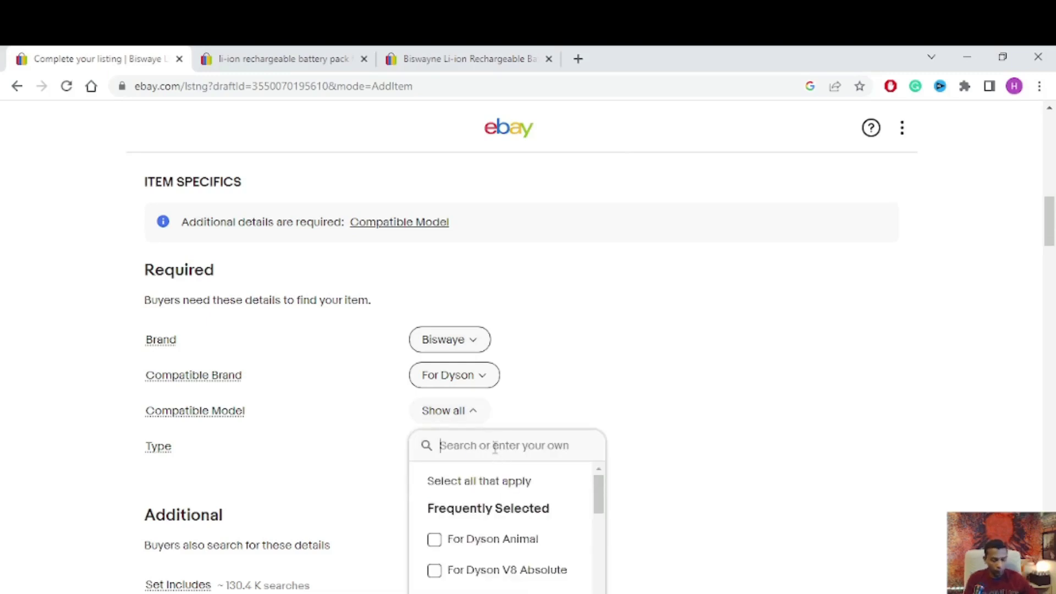
pyautogui.write('D')
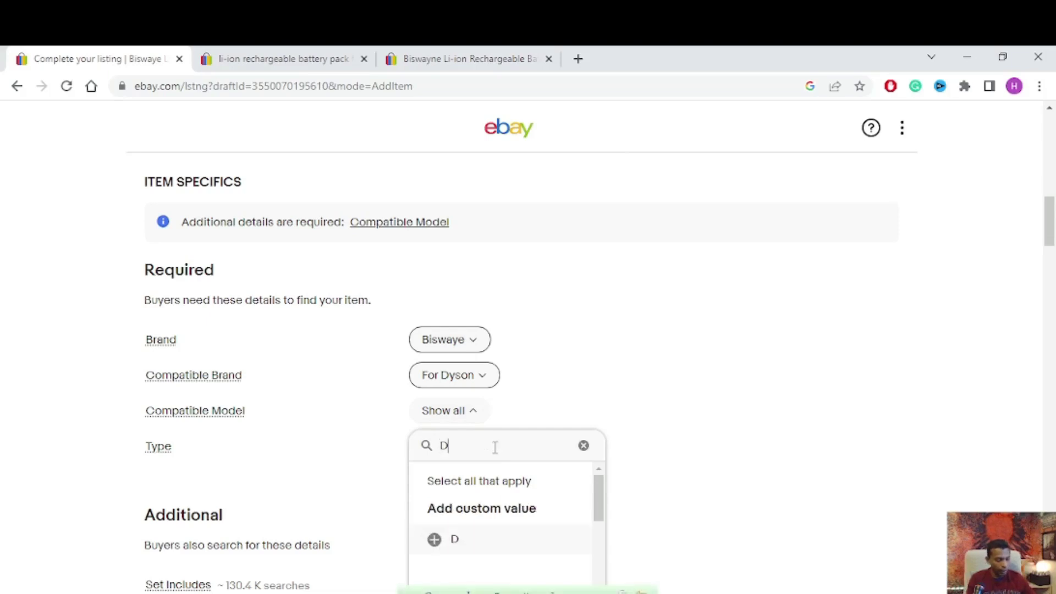
pyautogui.write('C62')
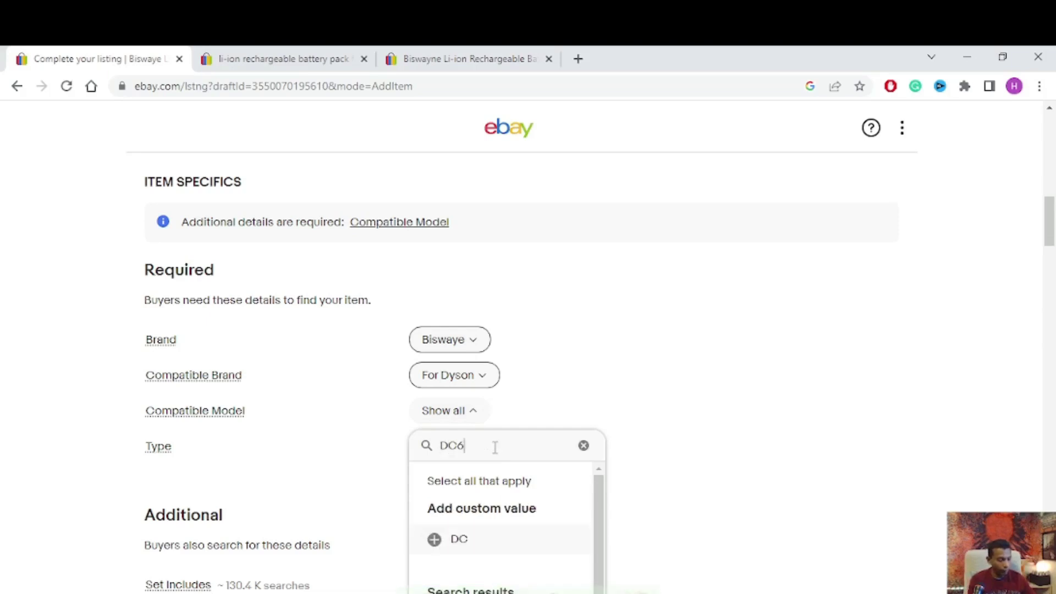
pyautogui.click(434, 540)
pyautogui.click(840, 412)
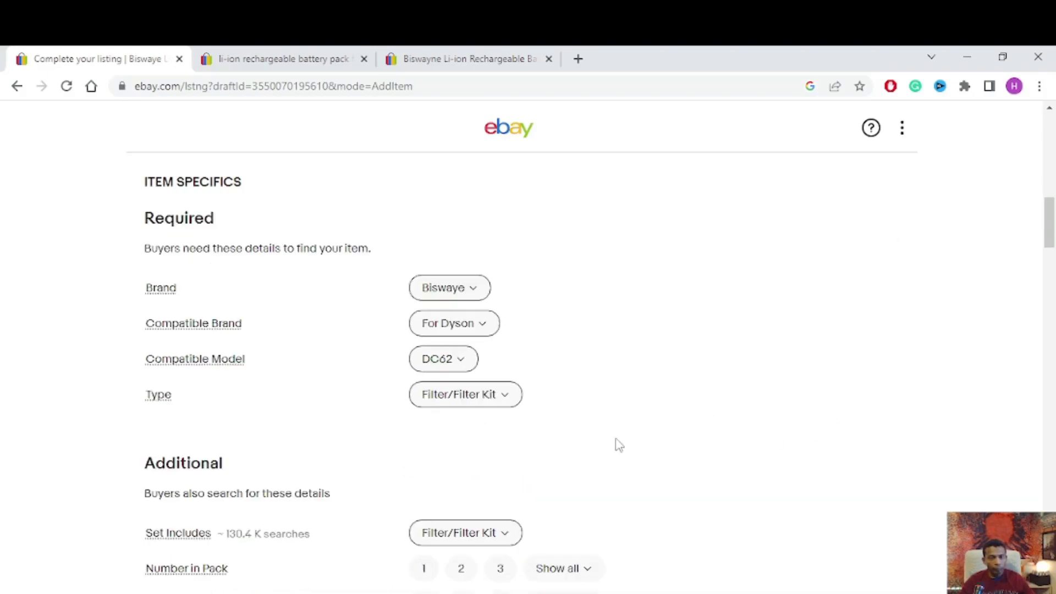
# - Set the required item specific Type to the custom value "Battery pack"
pyautogui.click(509, 400)
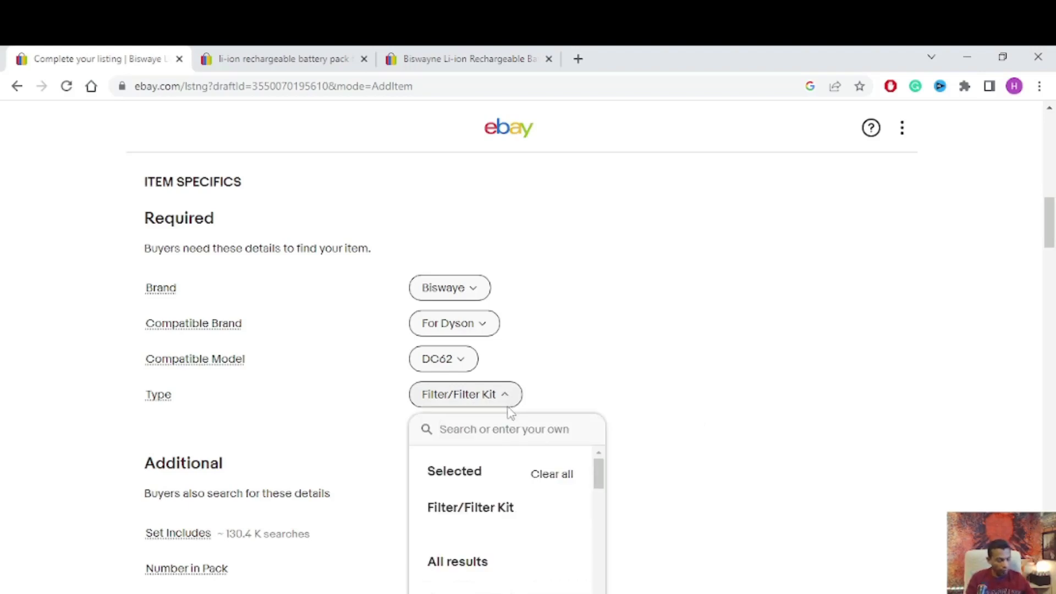
pyautogui.write('Bta')
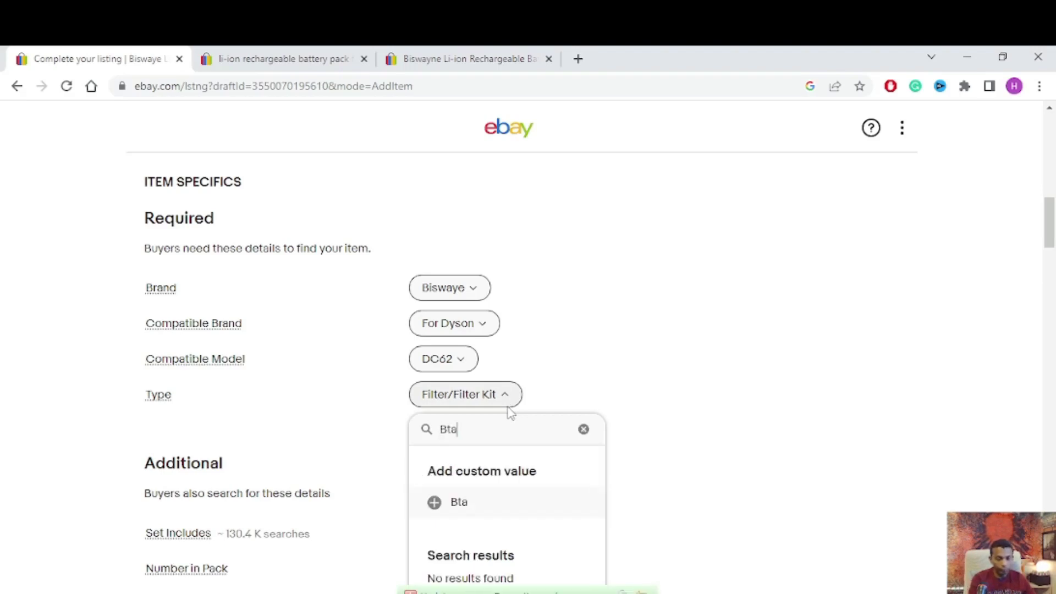
pyautogui.press('BackSpace')
pyautogui.press('BackSpace')
pyautogui.write('atte')
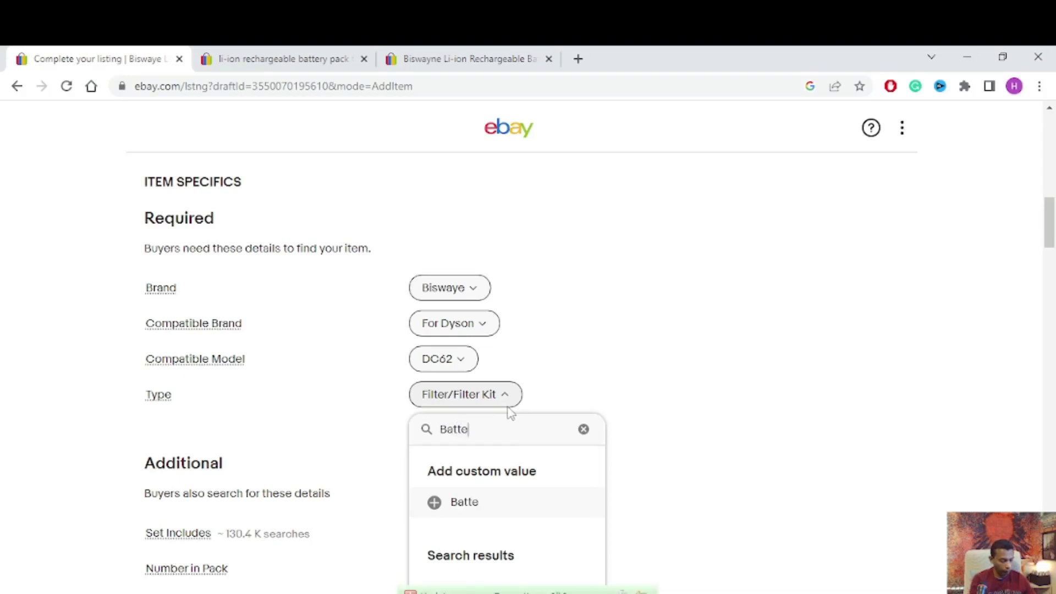
pyautogui.write('ry pa')
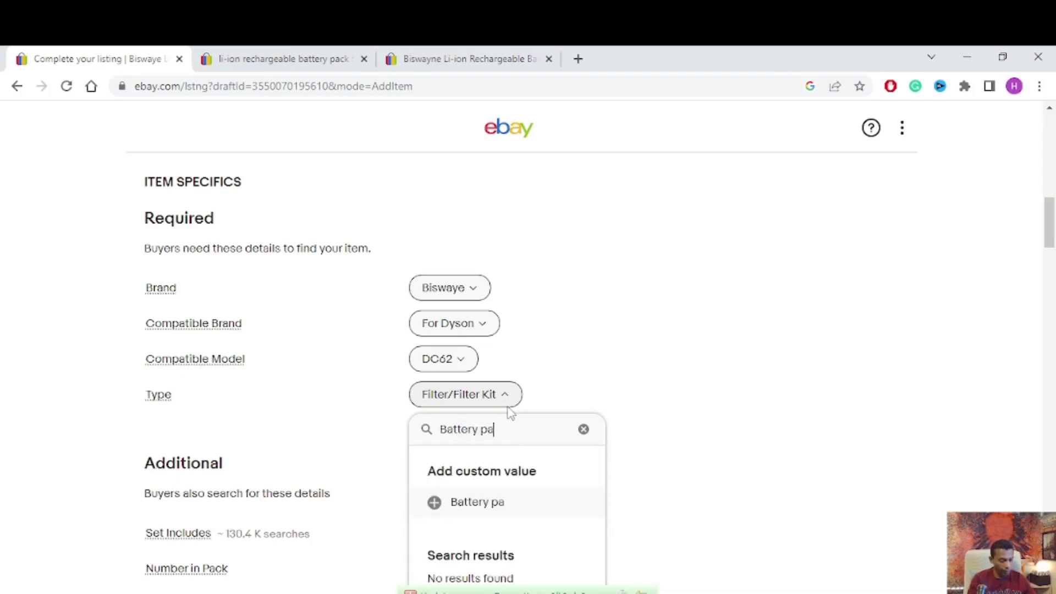
pyautogui.write('ck')
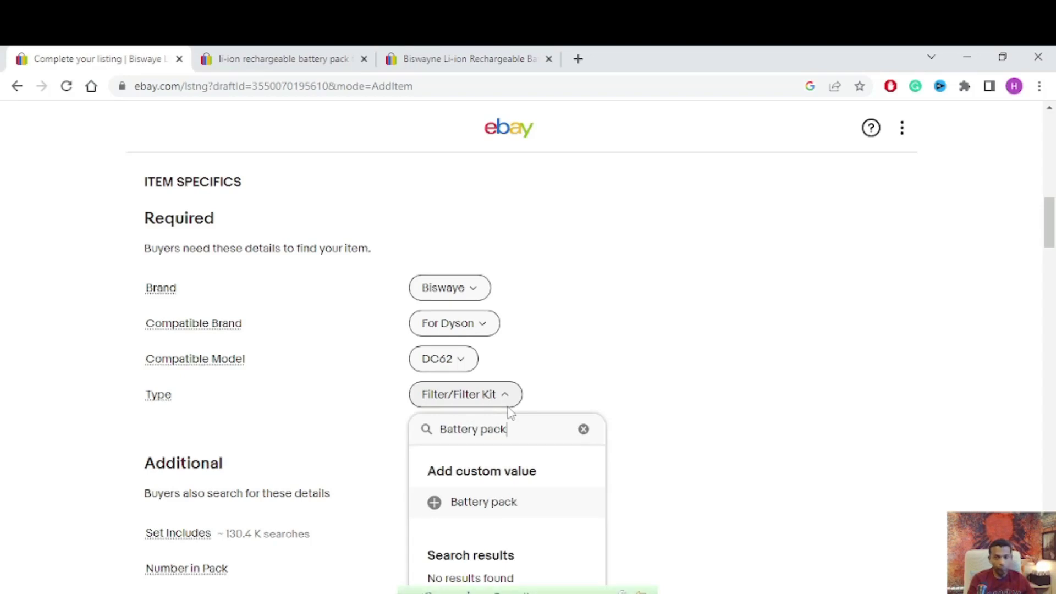
pyautogui.click(440, 505)
# - Try to set Set Includes in the additional item specifics to the custom value "Battery + filter kit"
pyautogui.scroll(-3, 812, 338)
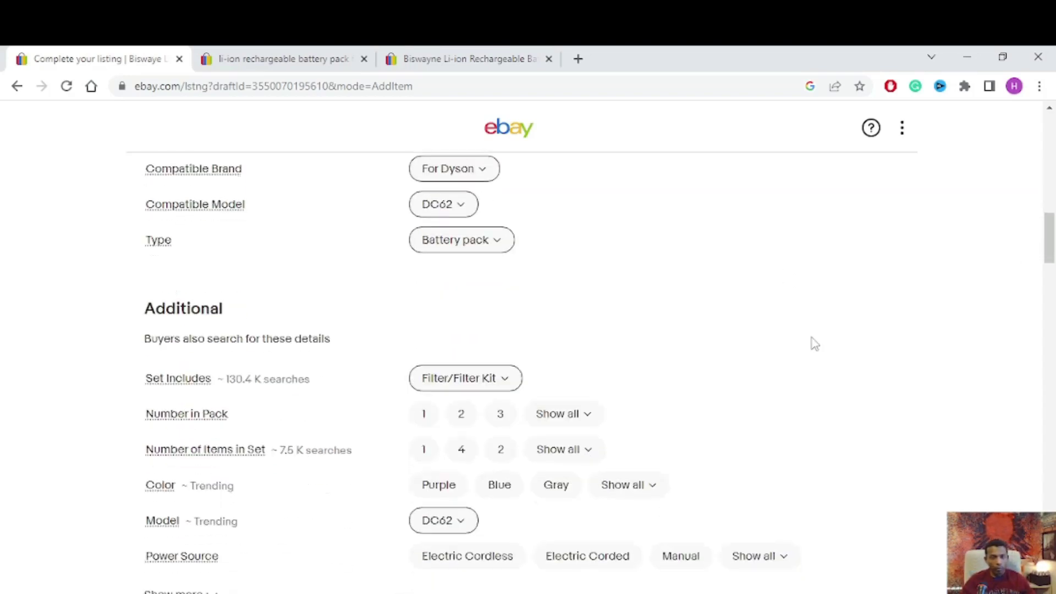
pyautogui.click(517, 381)
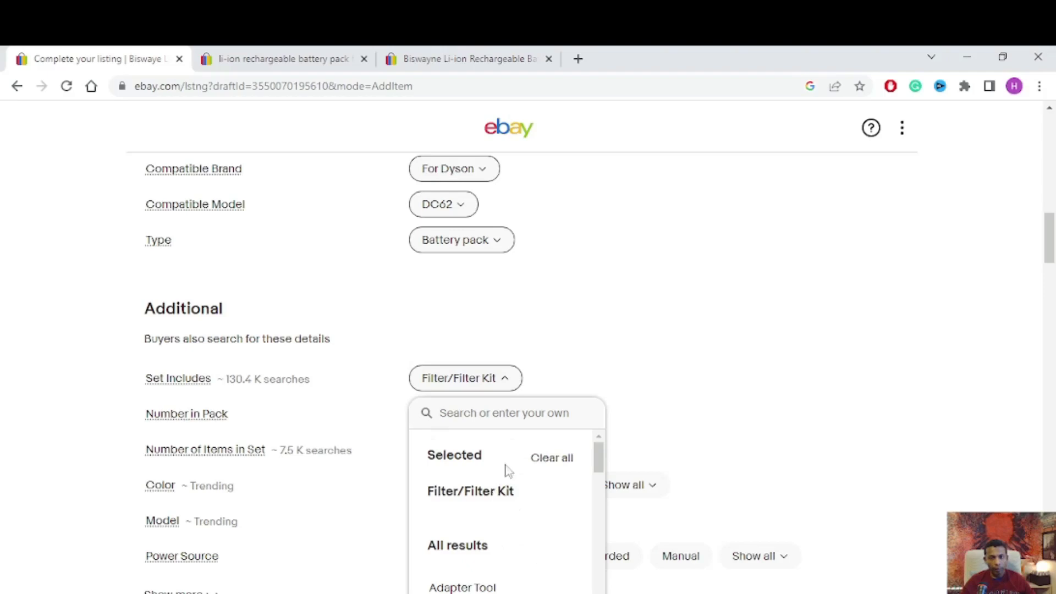
pyautogui.hotkey('ctrl', 'v')
pyautogui.write('k')
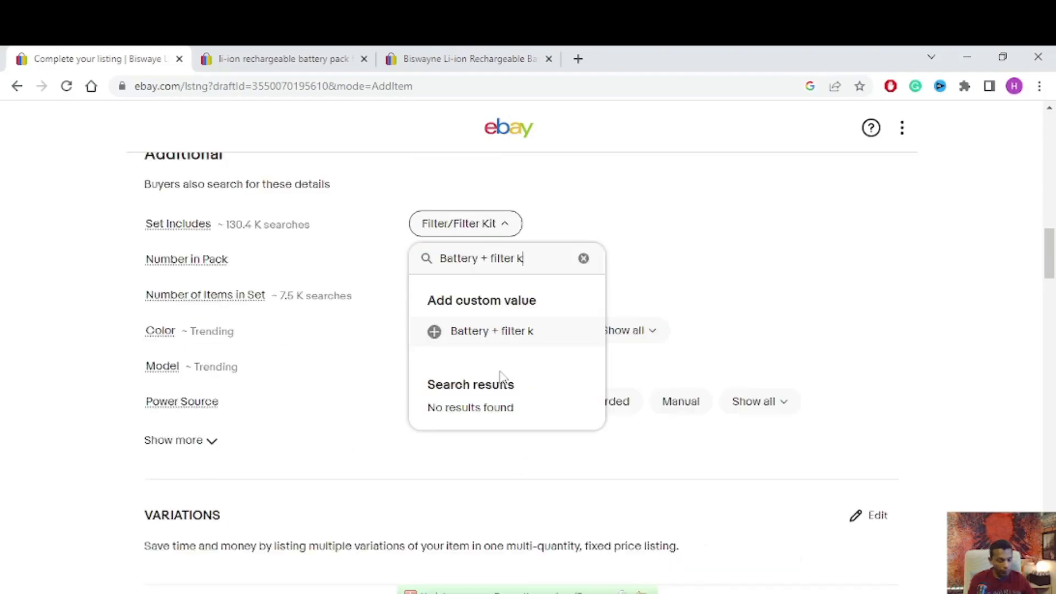
pyautogui.write('it')
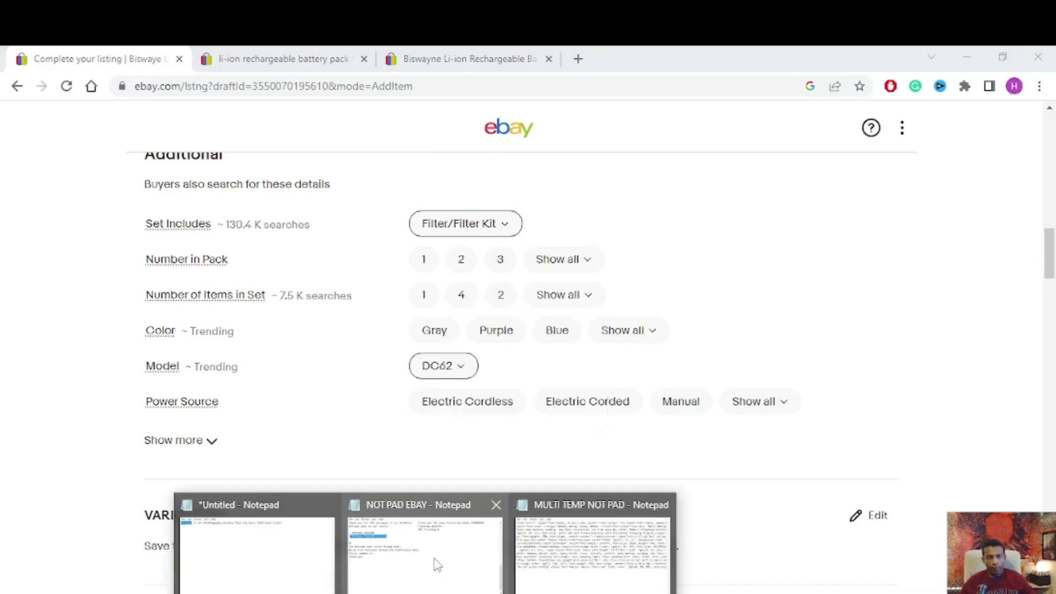
# - Check the title wording in the untitled Notepad note and minimize Notepad
pyautogui.click(333, 546)
pyautogui.click(753, 330)
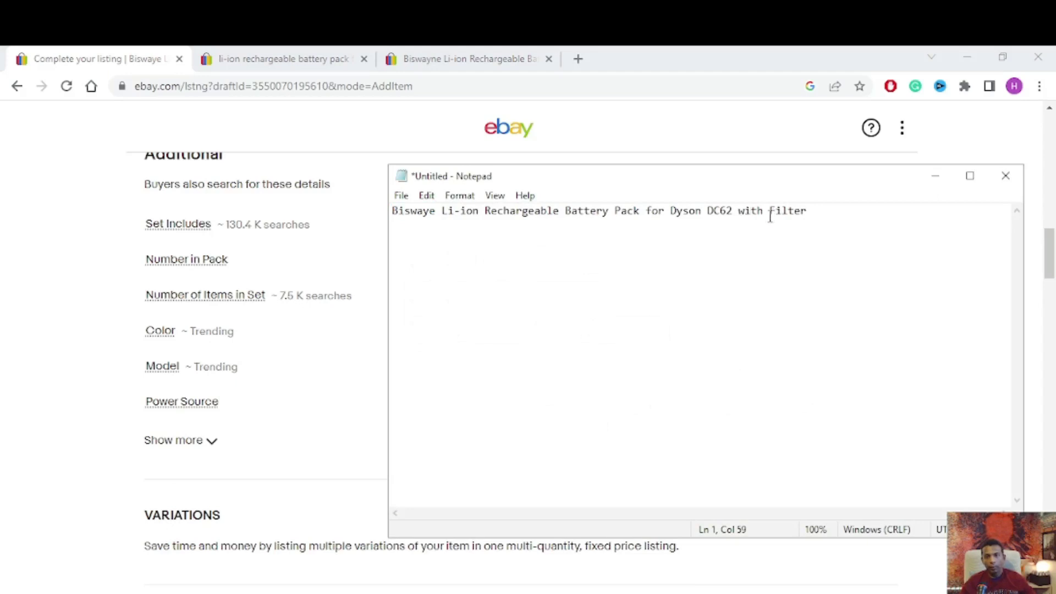
pyautogui.click(936, 178)
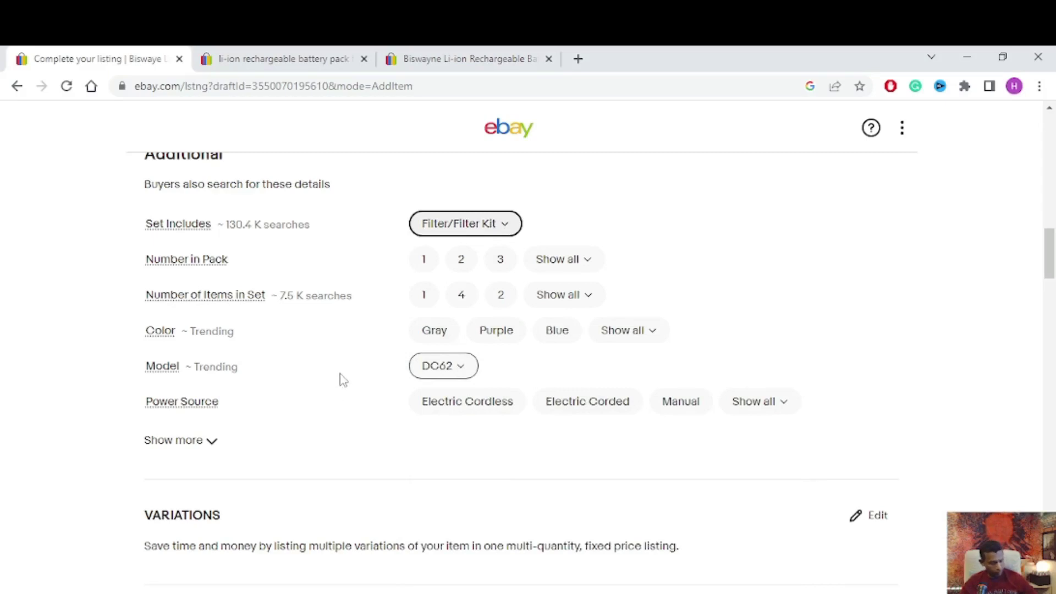
# - Set the additional specifics Color to Gray and Number of Items in Set to the custom value "Battery+ Filter kit"
pyautogui.click(434, 331)
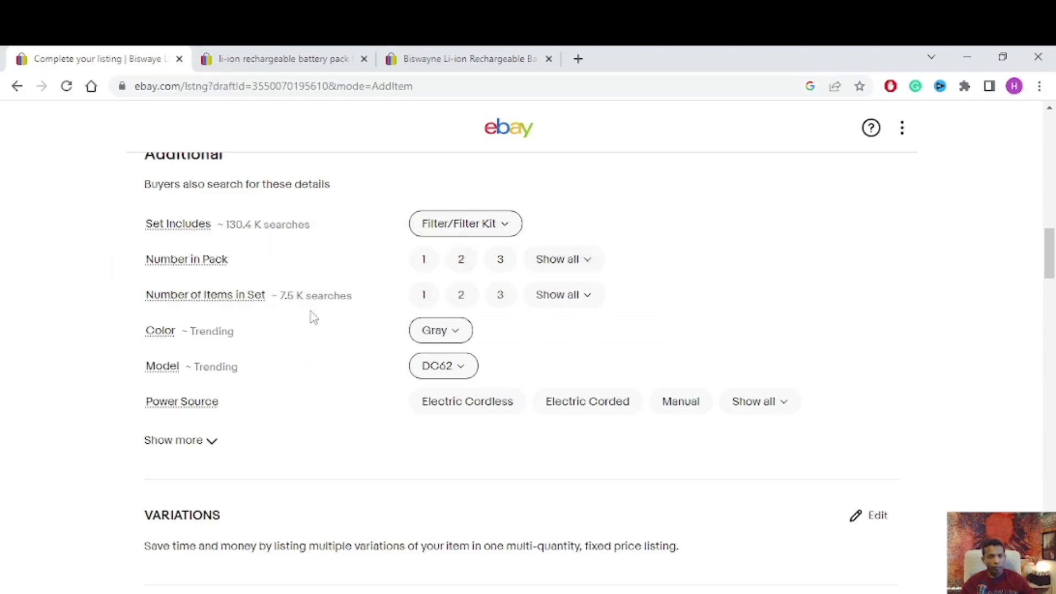
pyautogui.click(572, 303)
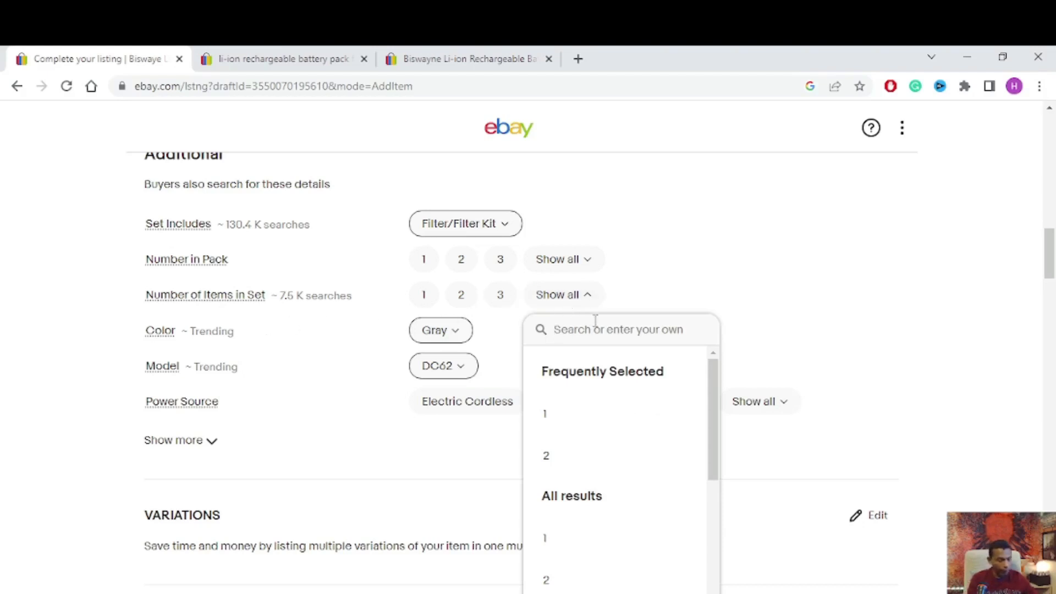
pyautogui.write('Ba')
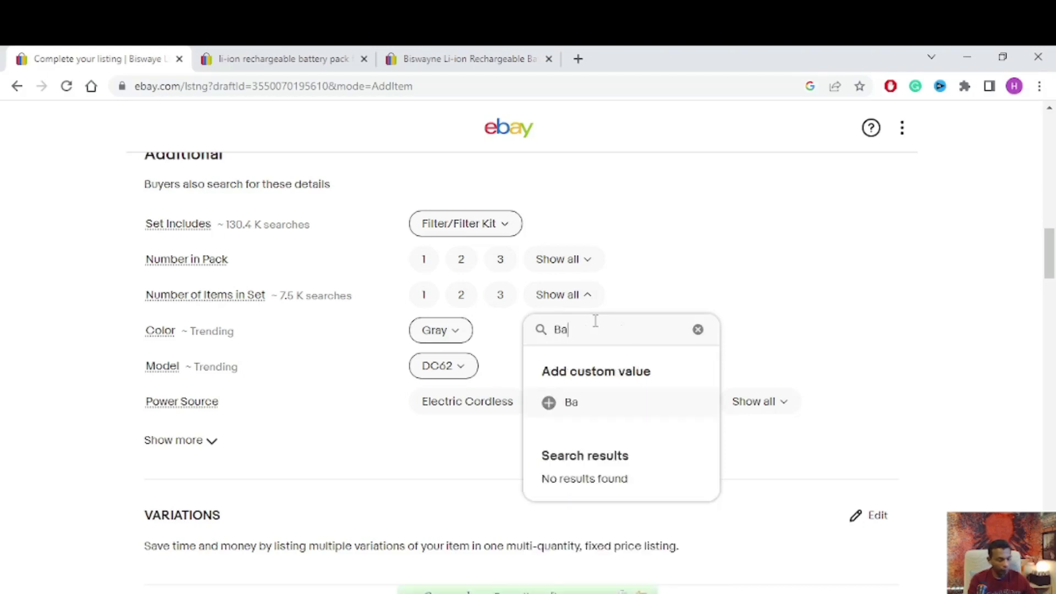
pyautogui.write('tter')
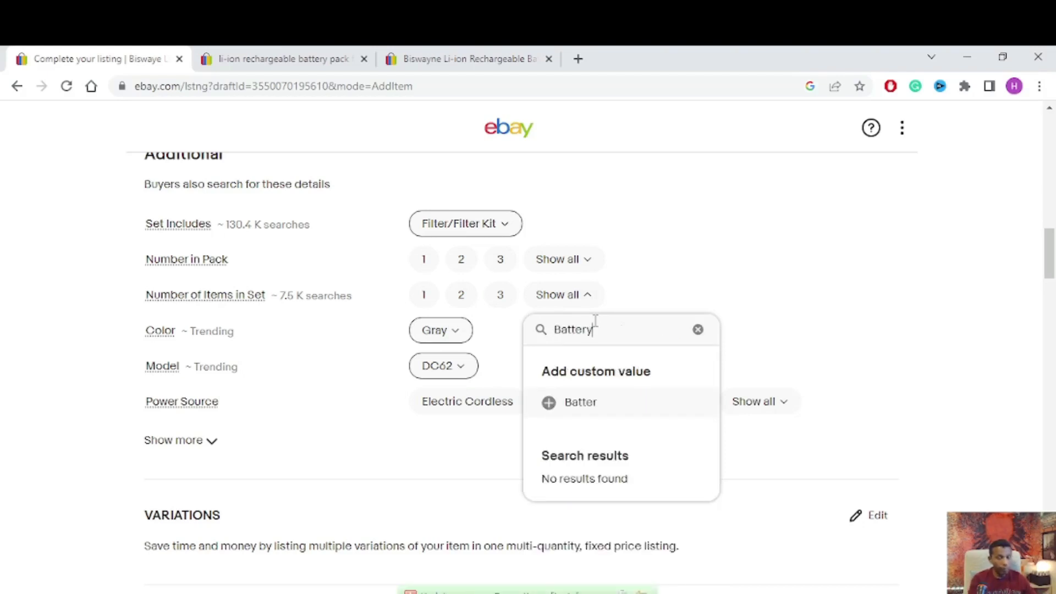
pyautogui.write('y+ Filter')
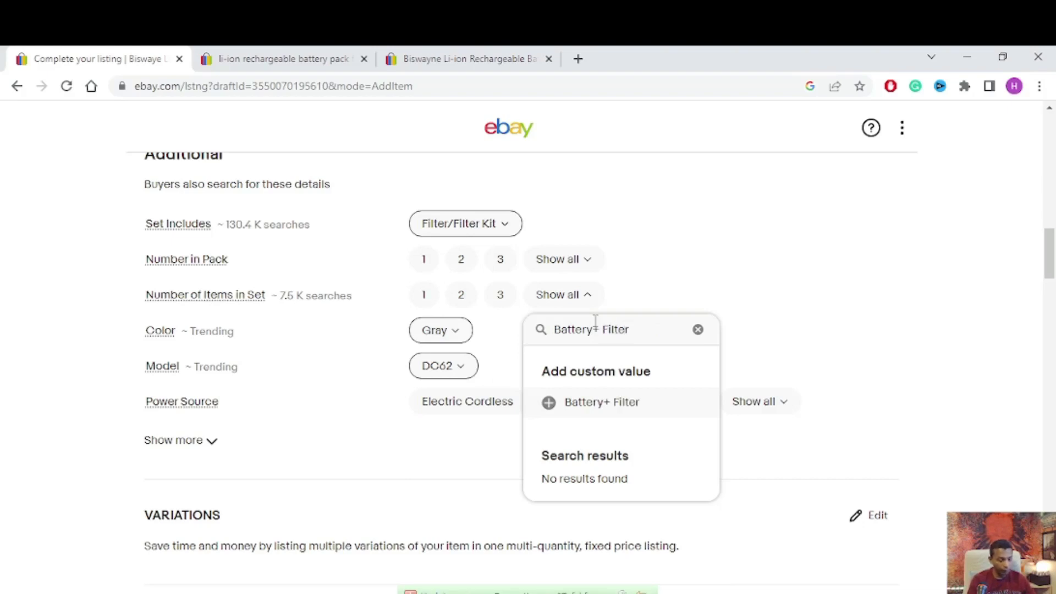
pyautogui.write(' kit')
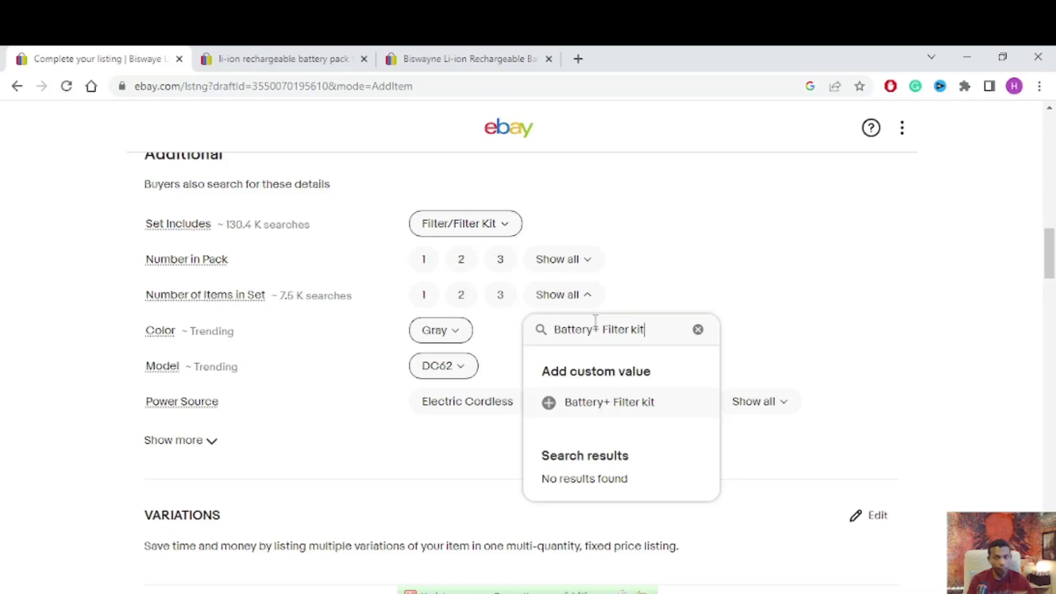
pyautogui.click(549, 405)
# - Review the required and additional item specifics, look at the Variations editor and return to the listing form
pyautogui.scroll(4, 306, 381)
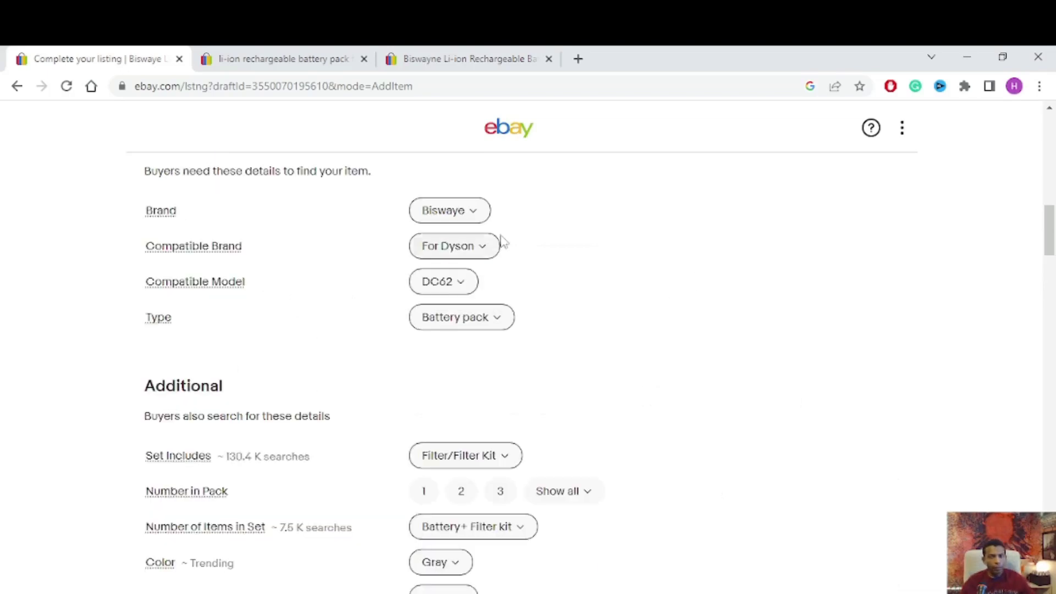
pyautogui.moveTo(227, 258)
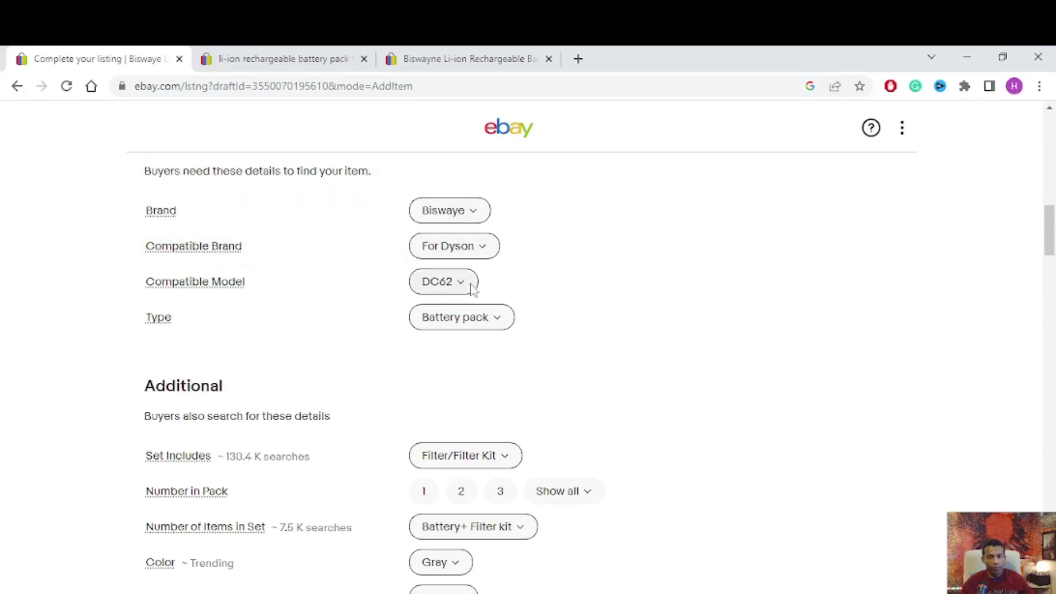
pyautogui.scroll(-1, 467, 416)
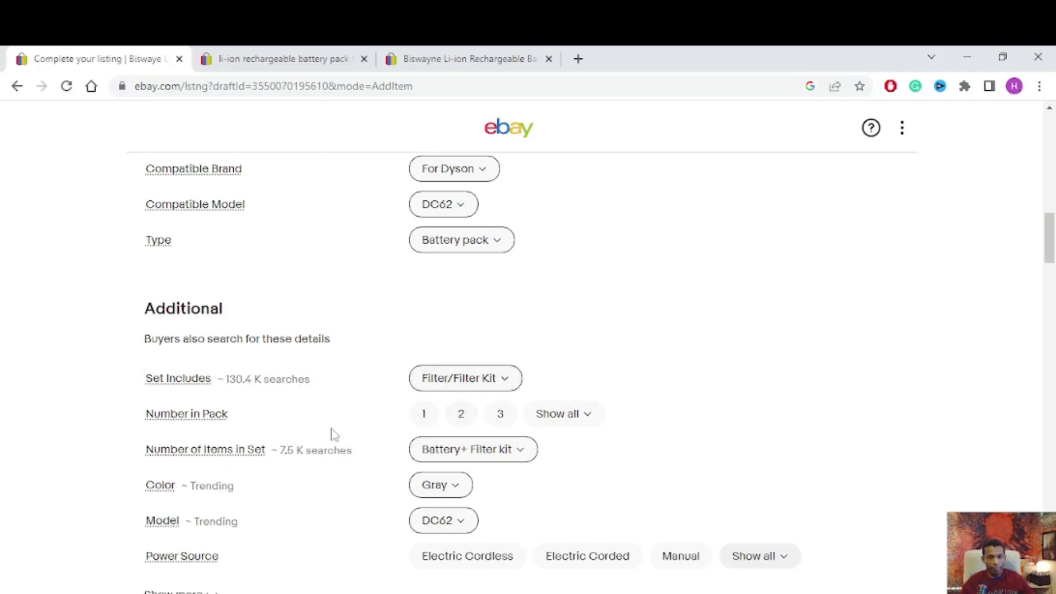
pyautogui.moveTo(202, 460)
pyautogui.scroll(-1, 448, 463)
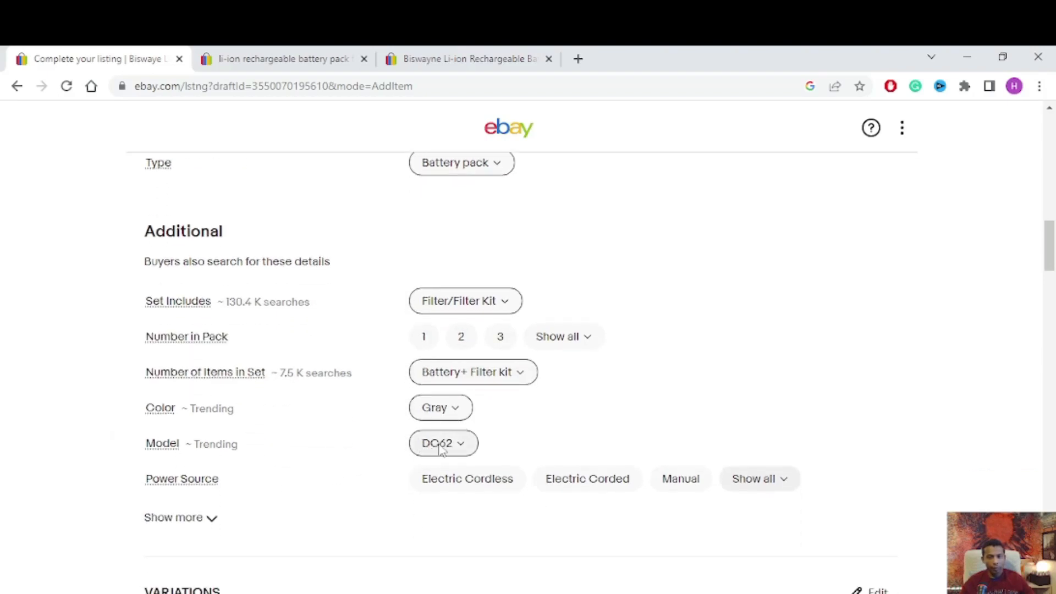
pyautogui.scroll(-3, 564, 434)
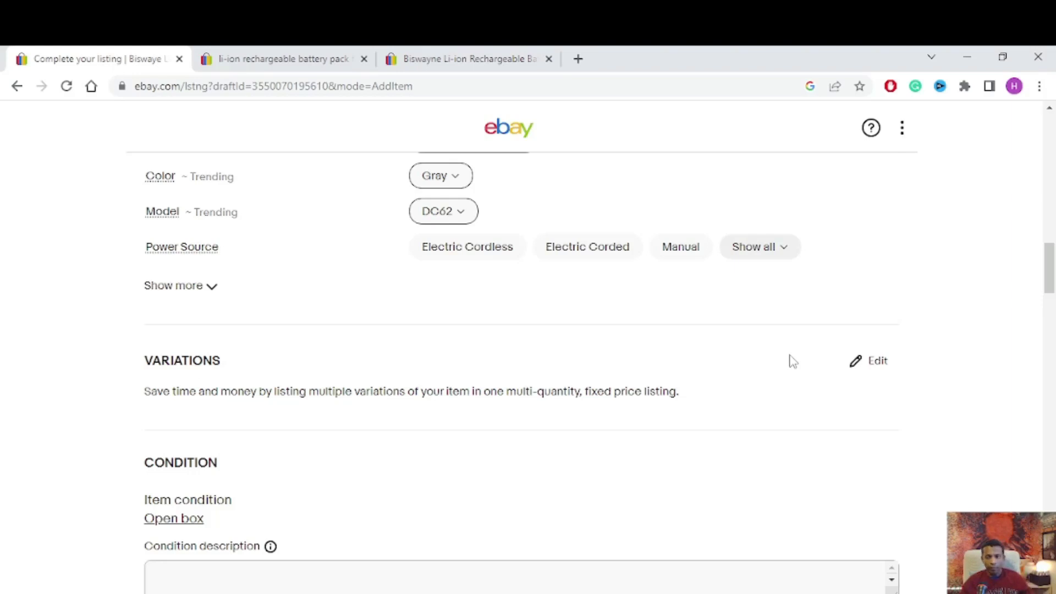
pyautogui.click(857, 369)
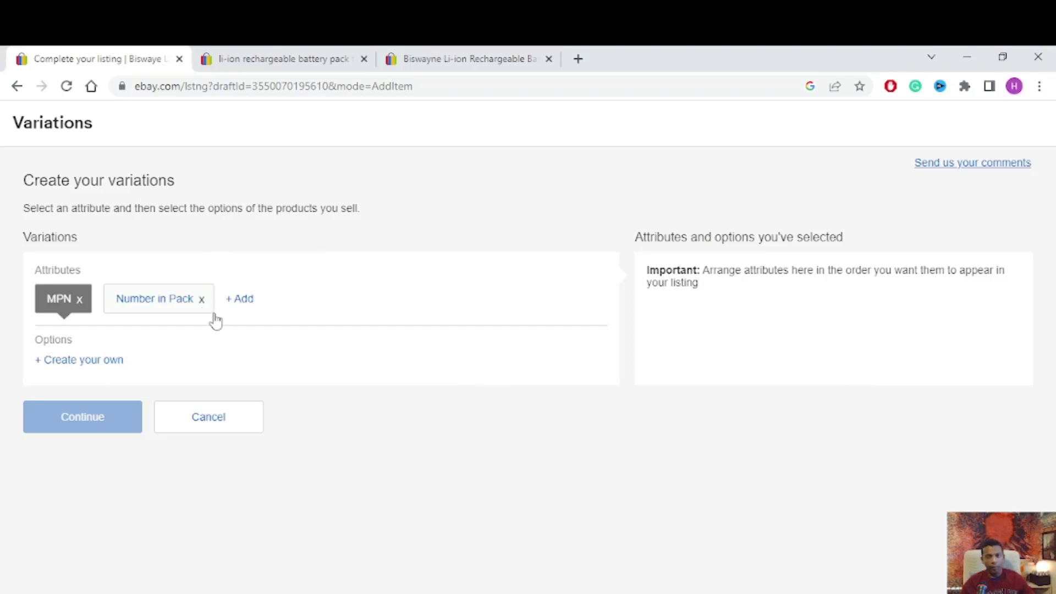
pyautogui.click(23, 86)
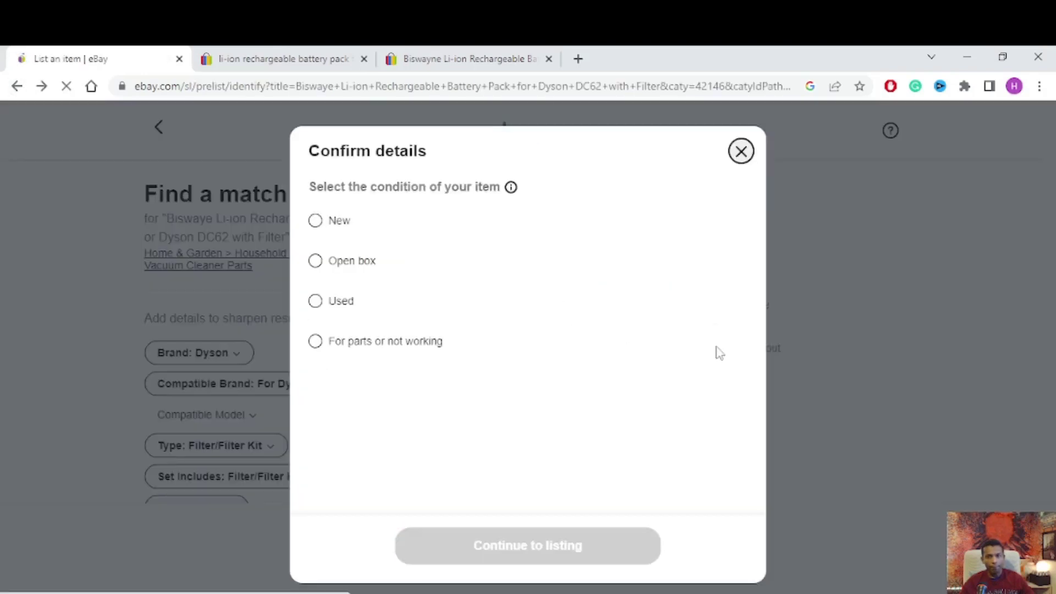
pyautogui.hotkey('alt', 'Right')
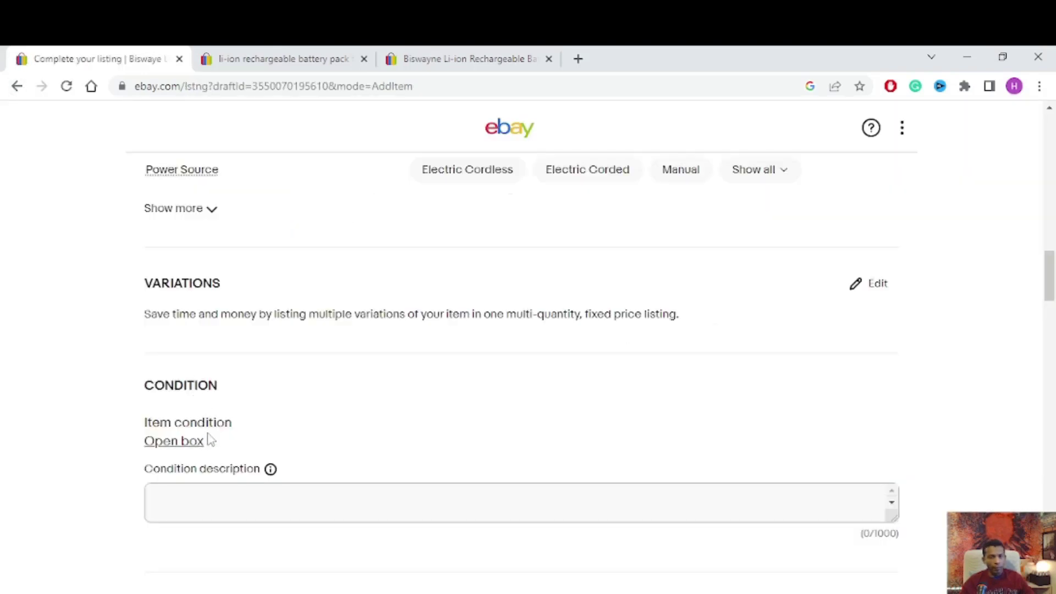
# - Copy the item title "Biswaye Li-ion Rechargeable Battery Pack for Dyson DC62 with Filter" into the condition description
pyautogui.scroll(15, 314, 361)
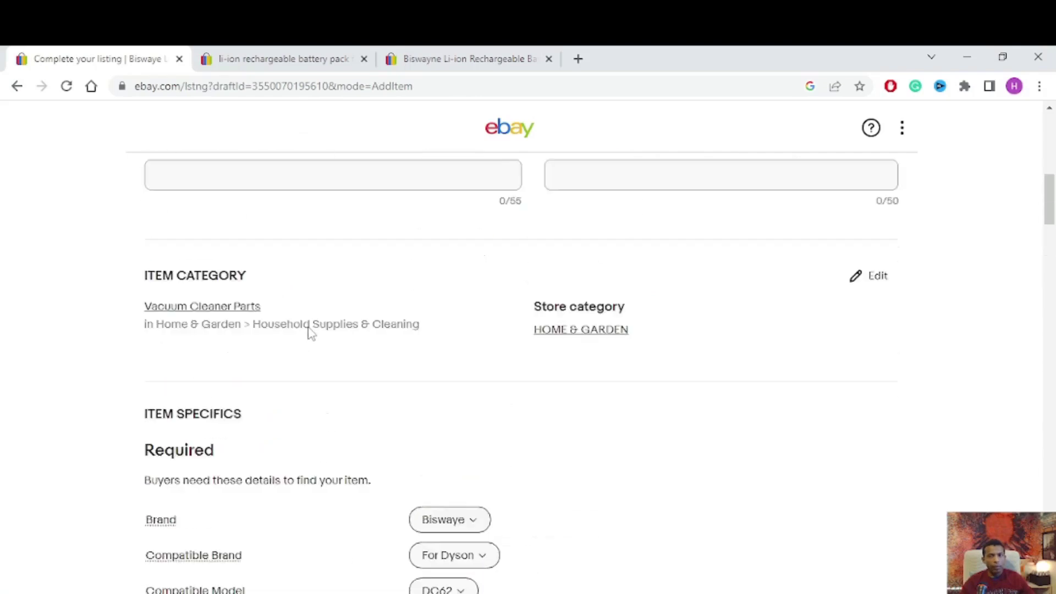
pyautogui.scroll(-5, 307, 333)
pyautogui.scroll(-1, 266, 406)
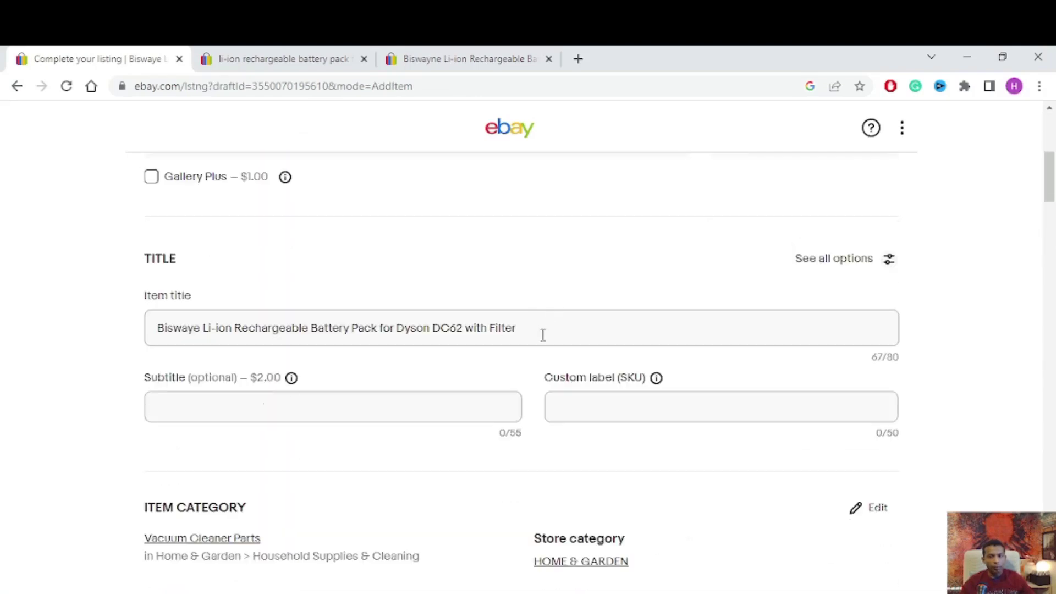
pyautogui.moveTo(498, 328); pyautogui.dragTo(131, 318)
pyautogui.rightClick(237, 332)
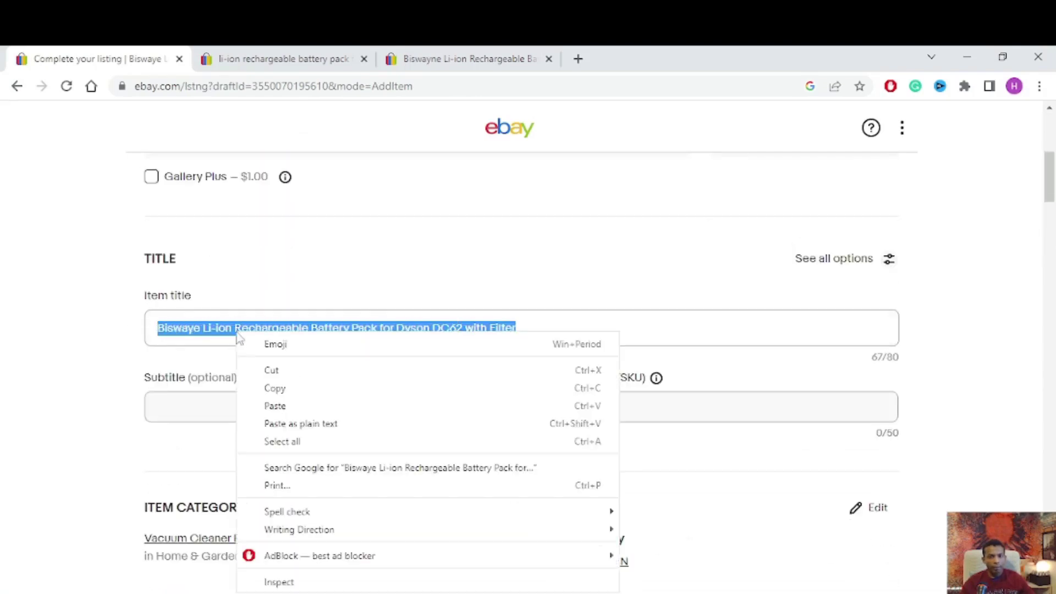
pyautogui.click(277, 390)
pyautogui.scroll(-20, 280, 396)
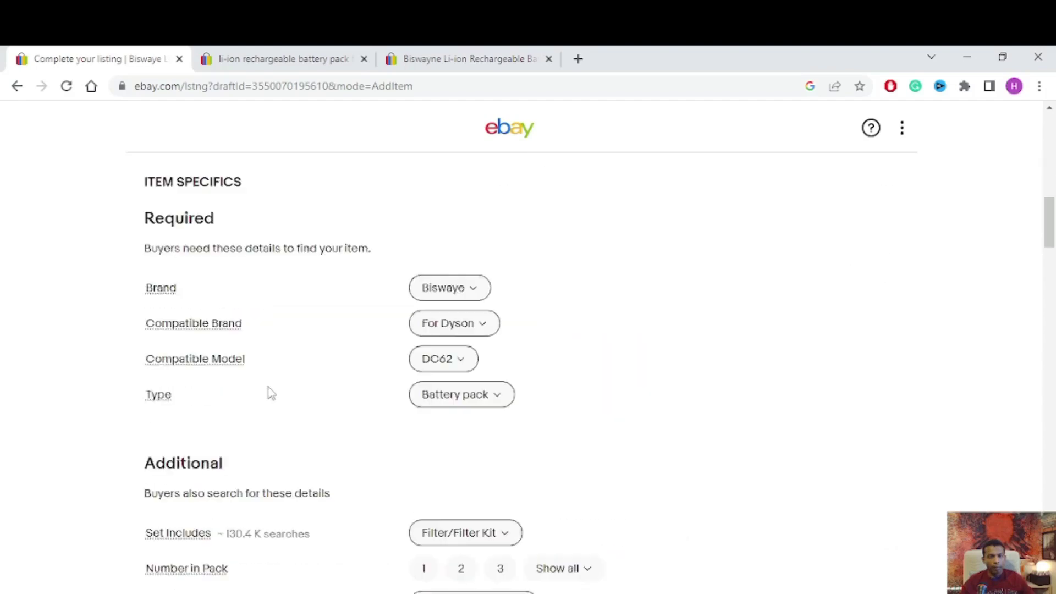
pyautogui.click(255, 341)
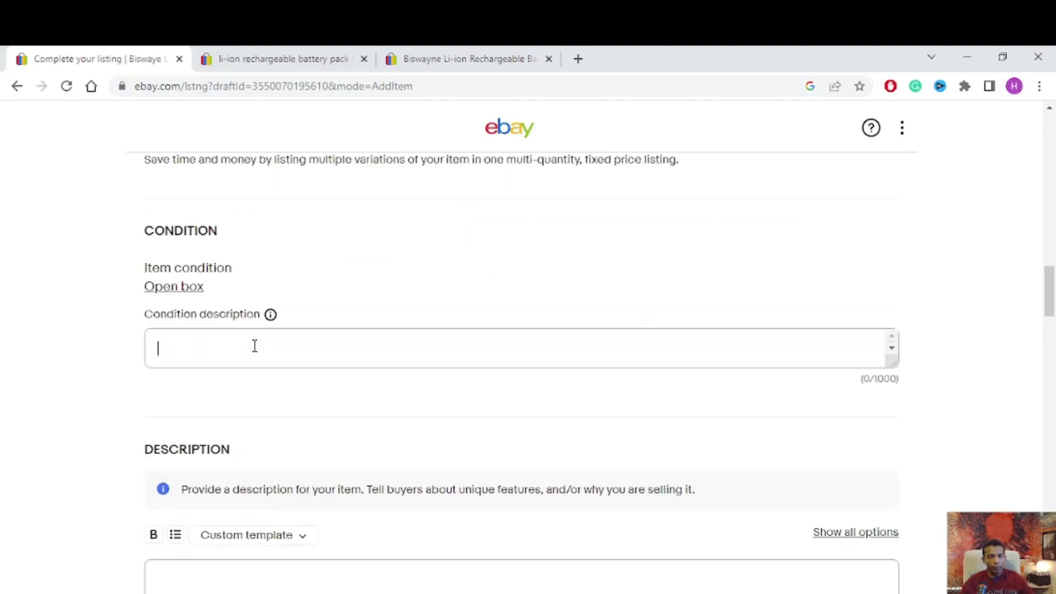
pyautogui.rightClick(255, 346)
pyautogui.click(330, 463)
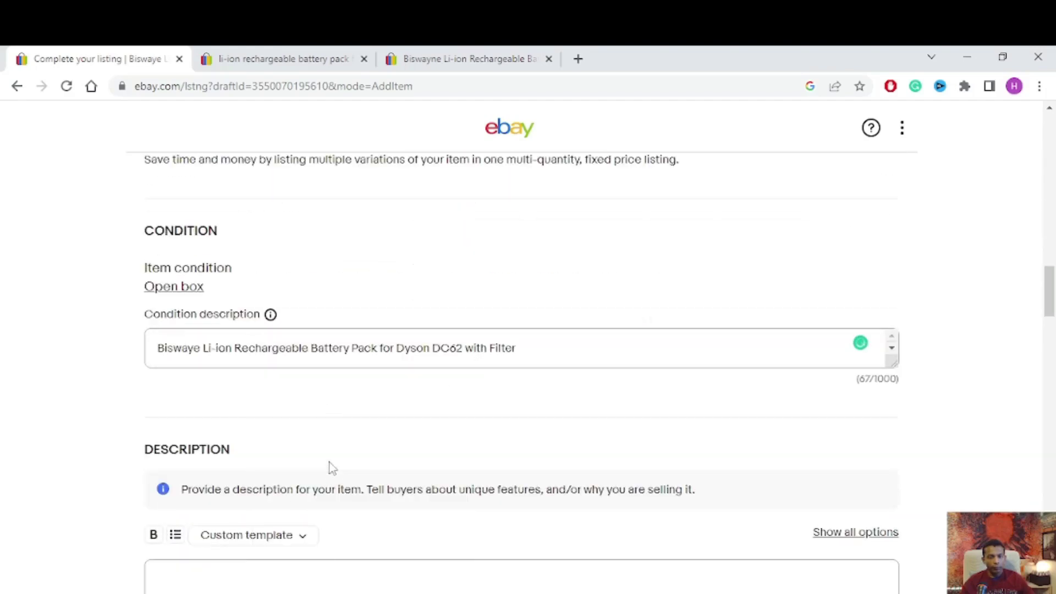
# - Insert the label "Brand:" before Biswaye and "Model:" before Li-ion in the condition description
pyautogui.click(158, 348)
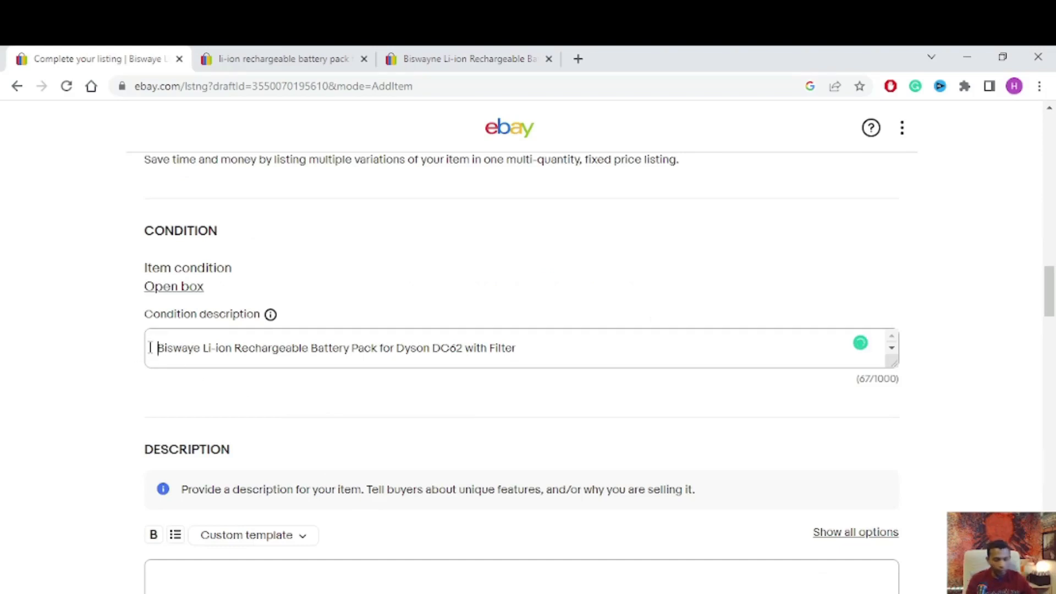
pyautogui.press('Tab')
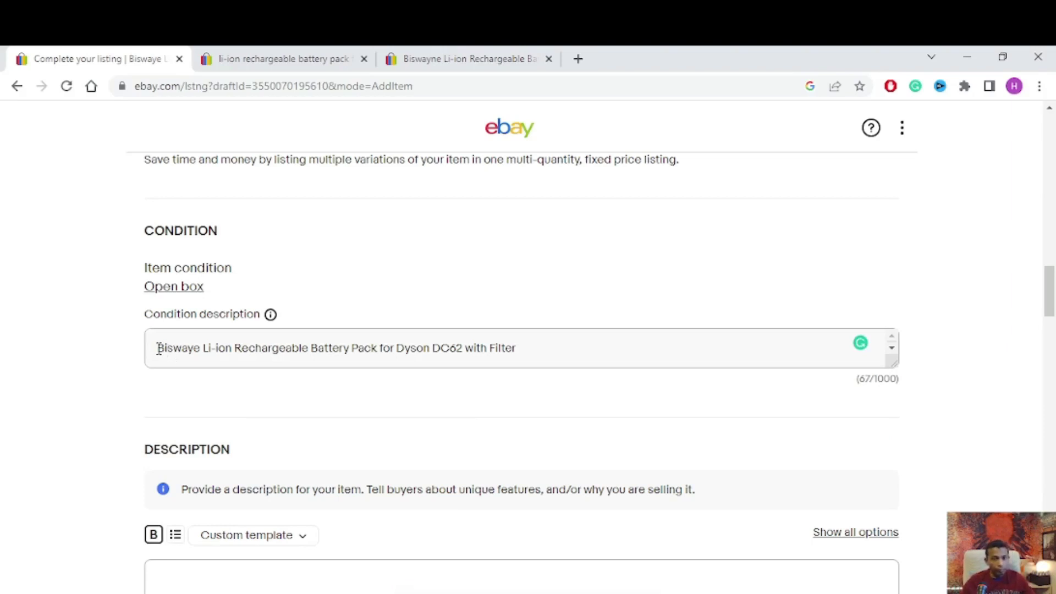
pyautogui.click(157, 348)
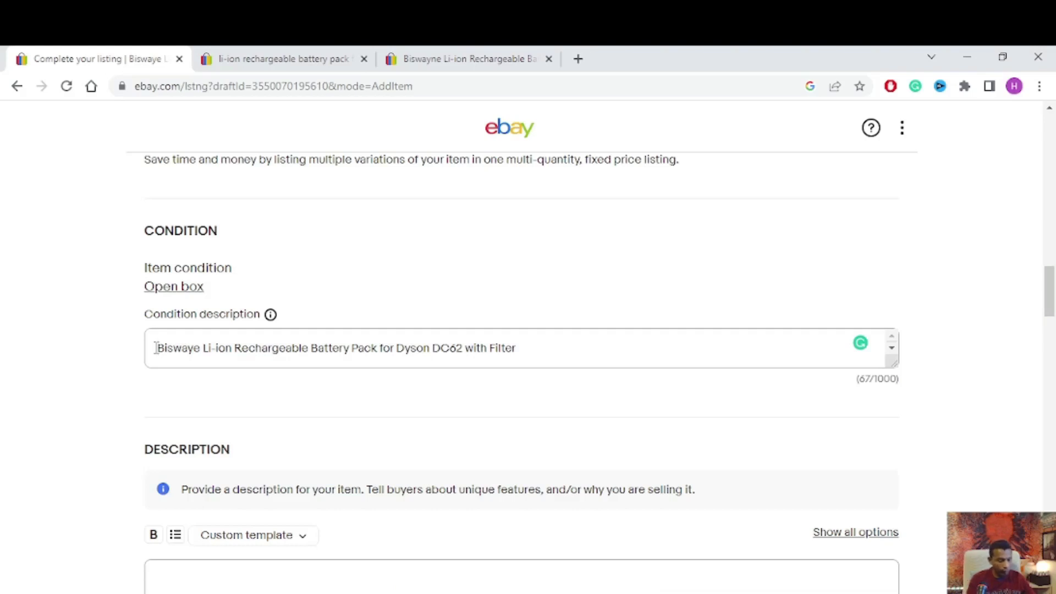
pyautogui.write('Brand')
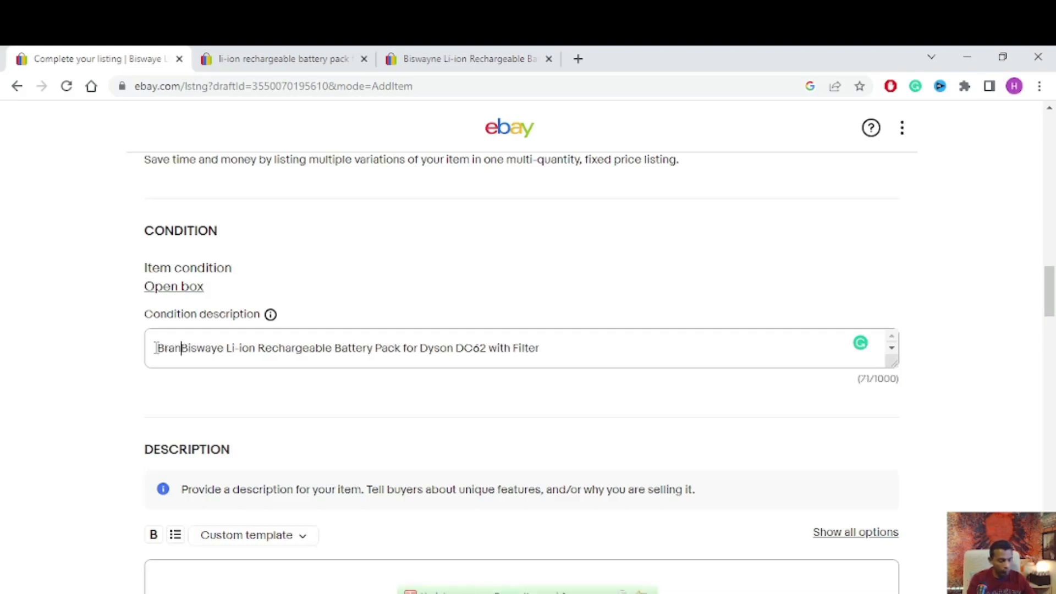
pyautogui.write(':')
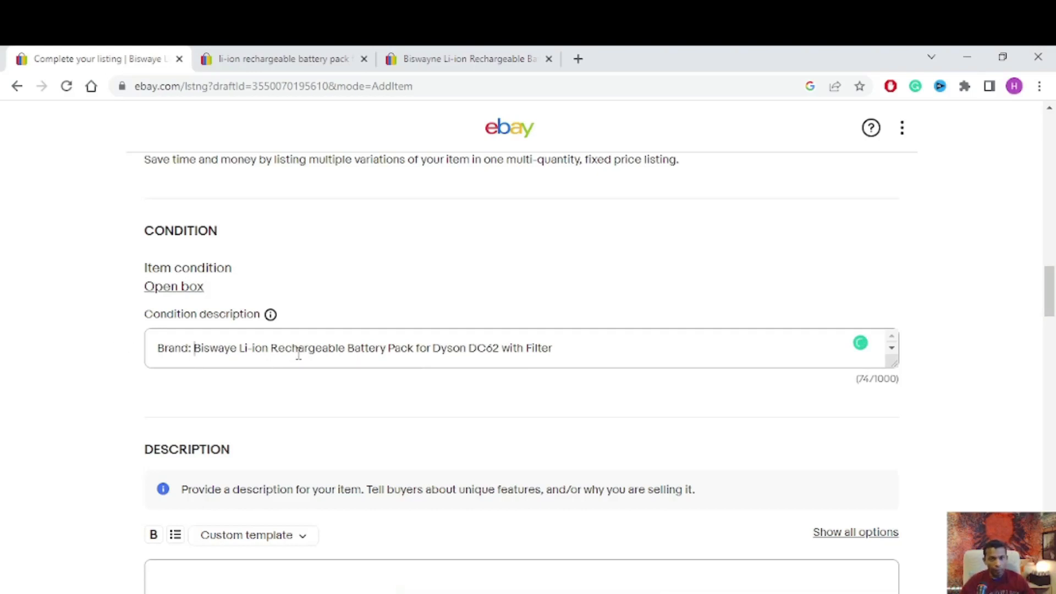
pyautogui.click(241, 352)
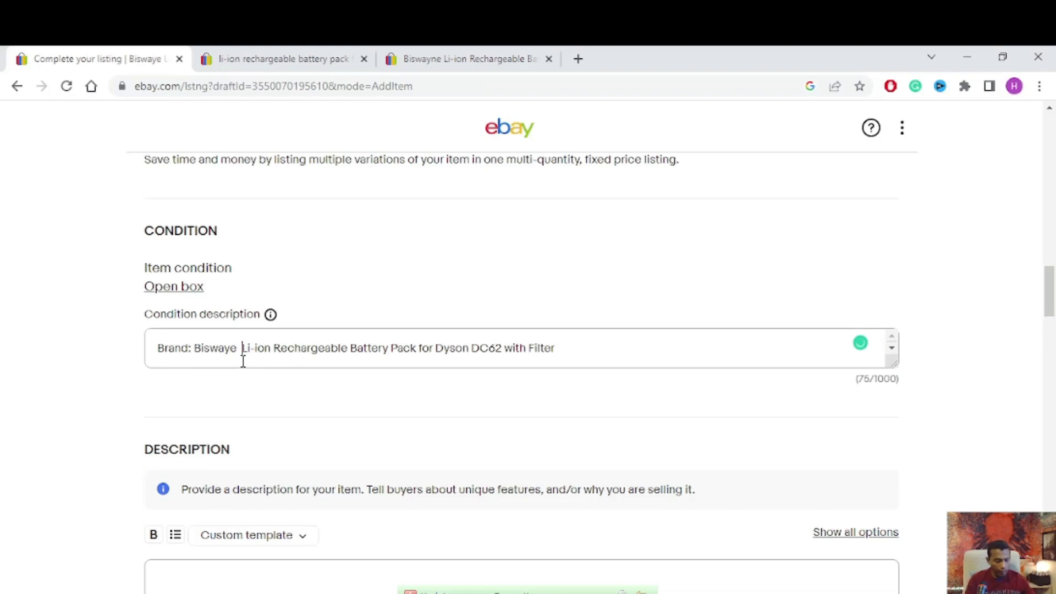
pyautogui.write('Mode')
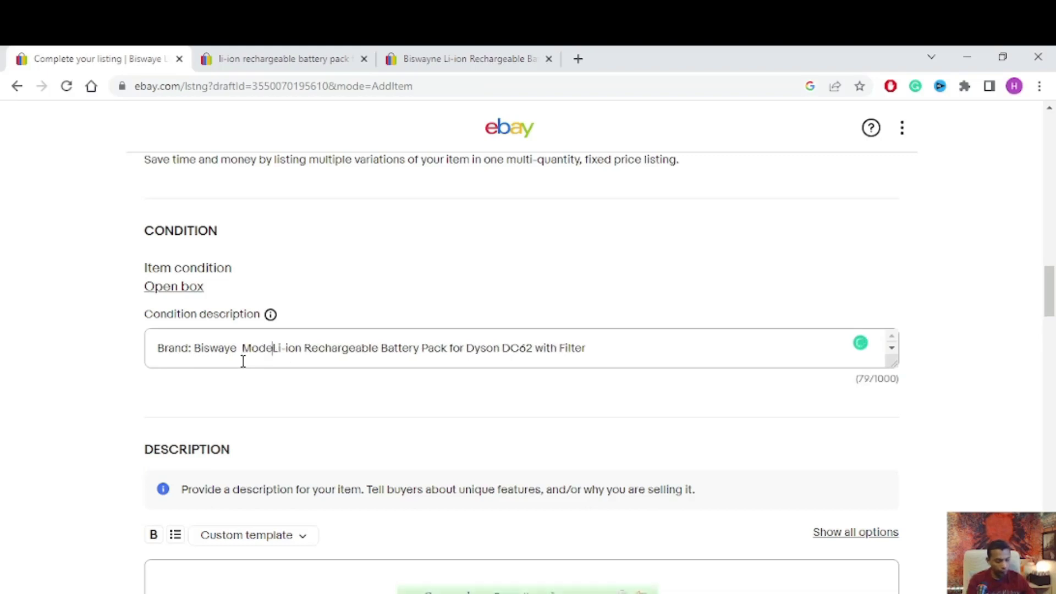
pyautogui.write('l:')
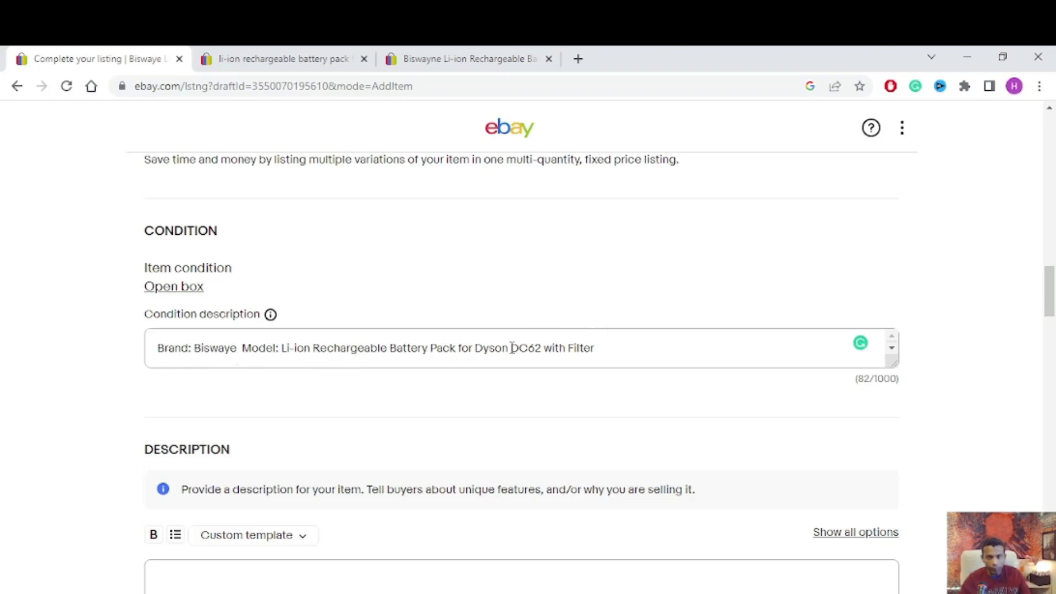
# - Copy "DC62" within the condition description to directly after "Model:" and add a "/" separator before Li-ion
pyautogui.moveTo(512, 348); pyautogui.dragTo(542, 348)
pyautogui.rightClick(538, 348)
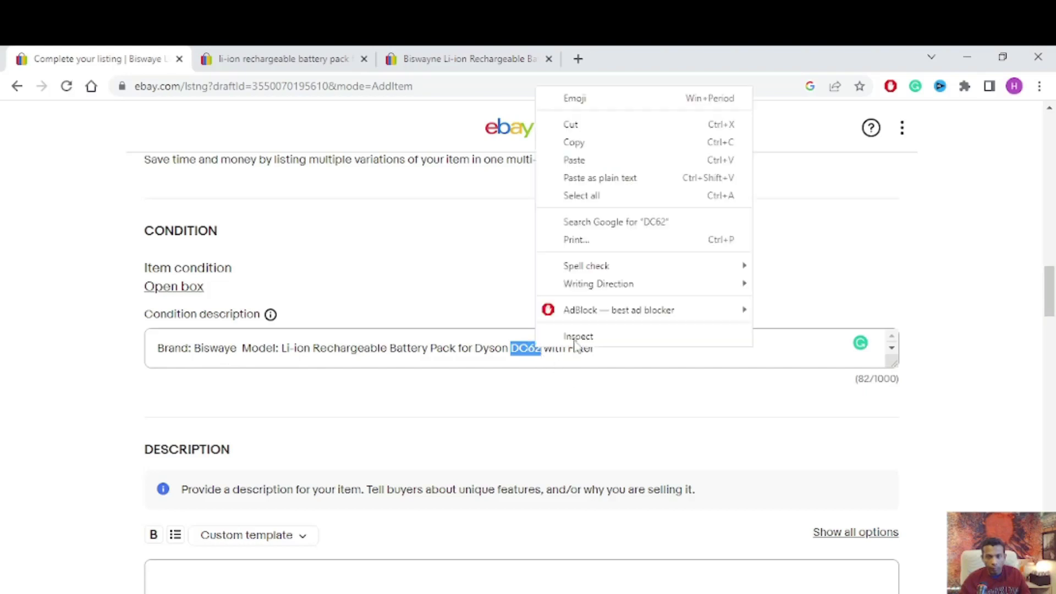
pyautogui.click(575, 142)
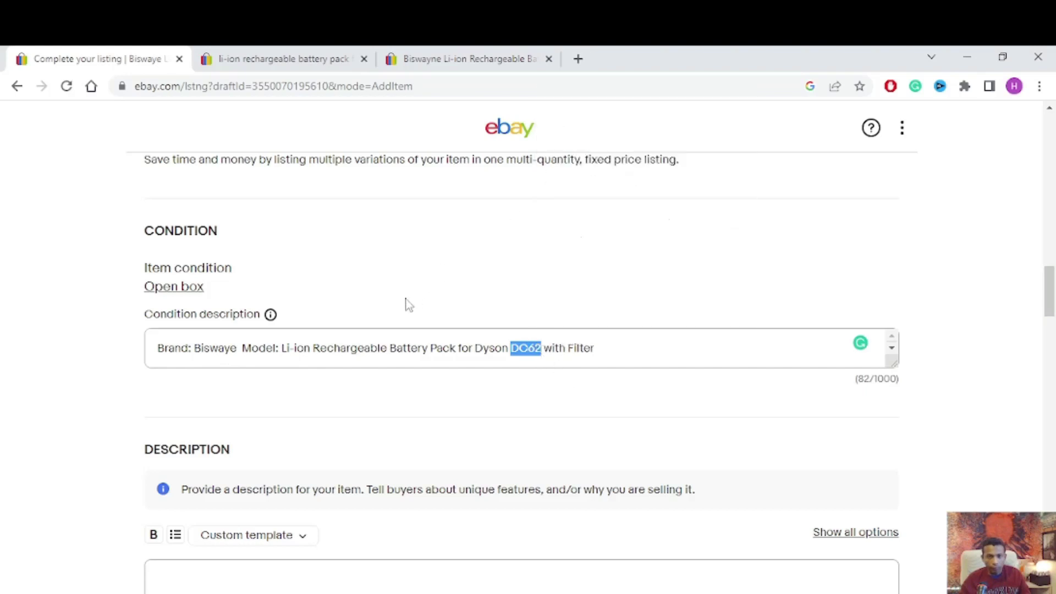
pyautogui.click(283, 348)
pyautogui.rightClick(282, 349)
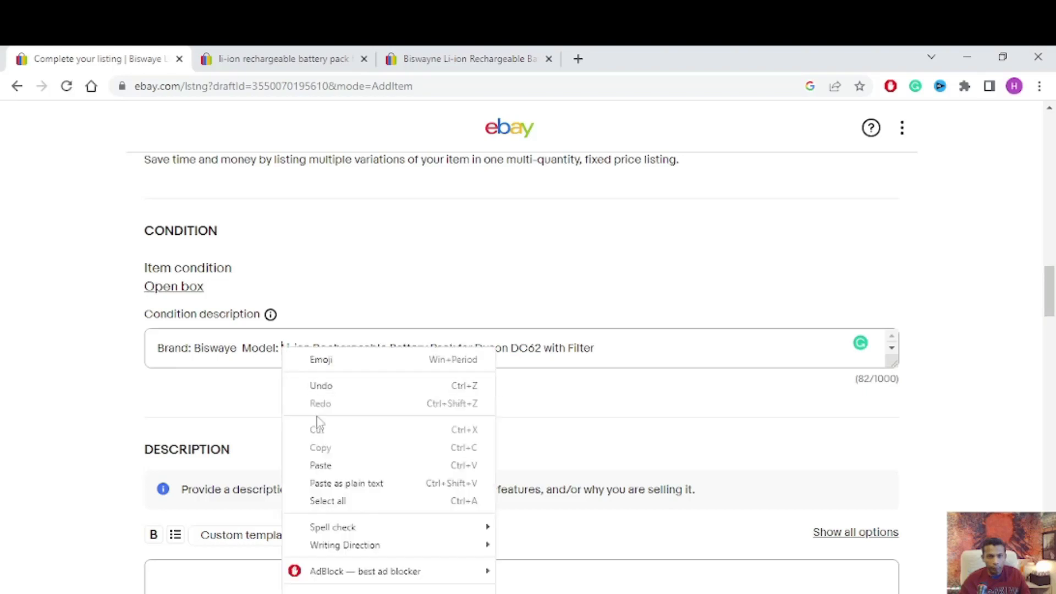
pyautogui.click(320, 464)
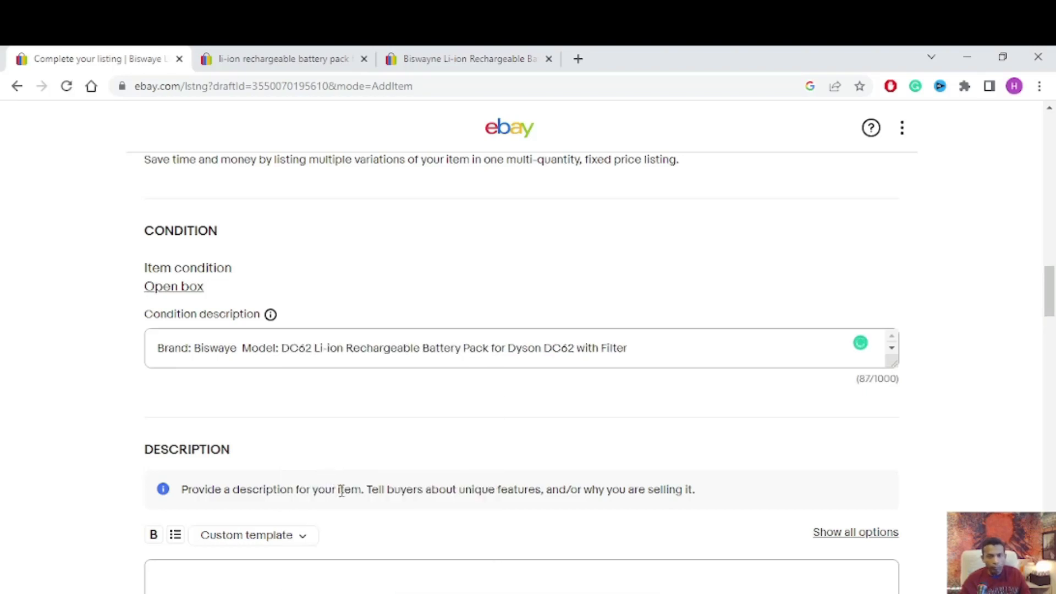
pyautogui.write('/')
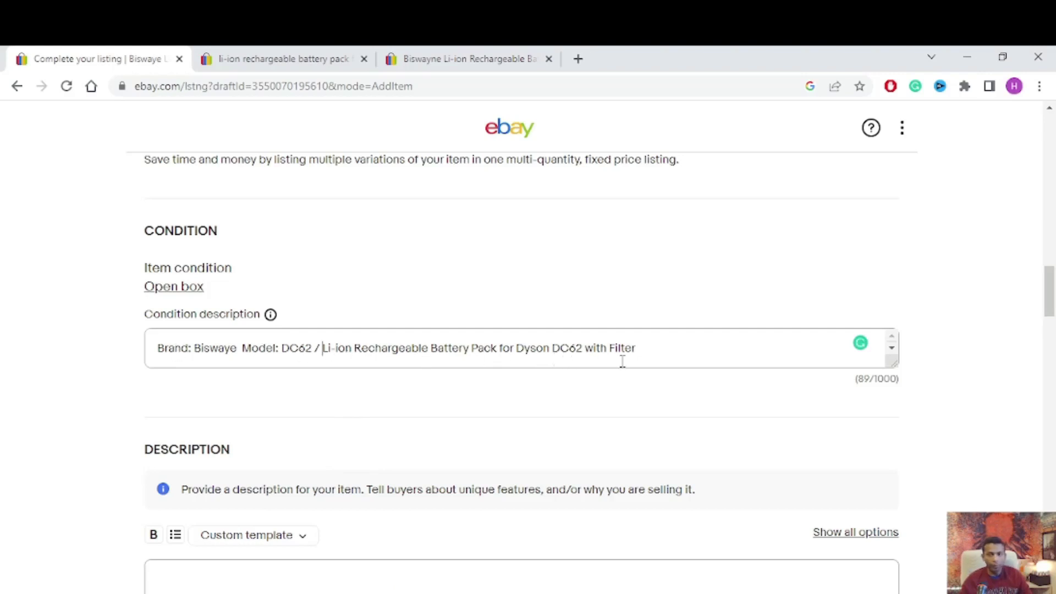
# - Copy the item title "Biswaye Li-ion Rechargeable Battery Pack for Dyson DC62 with Filter" into the listing's description
pyautogui.scroll(-1, 485, 404)
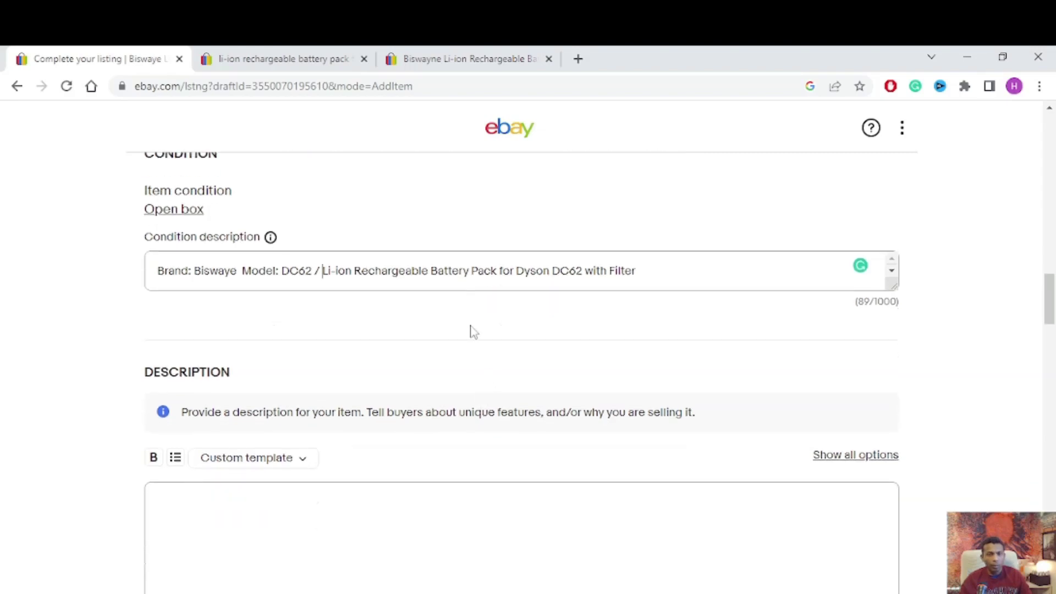
pyautogui.scroll(20, 470, 330)
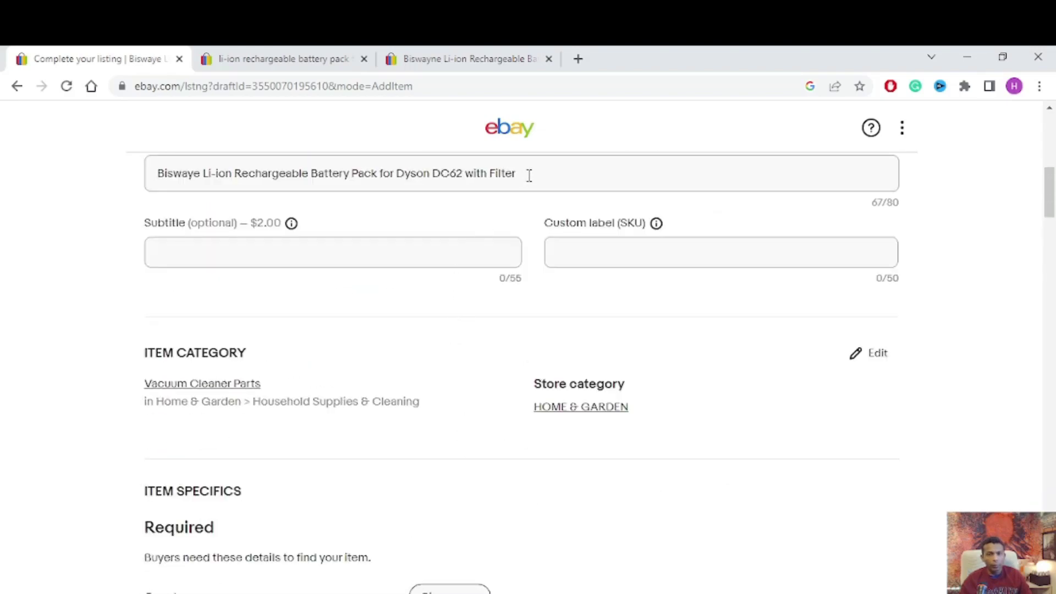
pyautogui.moveTo(529, 175); pyautogui.dragTo(99, 174)
pyautogui.rightClick(194, 185)
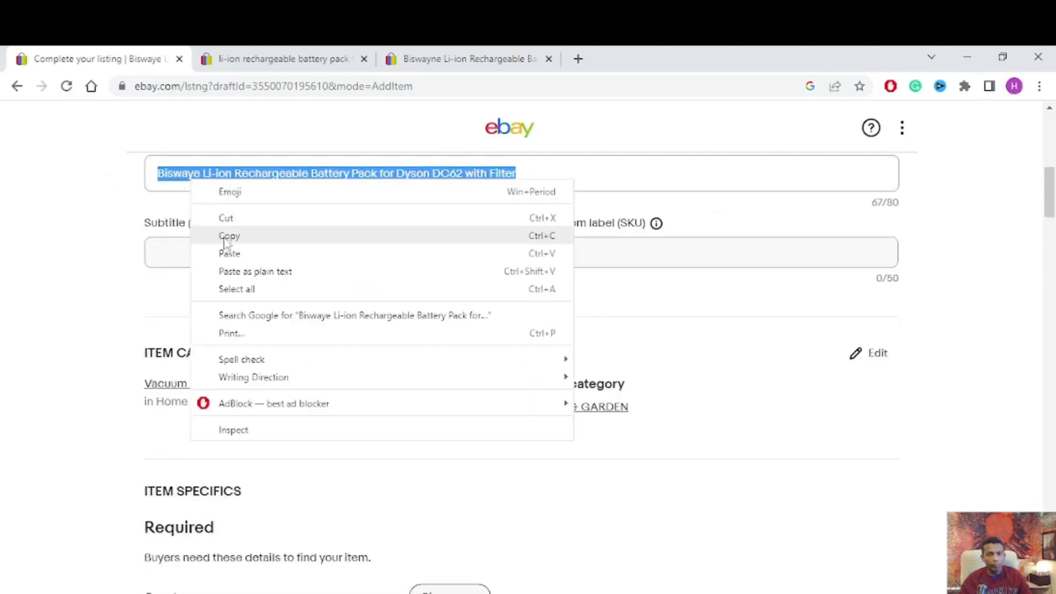
pyautogui.click(224, 236)
pyautogui.scroll(-15, 236, 319)
pyautogui.scroll(-5, 232, 330)
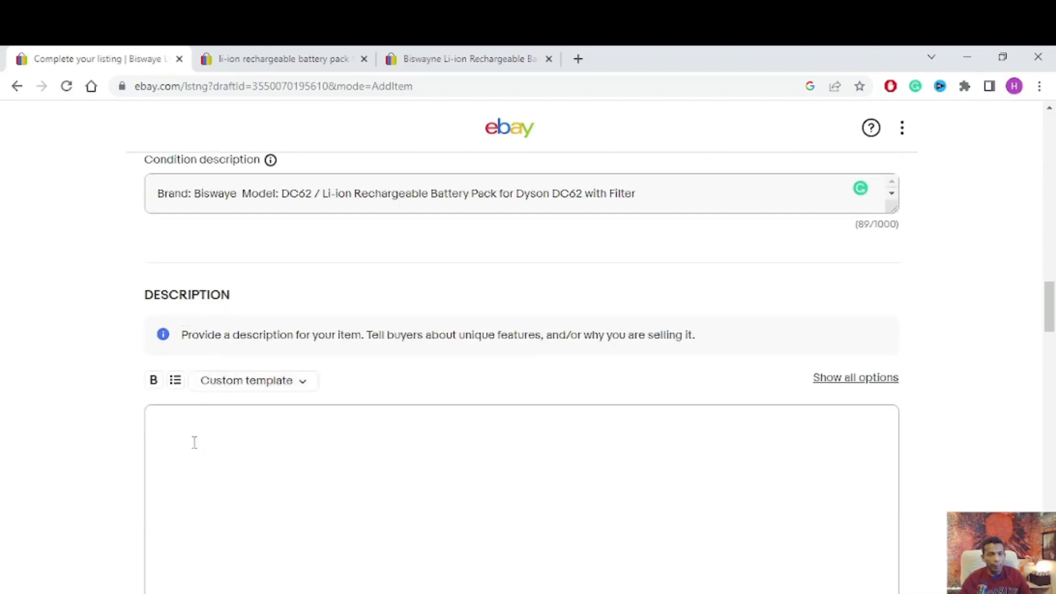
pyautogui.click(174, 432)
pyautogui.rightClick(175, 431)
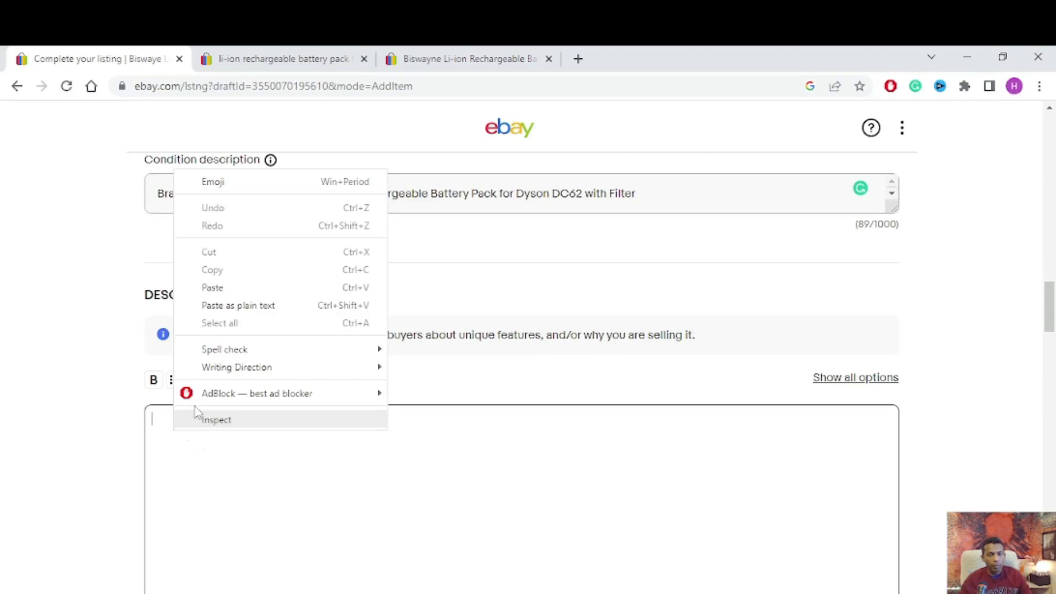
pyautogui.click(211, 286)
pyautogui.scroll(-1, 588, 481)
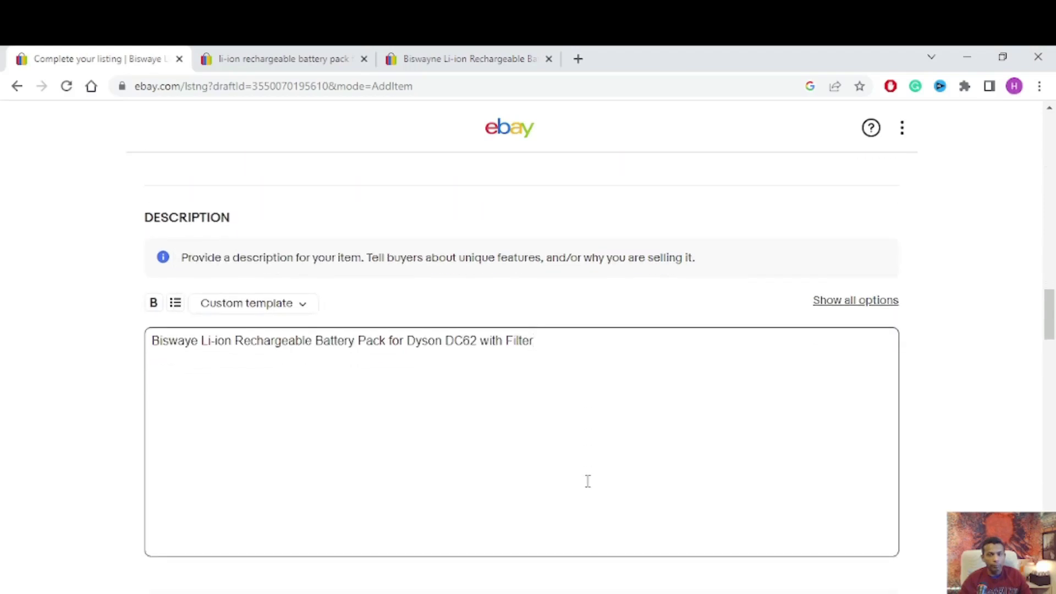
pyautogui.scroll(1, 562, 482)
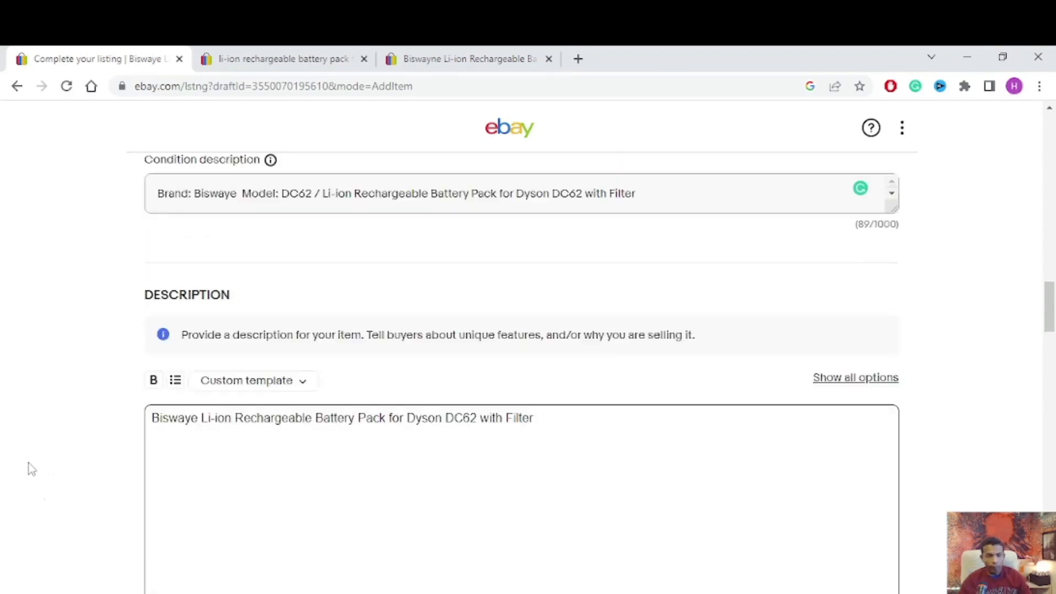
# - Add the line "product description" directly below the title line in the description, without a leading space
pyautogui.rightClick(165, 435)
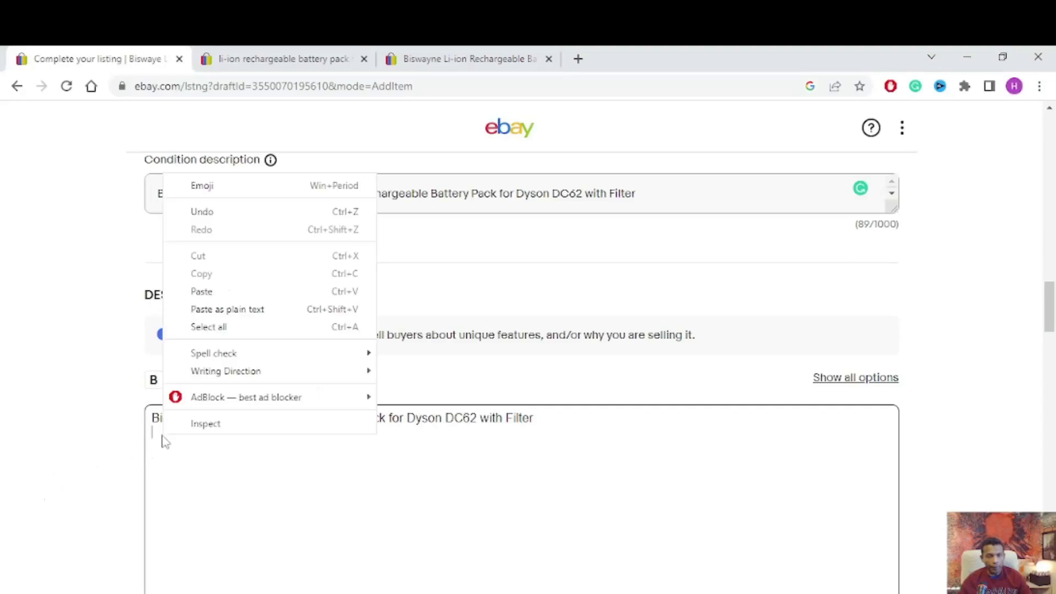
pyautogui.click(210, 297)
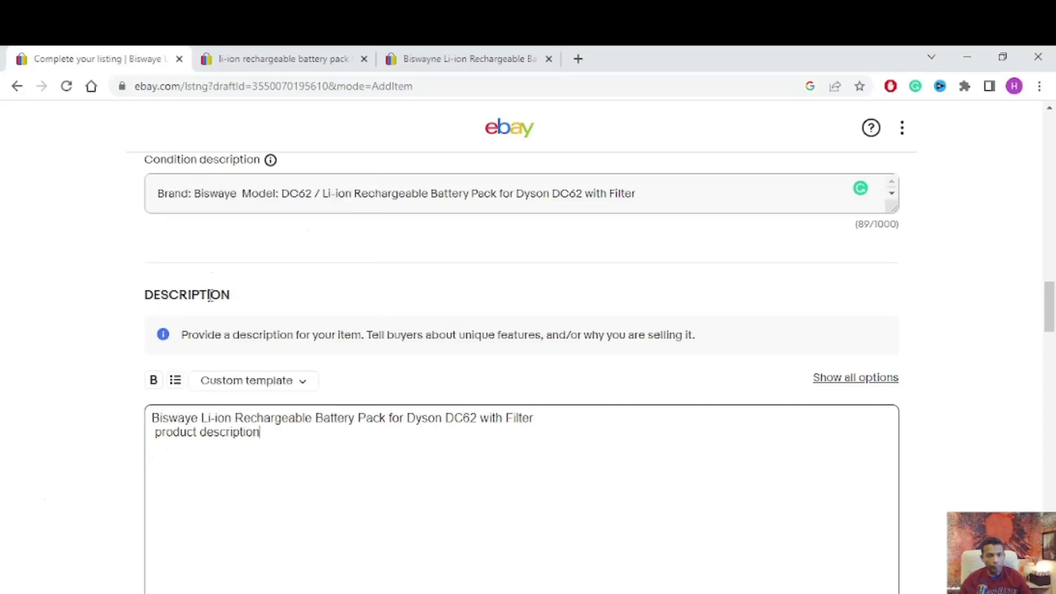
pyautogui.click(153, 434)
pyautogui.press('BackSpace')
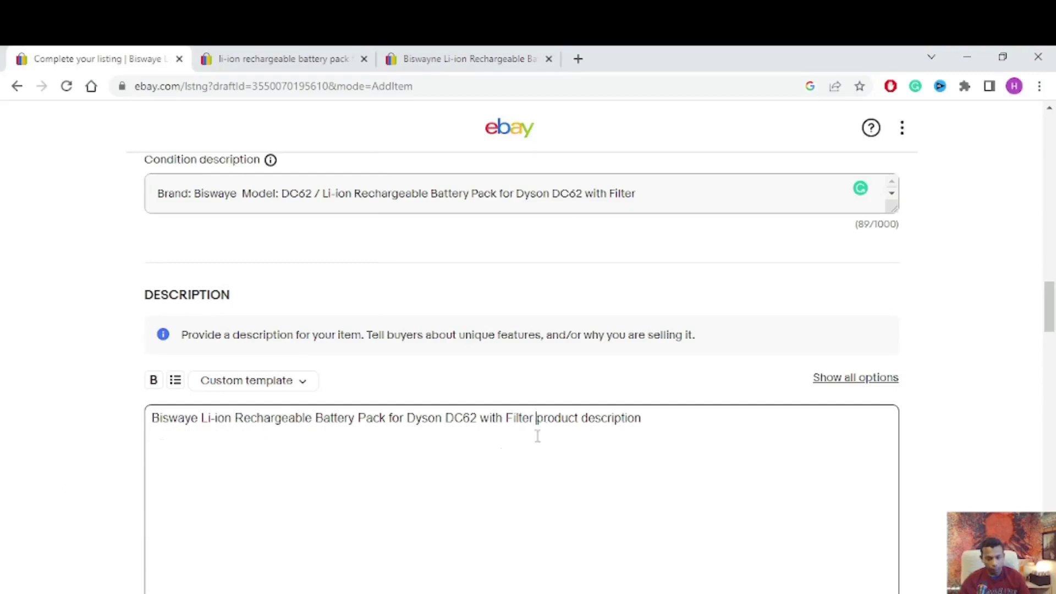
pyautogui.press('Return')
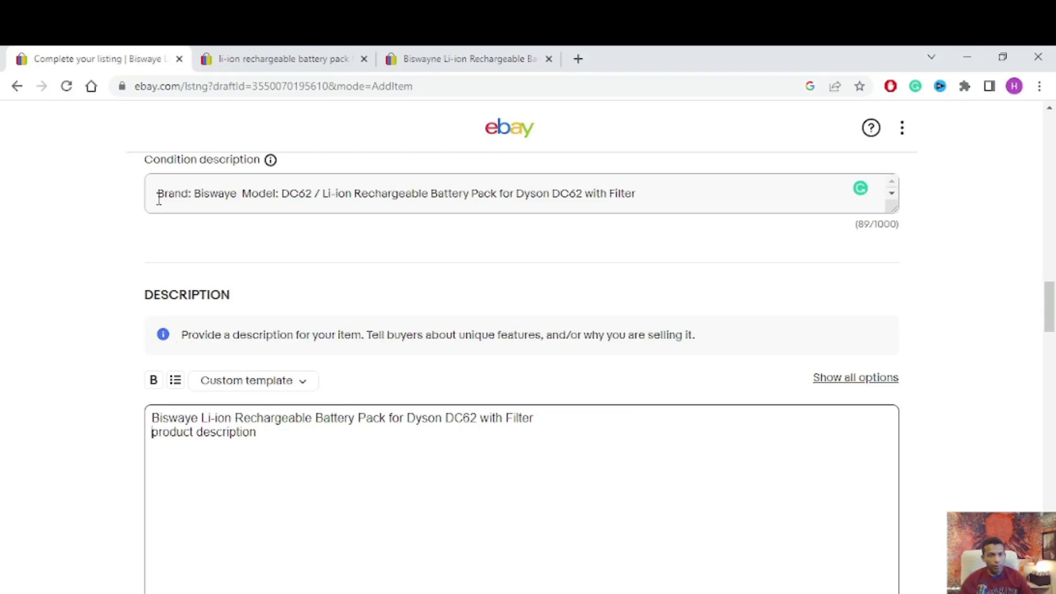
# - Copy the whole condition description text onto a new line below "product description" in the description
pyautogui.moveTo(159, 199); pyautogui.dragTo(650, 199)
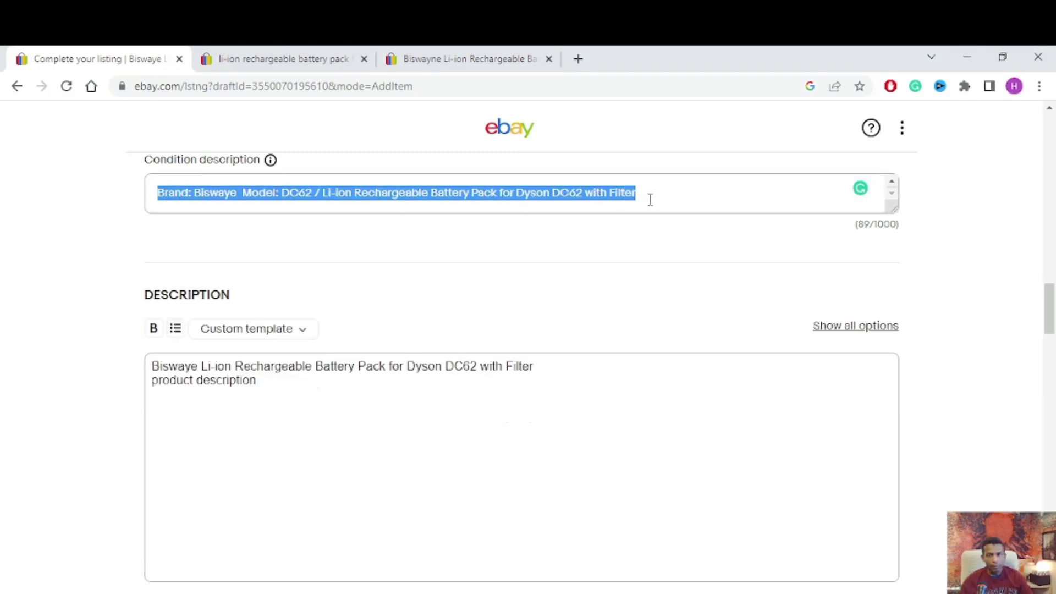
pyautogui.rightClick(615, 202)
pyautogui.click(656, 253)
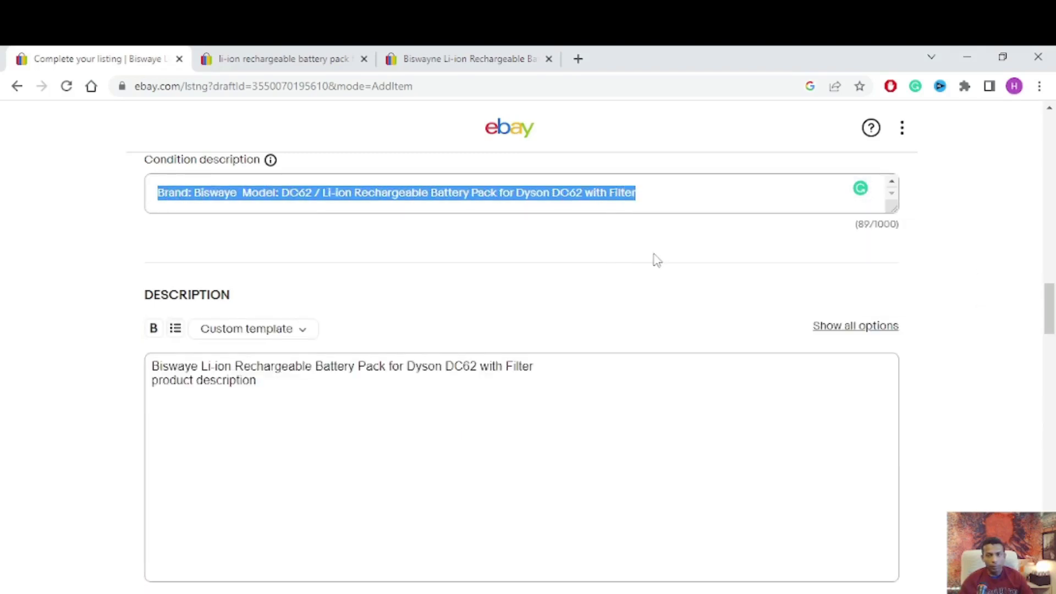
pyautogui.click(264, 389)
pyautogui.press('Return')
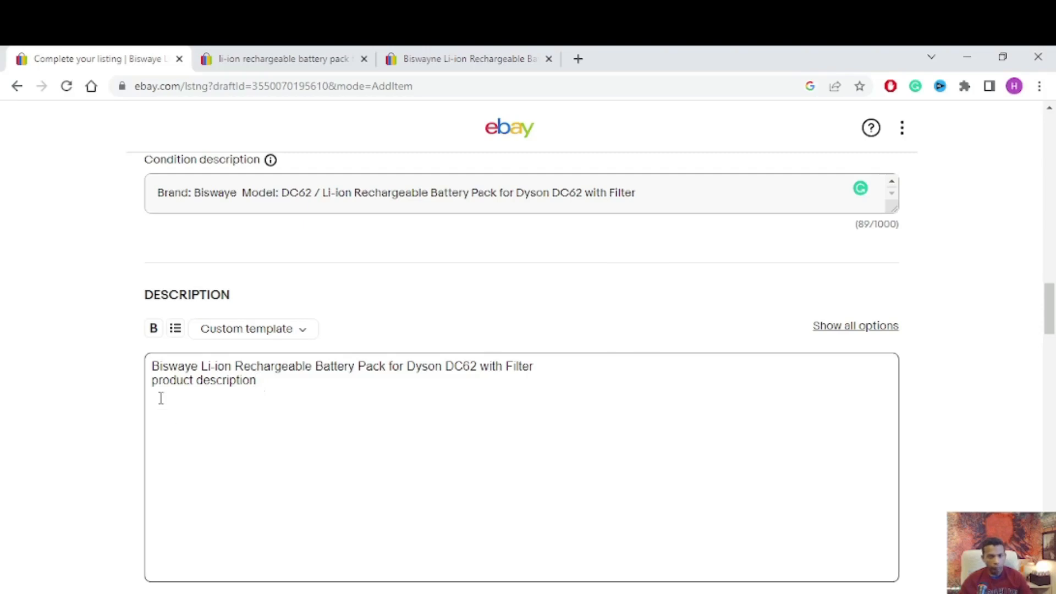
pyautogui.rightClick(162, 399)
pyautogui.click(231, 271)
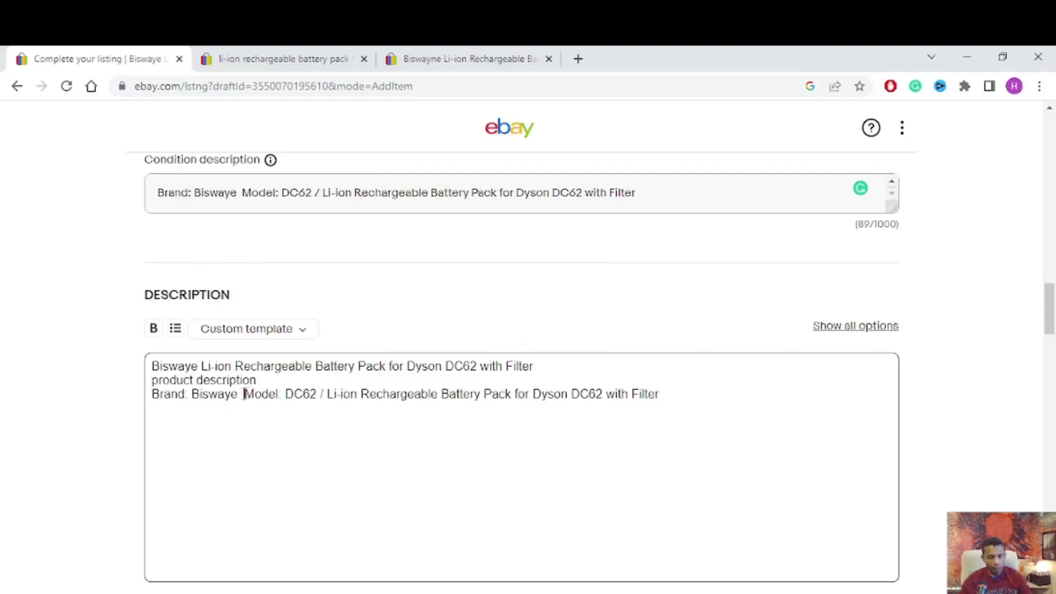
# - Split the copied description text into separate lines before "Model:" and before "Li-ion", removing the "/" separator
pyautogui.click(244, 393)
pyautogui.press('Return')
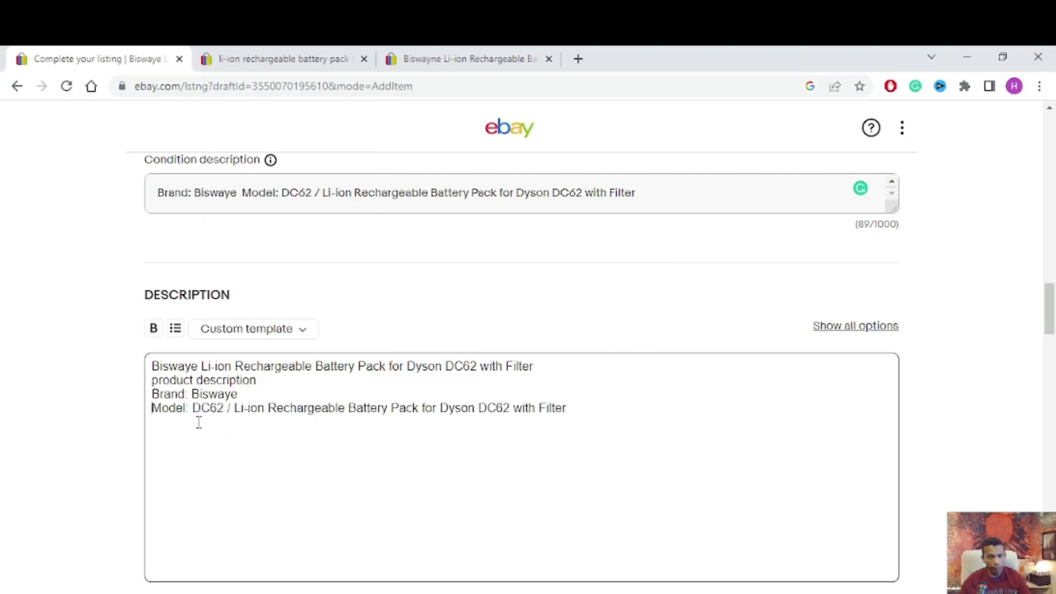
pyautogui.click(230, 408)
pyautogui.press('BackSpace')
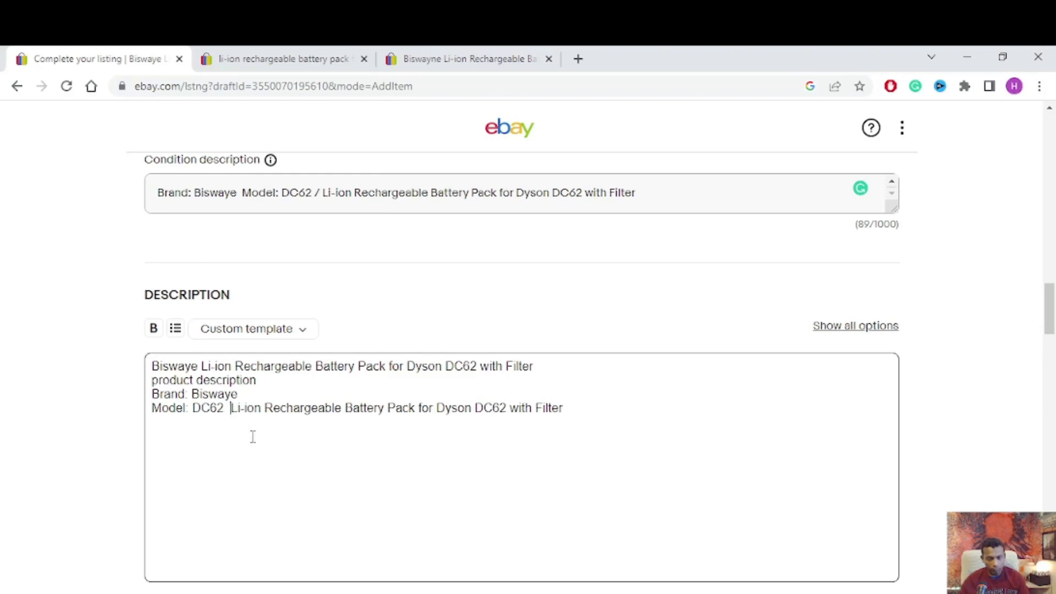
pyautogui.press('Return')
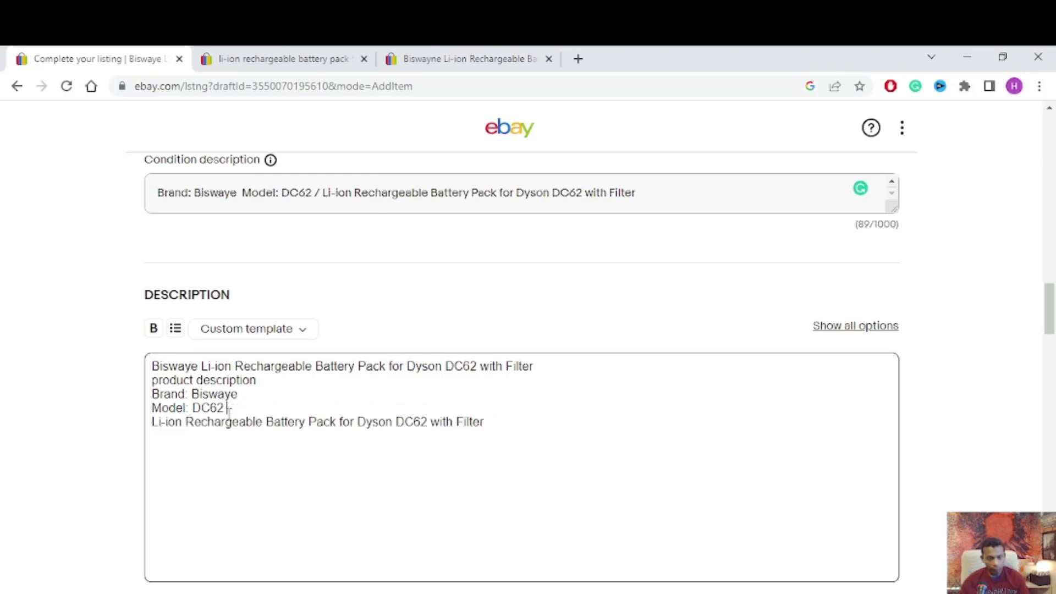
# - Add the line "Voltage: 21.6V" below the model line in the description
pyautogui.press('Return')
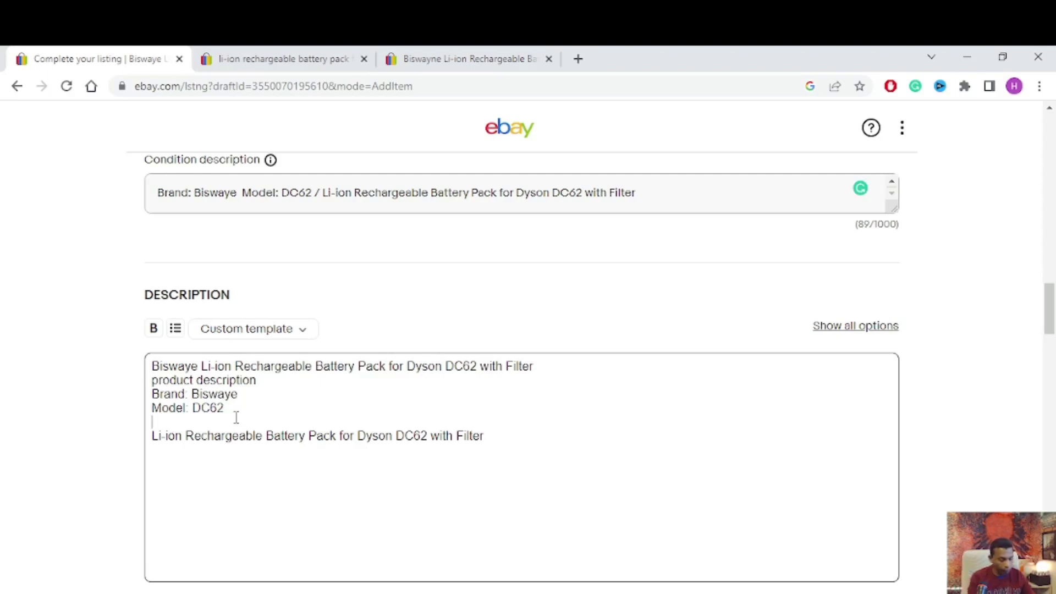
pyautogui.write('Volta')
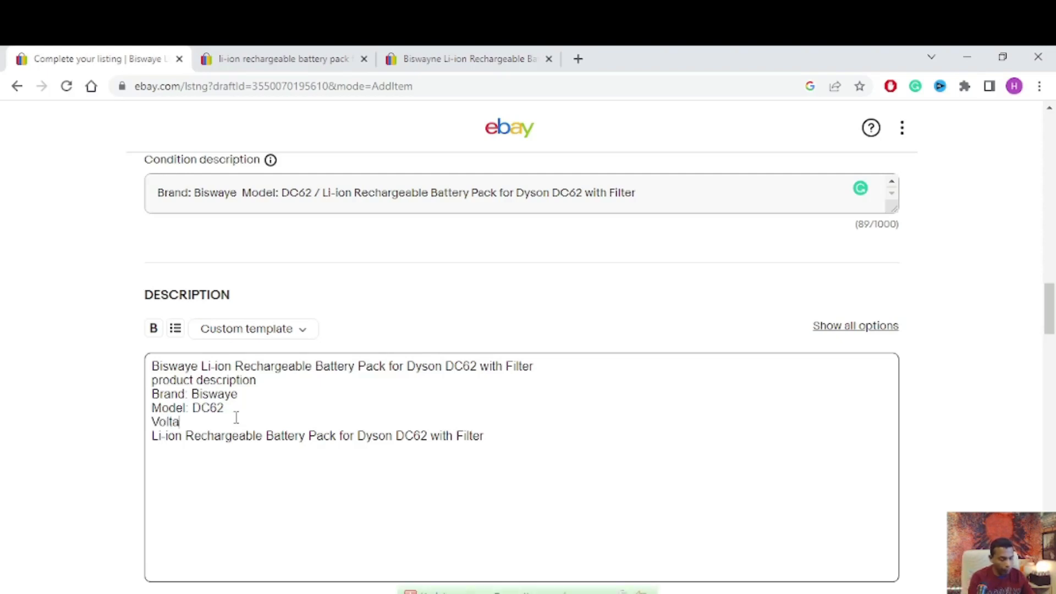
pyautogui.write('ge:')
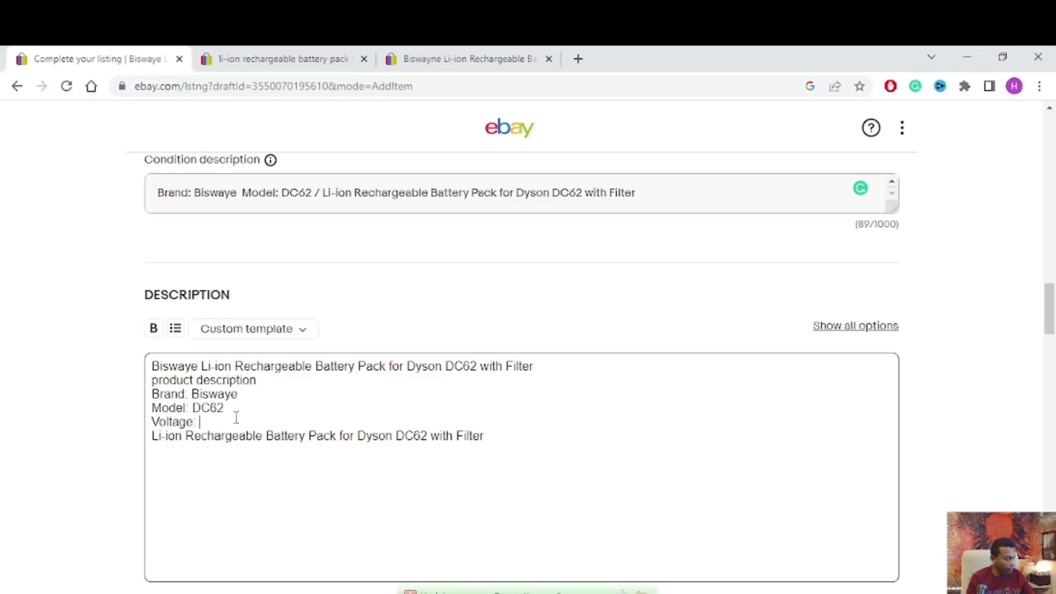
pyautogui.write(' 21.6')
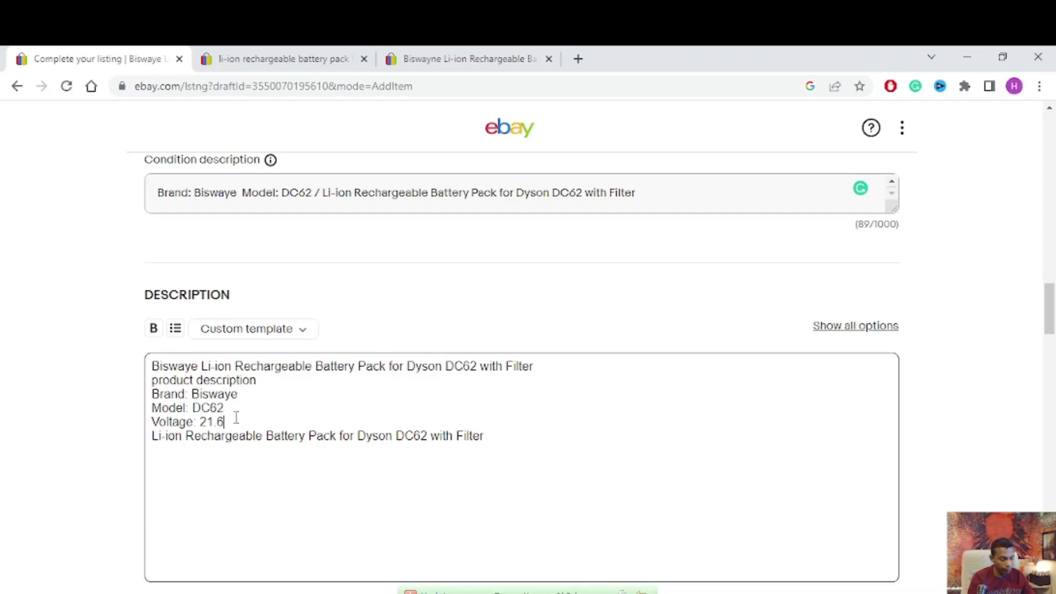
pyautogui.write('V')
# - Add the line "4500mAh 97.2Wh" below the voltage line in the description
pyautogui.press('Return')
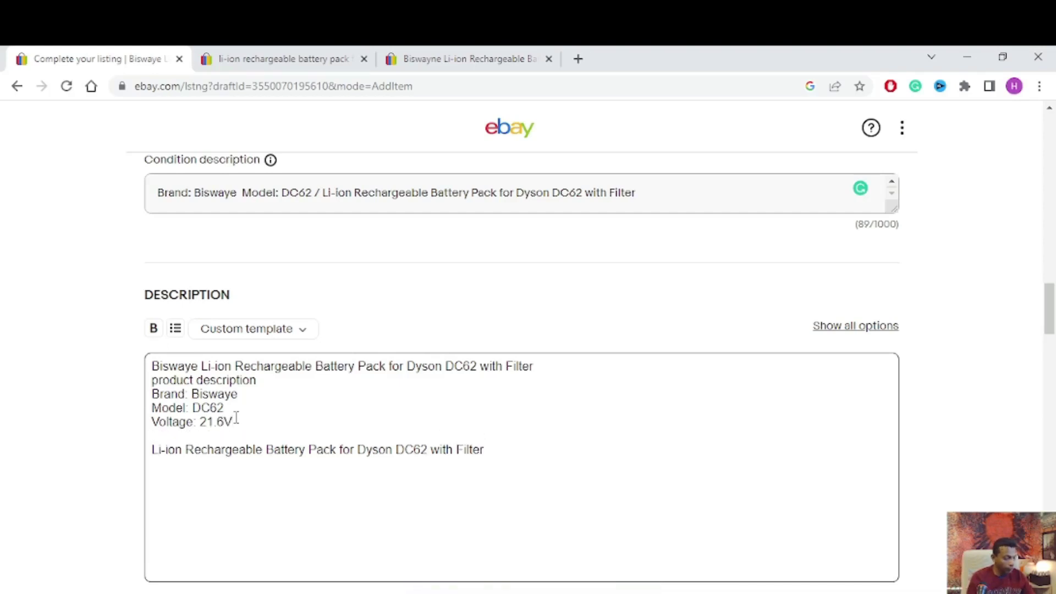
pyautogui.write('4500')
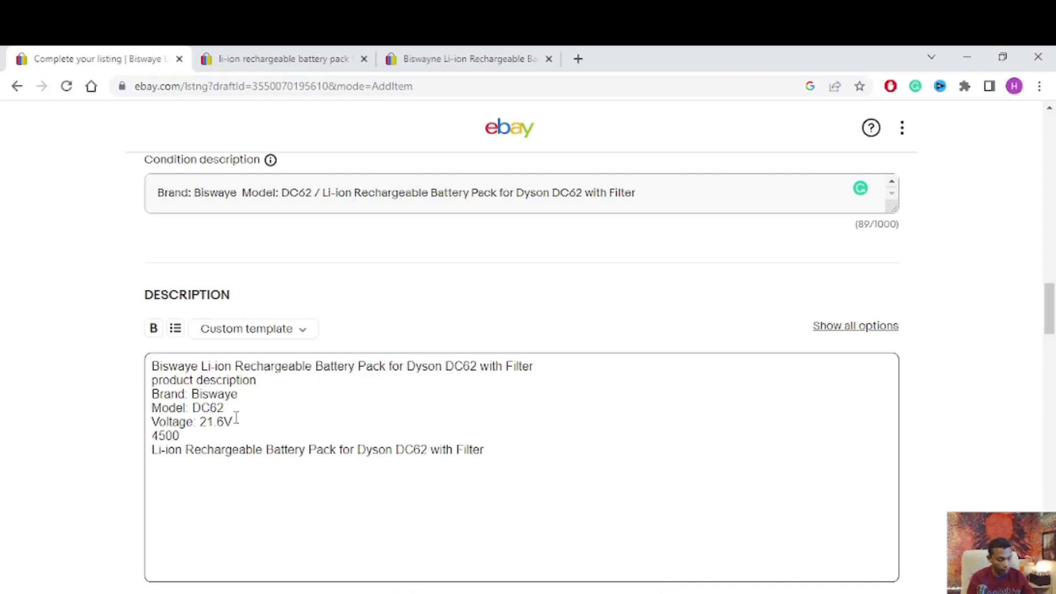
pyautogui.write('mAh')
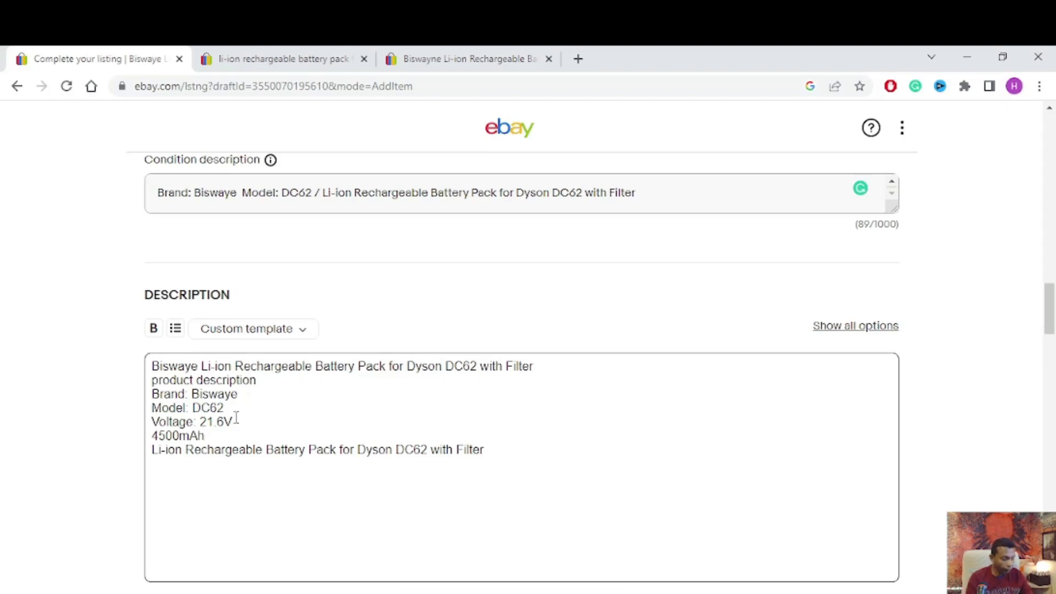
pyautogui.write('97.2')
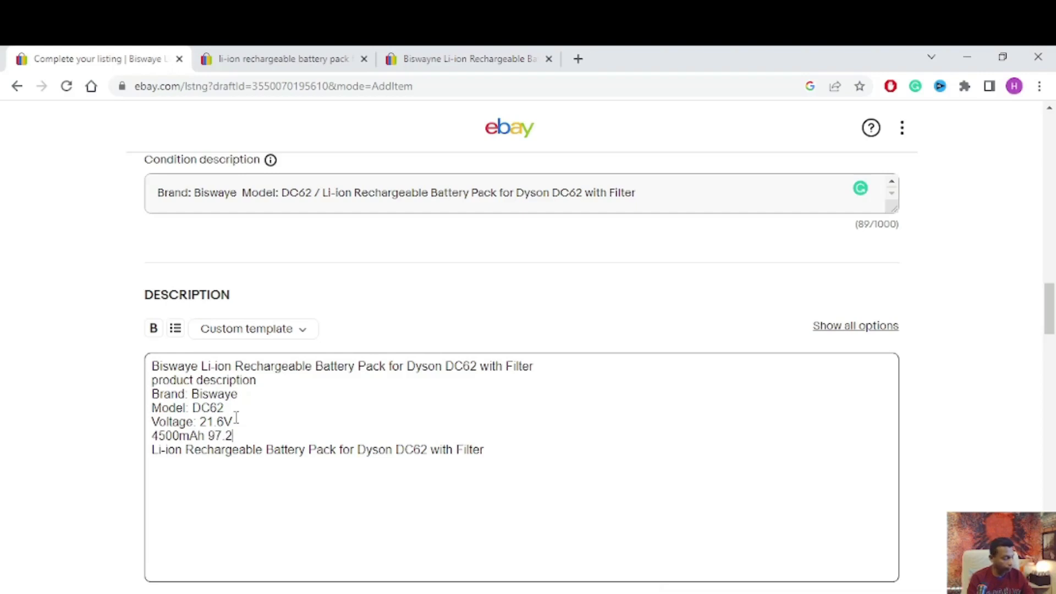
pyautogui.write('W')
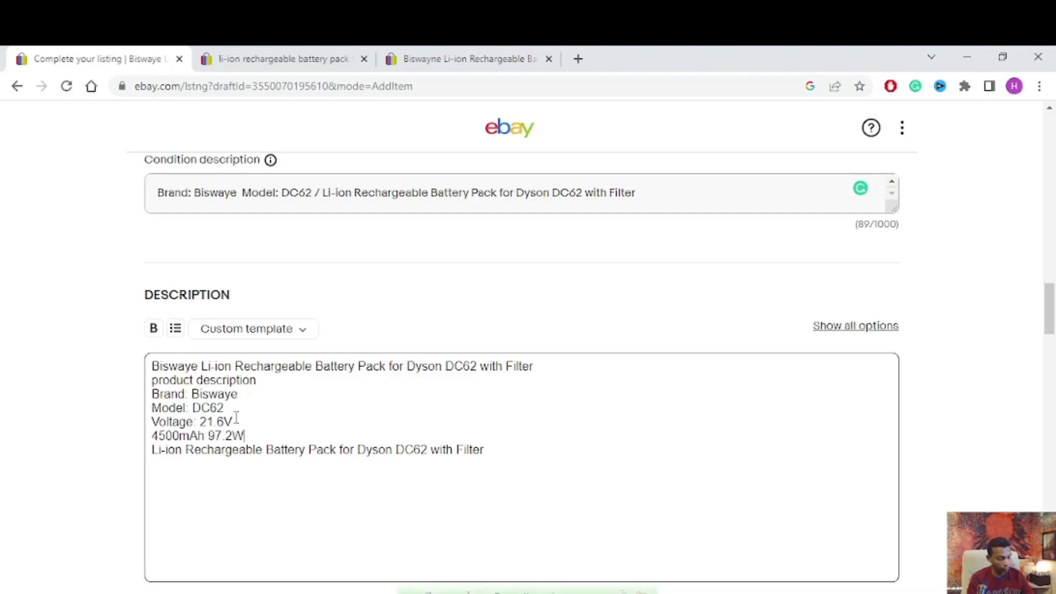
pyautogui.write('h')
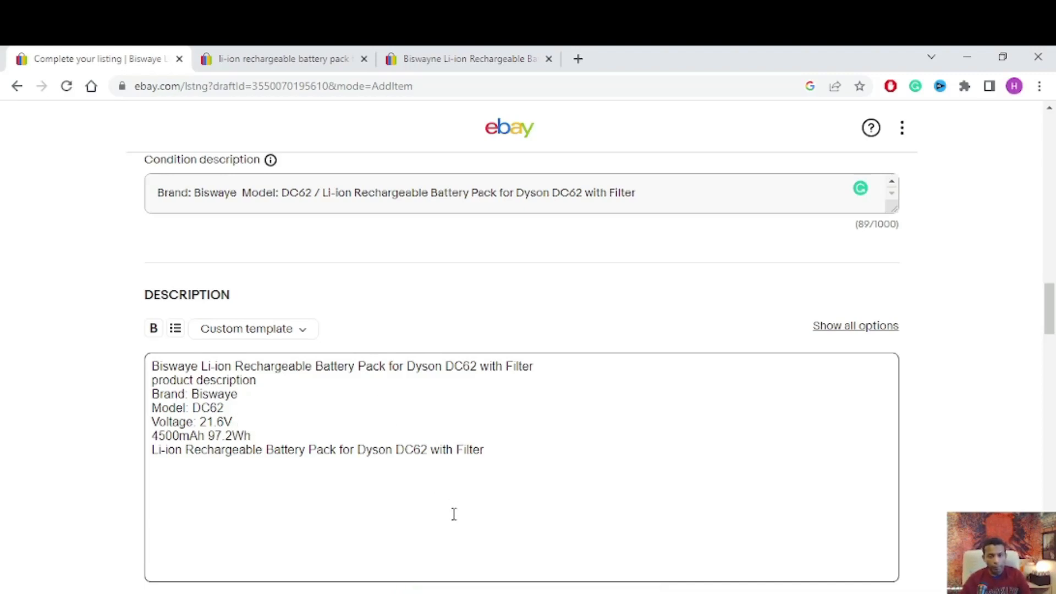
# - Enable the full formatting options for the description, and copy all the HTML from the MULTI TEMP NOT PAD file in Notepad
pyautogui.click(848, 328)
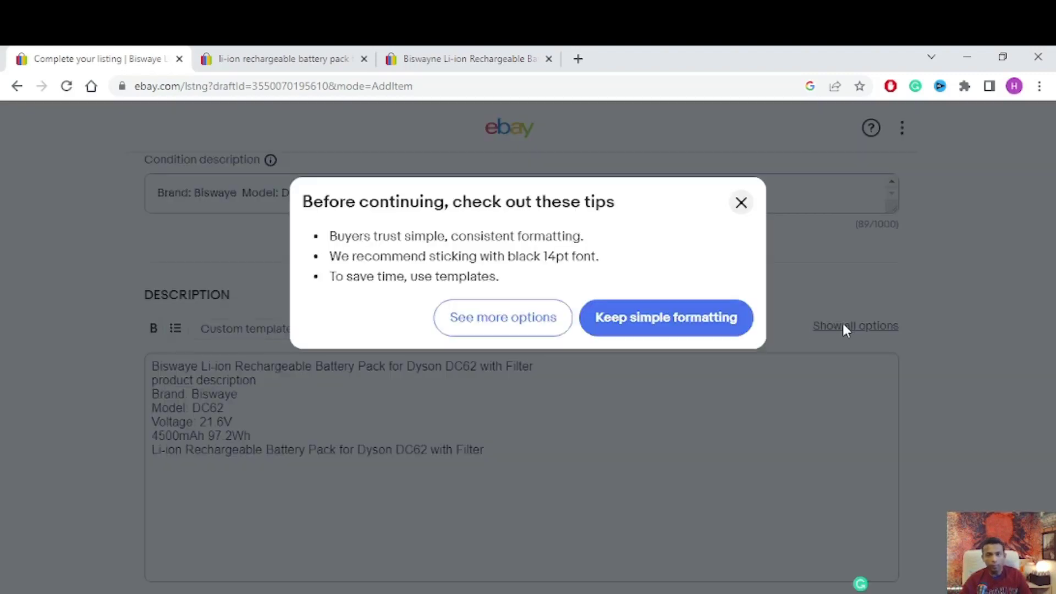
pyautogui.click(494, 322)
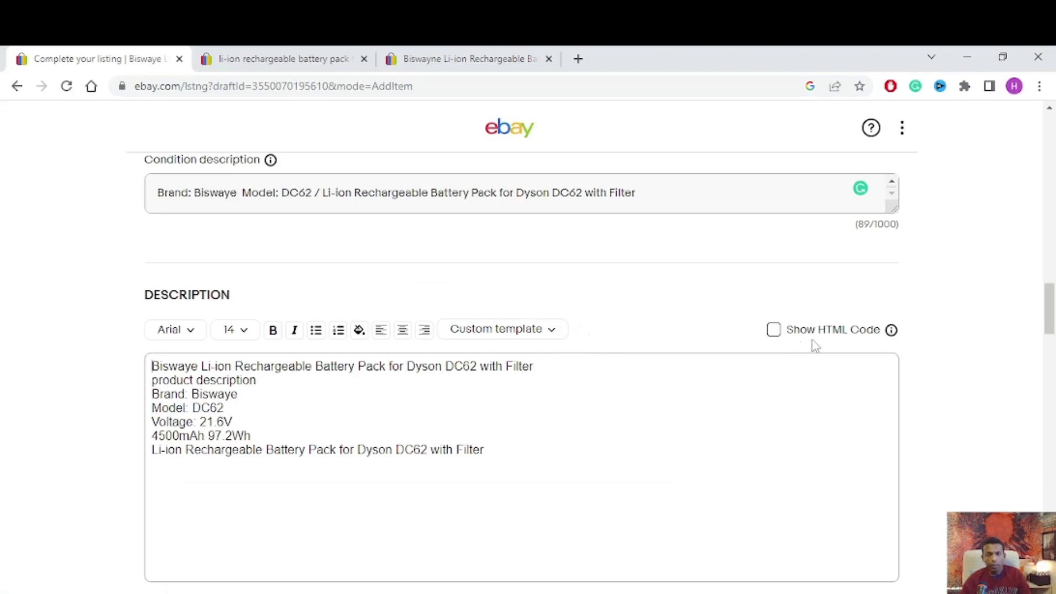
pyautogui.moveTo(425, 593)
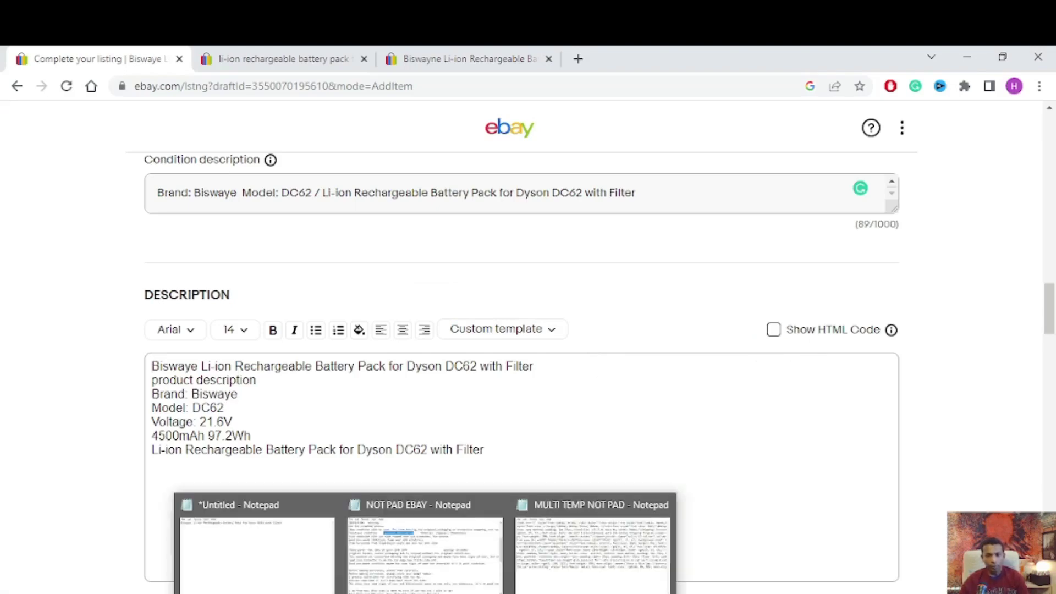
pyautogui.click(583, 563)
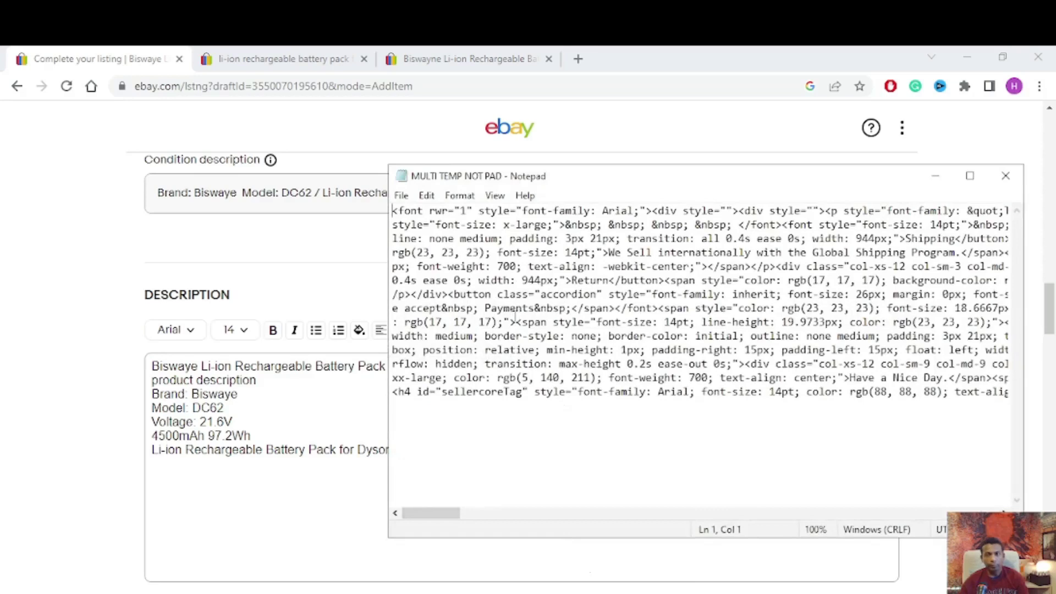
pyautogui.rightClick(687, 309)
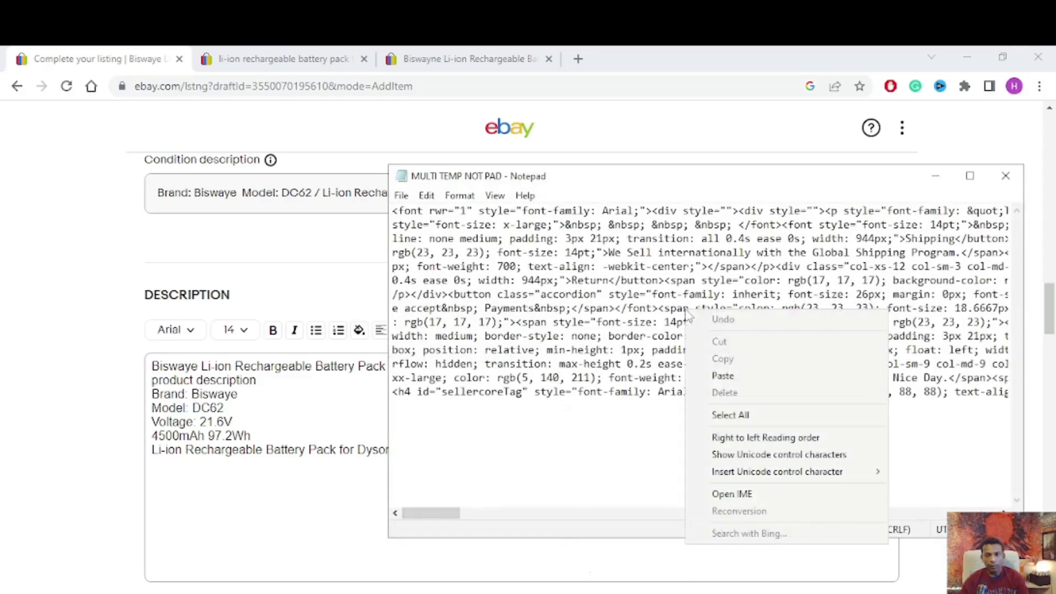
pyautogui.click(747, 413)
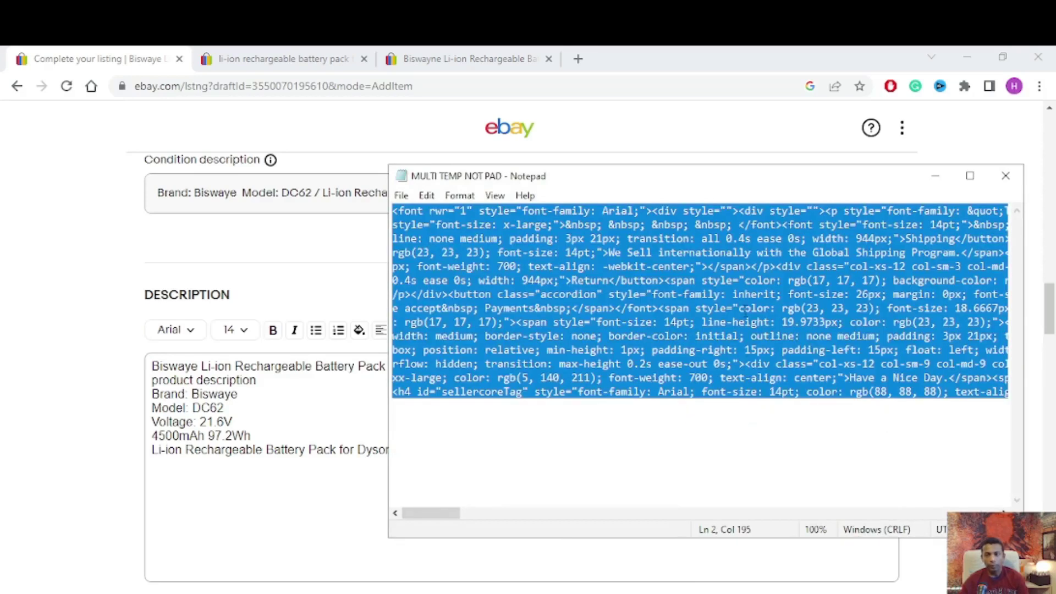
pyautogui.rightClick(743, 308)
pyautogui.click(762, 358)
pyautogui.click(930, 181)
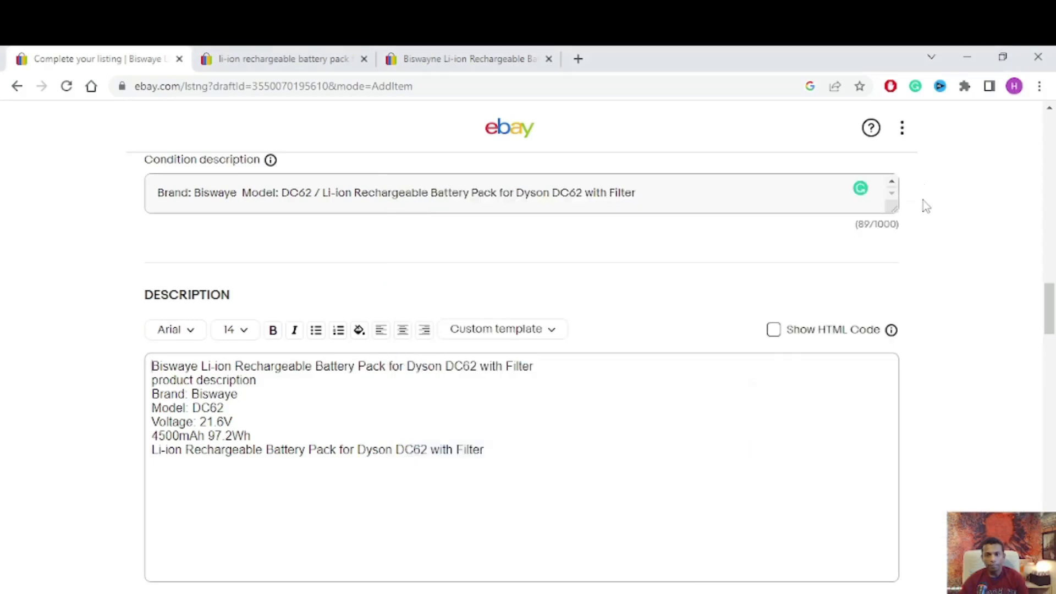
# - Paste the copied template as plain text below the existing description in HTML code view, and return to the formatted view
pyautogui.click(773, 332)
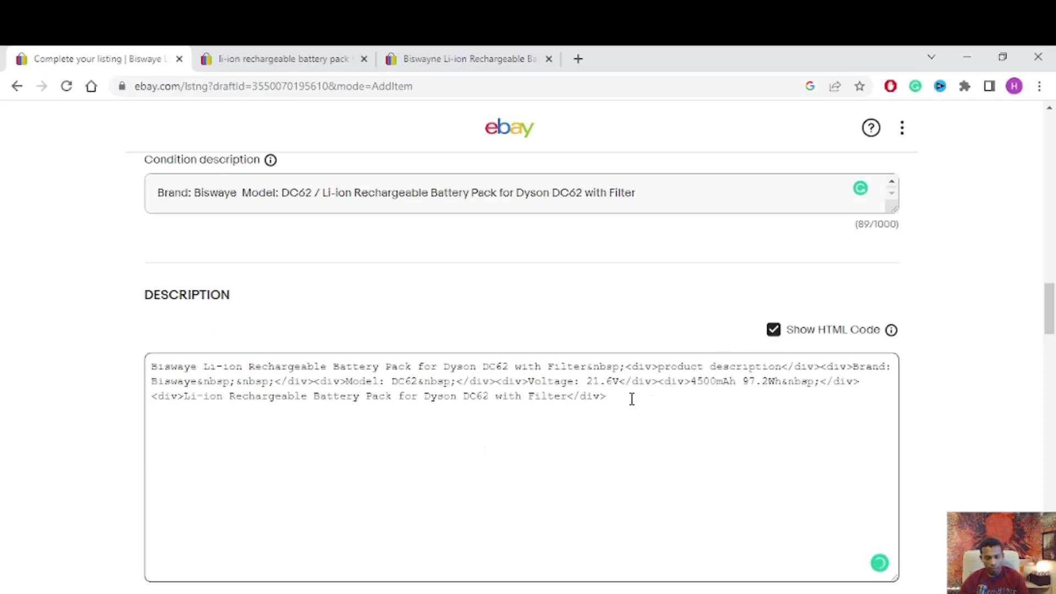
pyautogui.rightClick(213, 419)
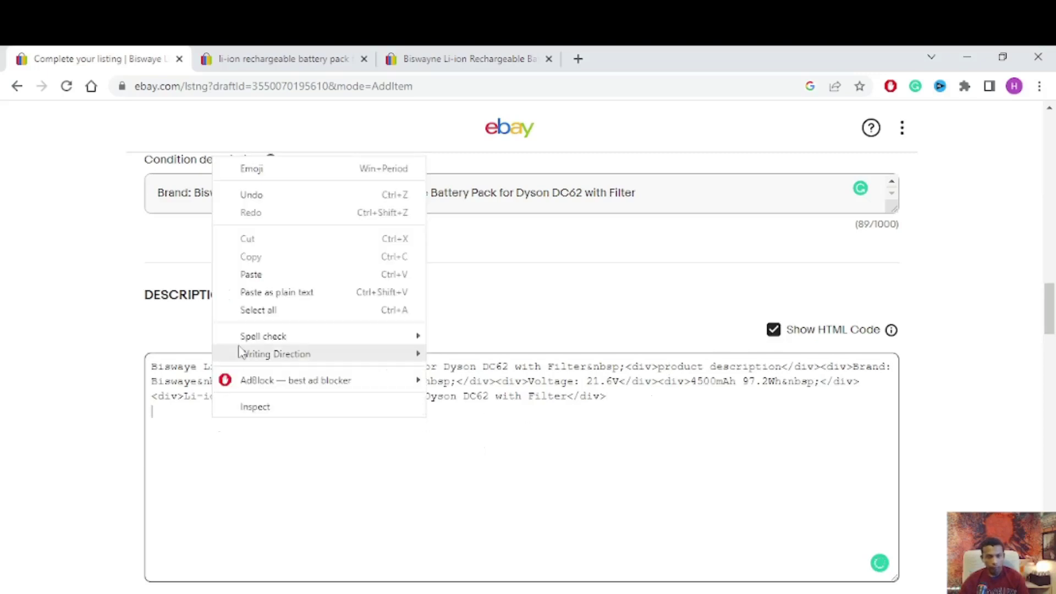
pyautogui.click(260, 290)
pyautogui.click(773, 330)
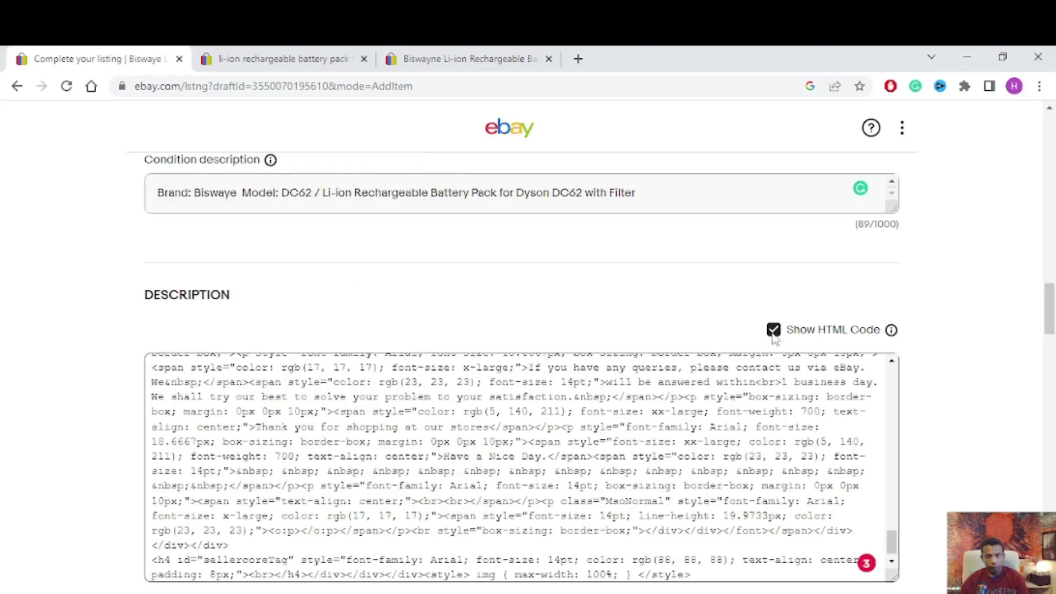
# - Delete the "Welcome to eBay stores." line, the store links line and the spare blank line above the Shipping banner
pyautogui.moveTo(153, 477); pyautogui.dragTo(485, 506)
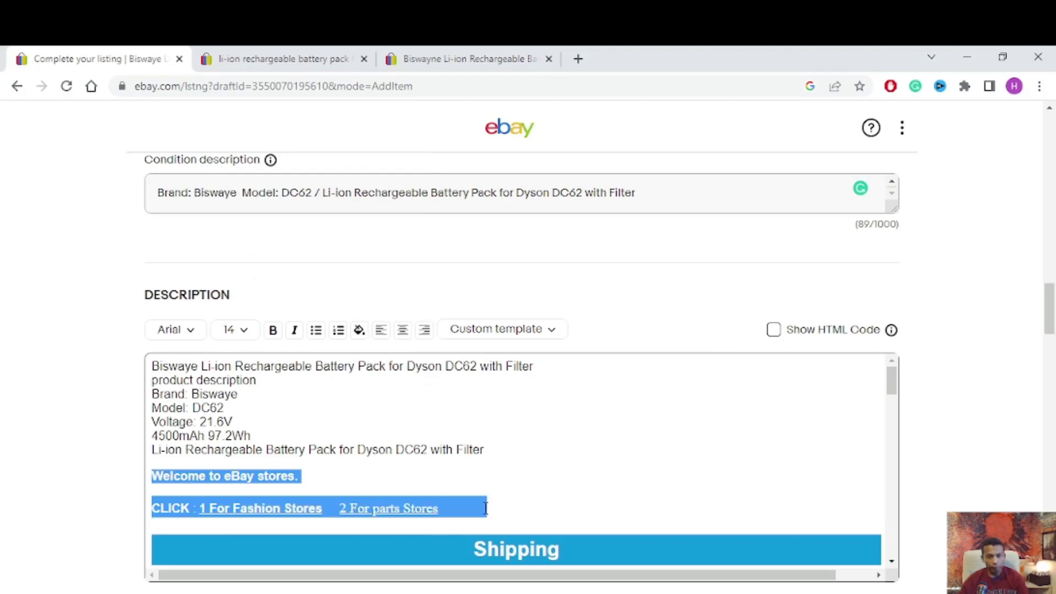
pyautogui.press('BackSpace')
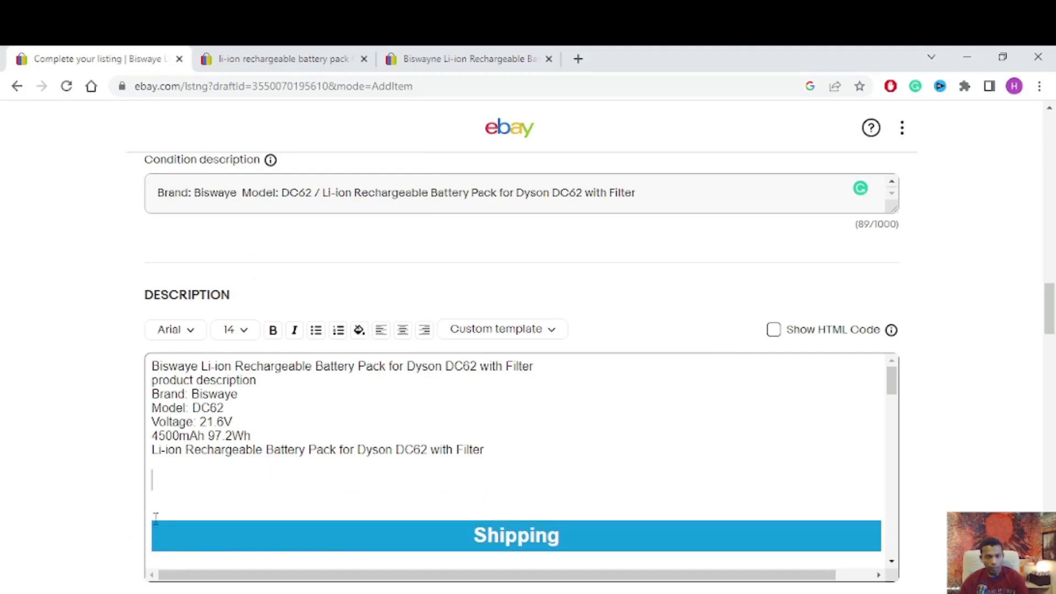
pyautogui.click(156, 511)
pyautogui.press('BackSpace')
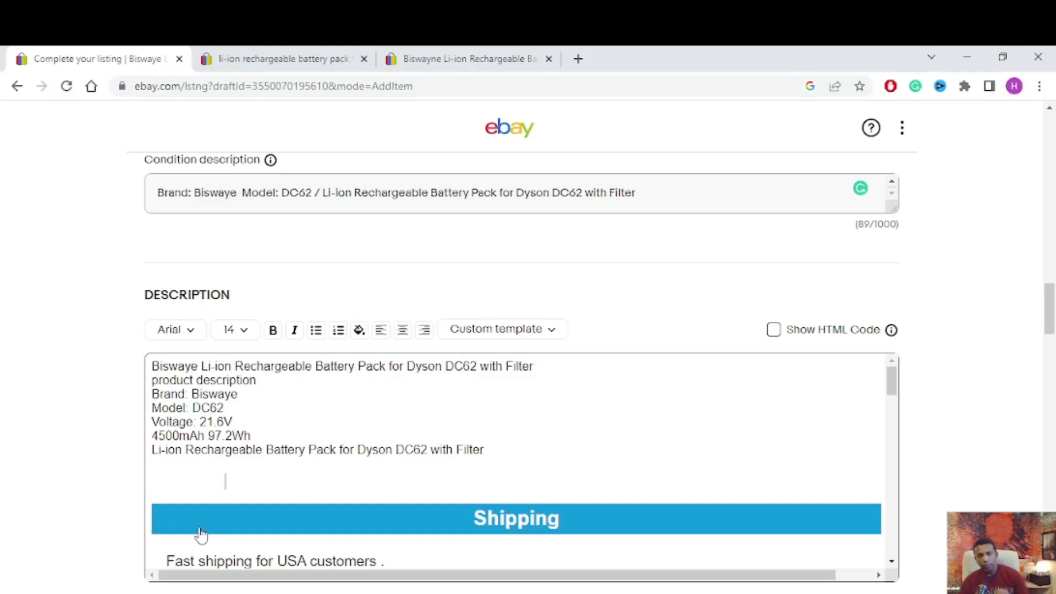
# - Review the description template's Shipping, Return, payment, Feedback and Contact Us sections, and check the product text above them
pyautogui.scroll(-1, 498, 465)
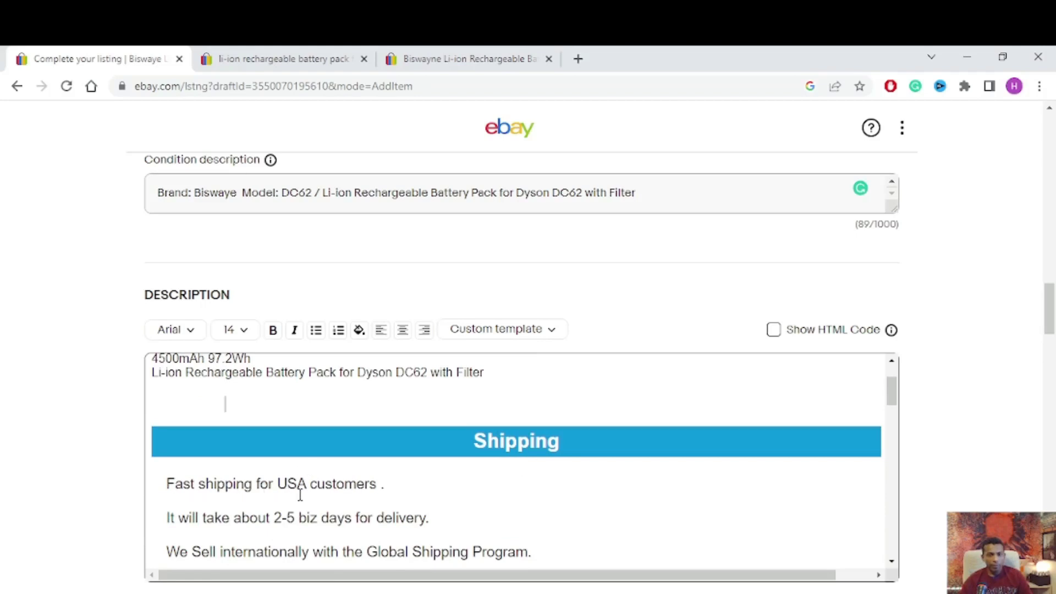
pyautogui.scroll(-2, 432, 498)
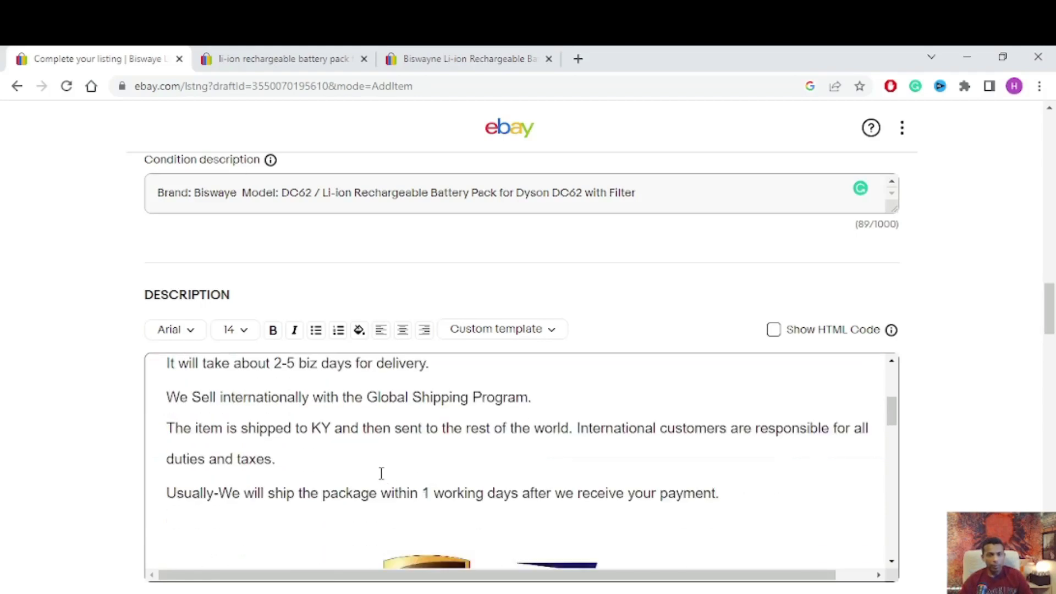
pyautogui.scroll(-3, 382, 473)
pyautogui.scroll(1, 419, 465)
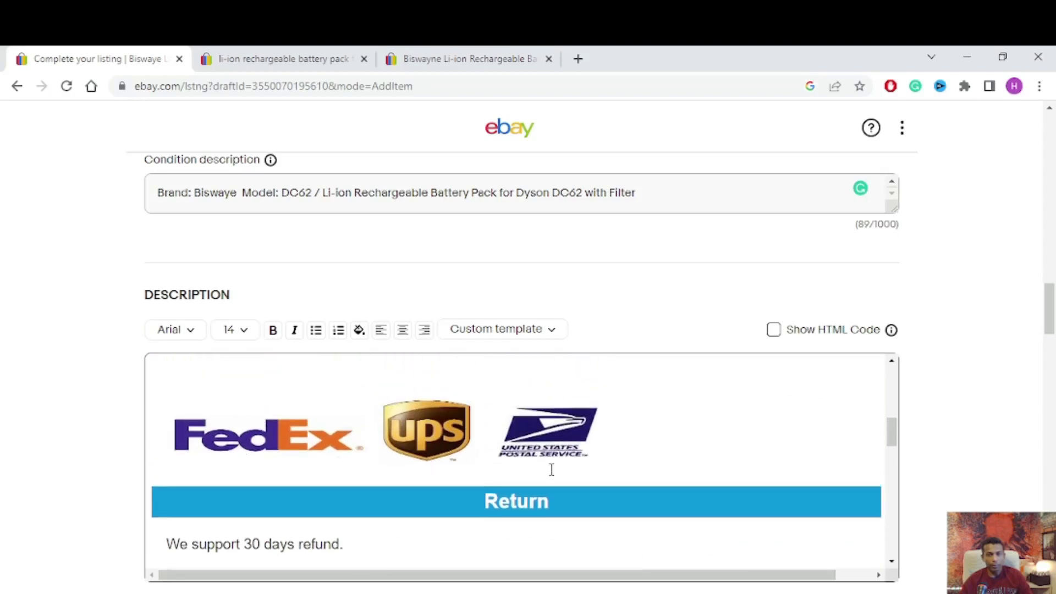
pyautogui.scroll(-1, 552, 473)
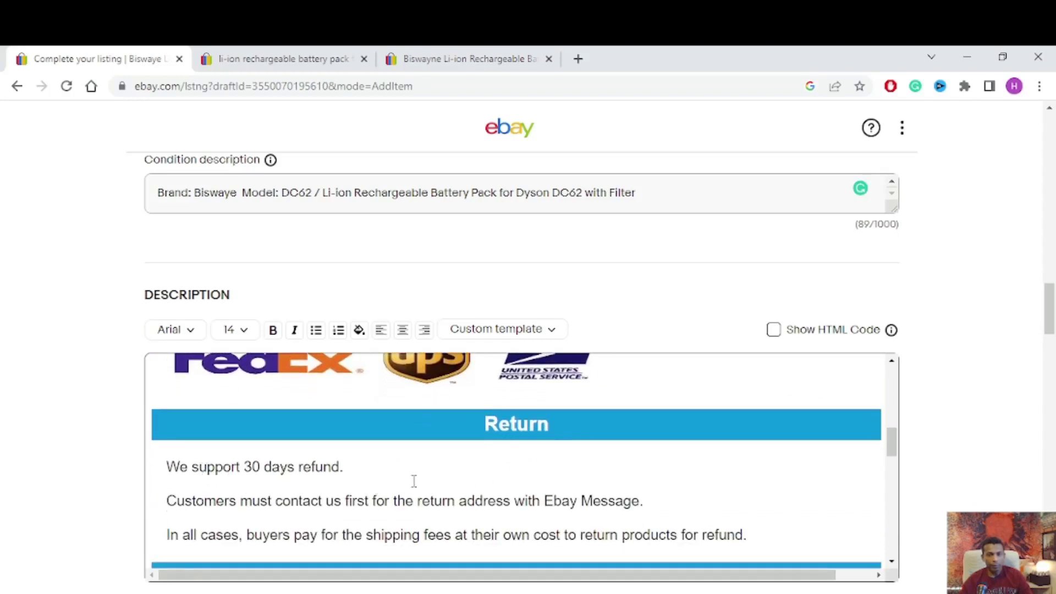
pyautogui.scroll(-4, 414, 481)
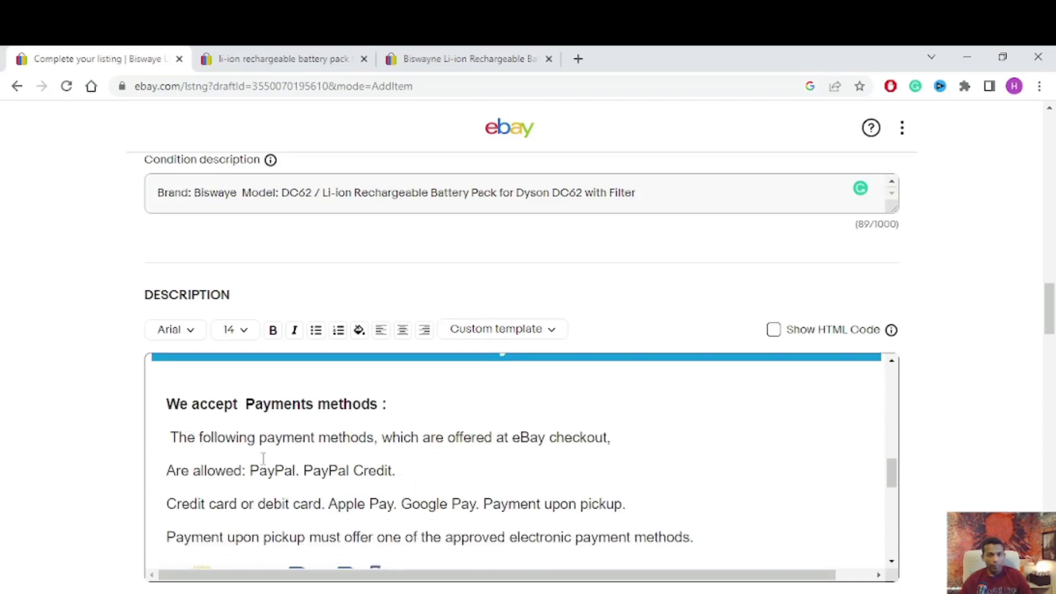
pyautogui.scroll(-5, 348, 497)
pyautogui.scroll(5, 348, 502)
pyautogui.scroll(-3, 354, 505)
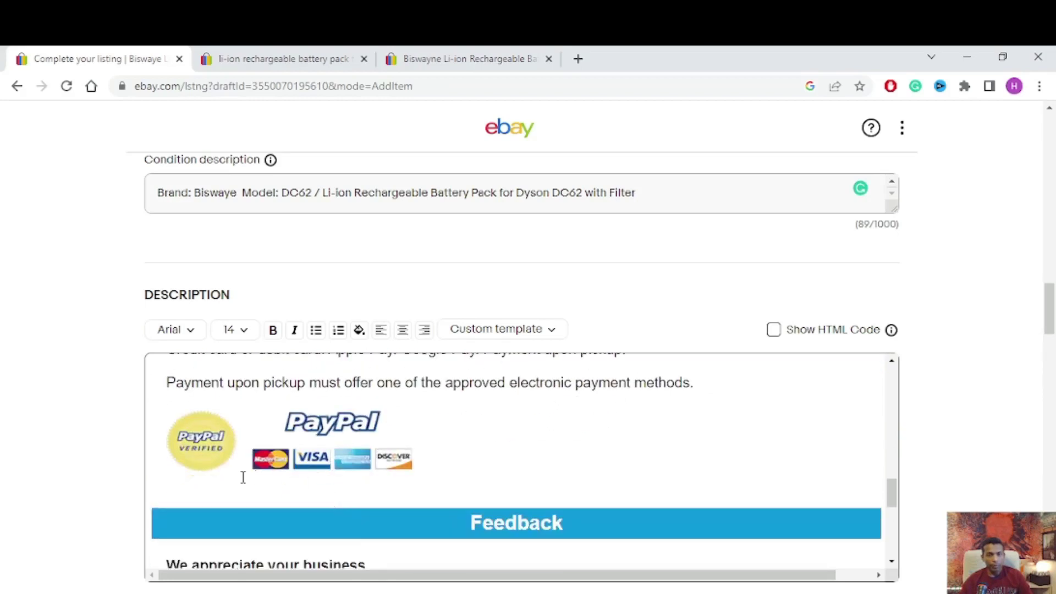
pyautogui.scroll(-3, 505, 483)
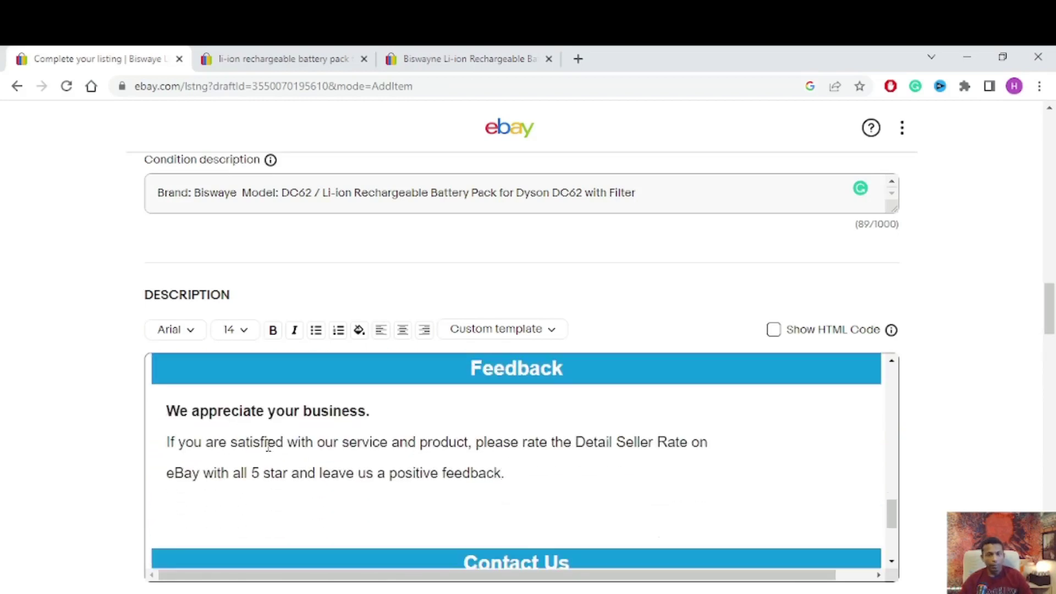
pyautogui.scroll(-4, 499, 503)
pyautogui.scroll(6, 500, 504)
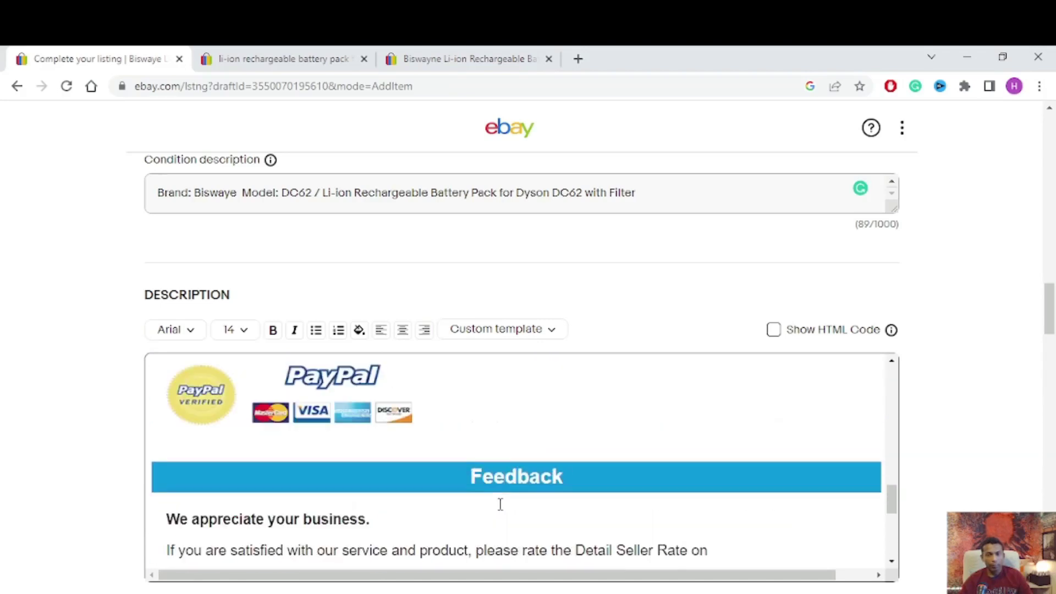
pyautogui.scroll(12, 500, 504)
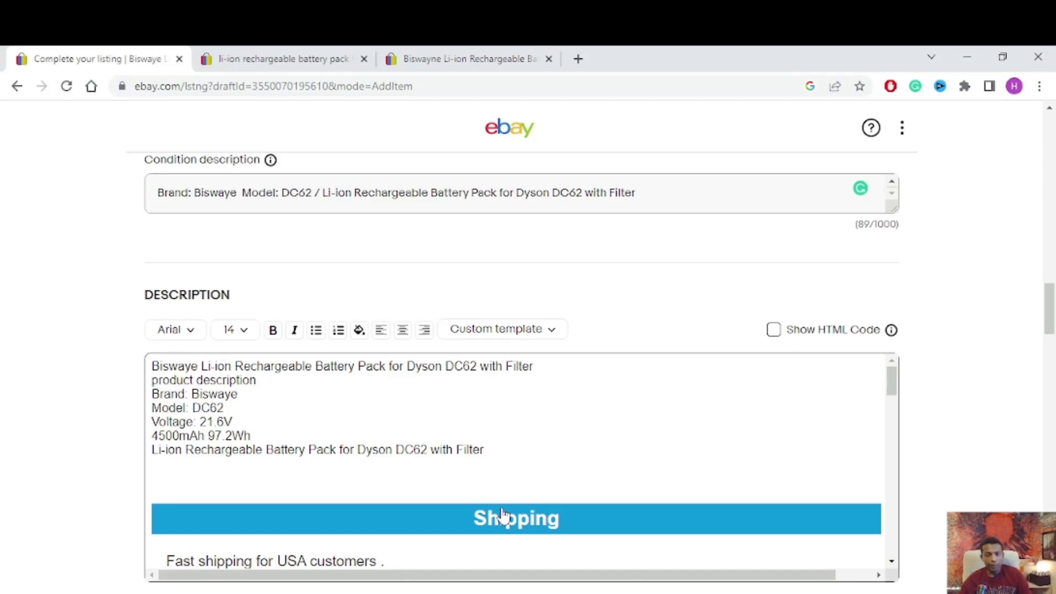
pyautogui.scroll(4, 512, 497)
pyautogui.scroll(-3, 513, 502)
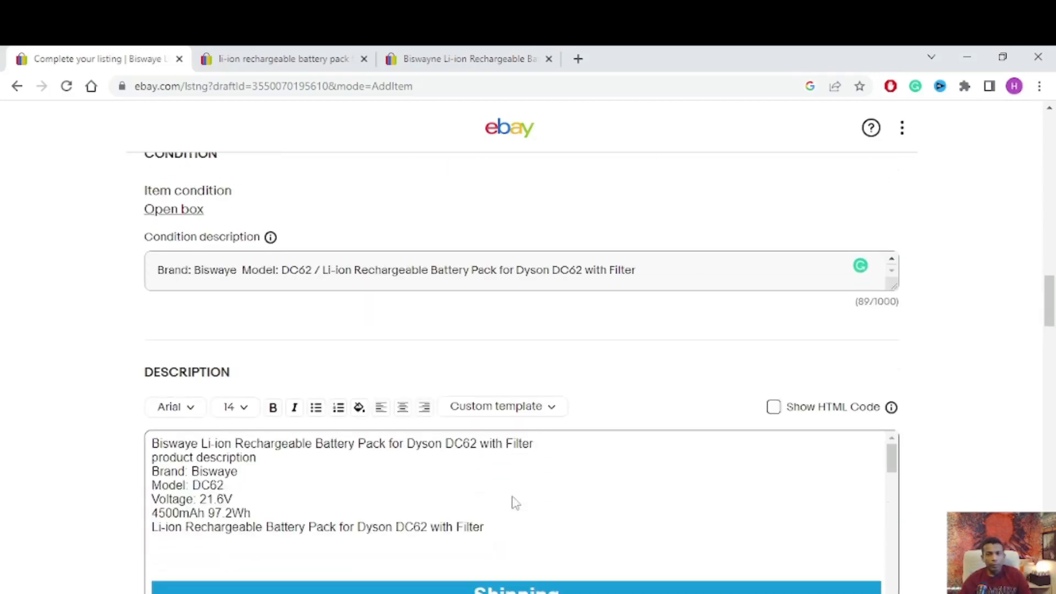
pyautogui.scroll(-5, 102, 437)
pyautogui.scroll(4, 102, 438)
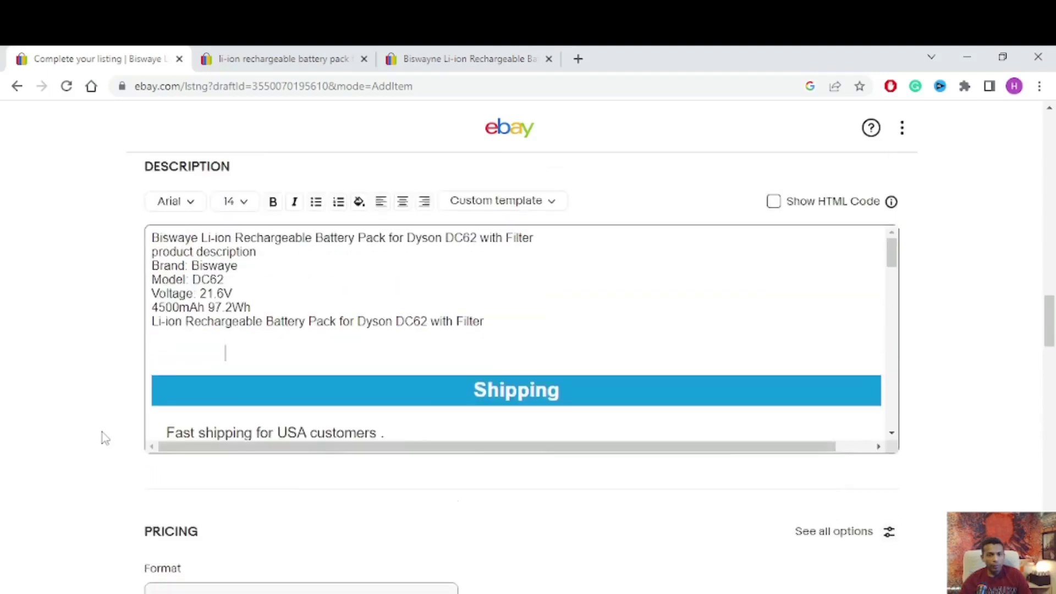
# - Set the Buy It Now price to $18.99 in the pricing section
pyautogui.scroll(-9, 118, 426)
pyautogui.scroll(2, 137, 458)
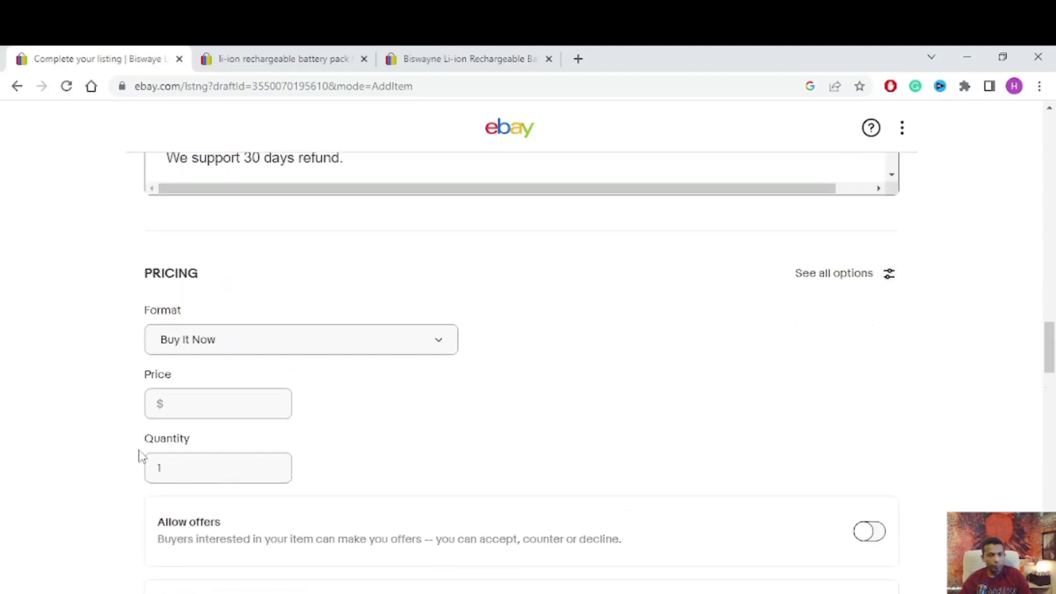
pyautogui.click(216, 405)
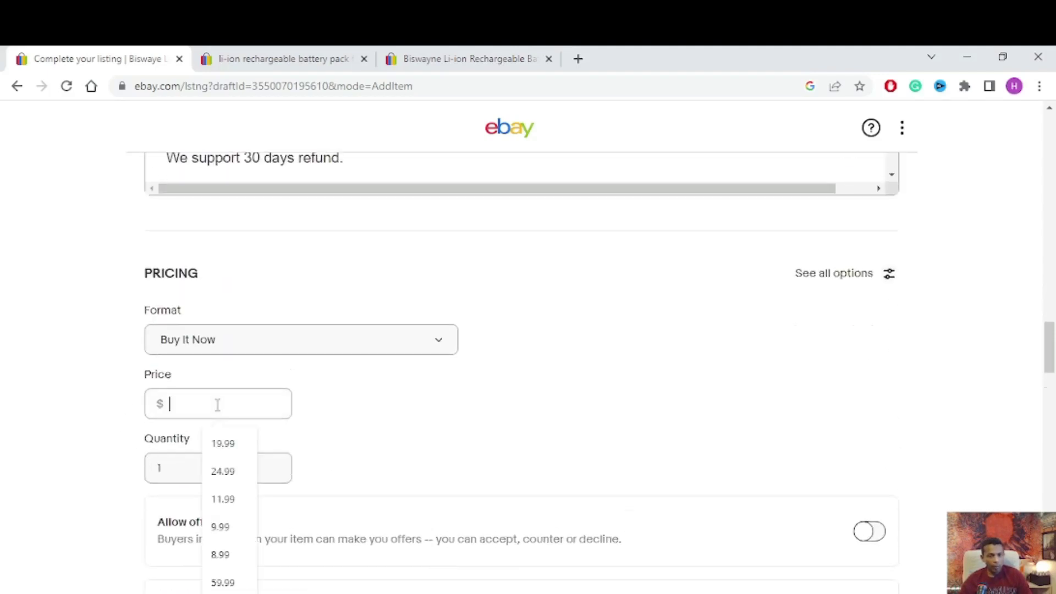
pyautogui.click(222, 449)
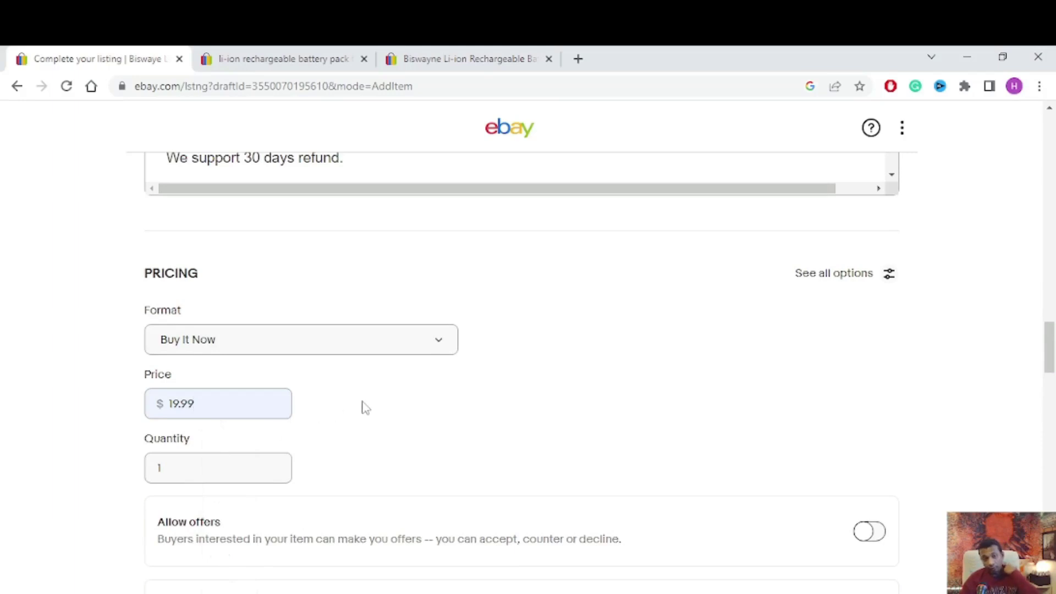
pyautogui.click(179, 412)
pyautogui.press('BackSpace')
pyautogui.write('8')
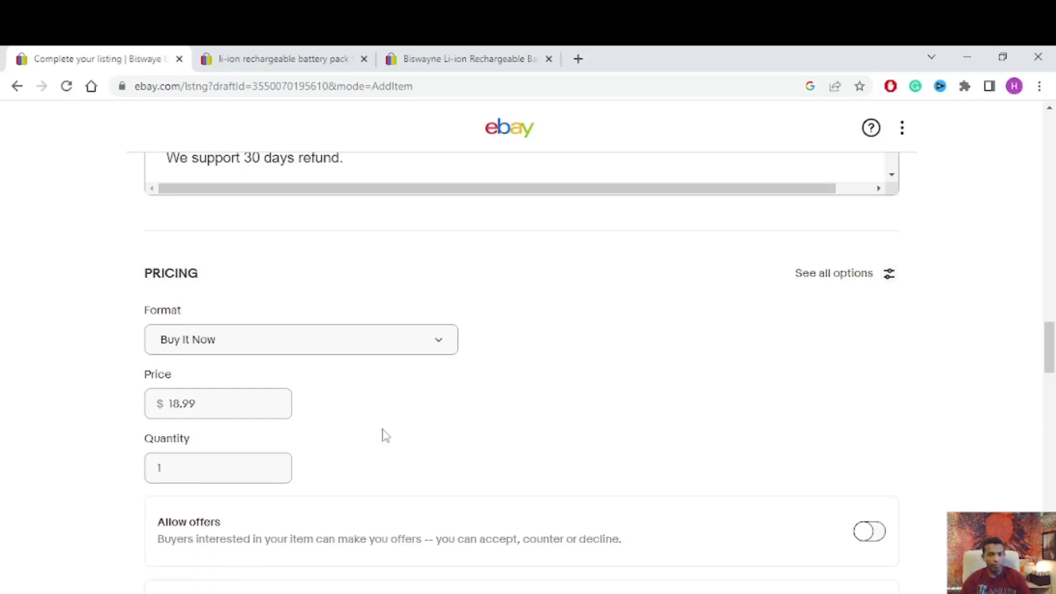
# - Set the package weight to 2 lbs in the shipping section
pyautogui.scroll(-9, 391, 429)
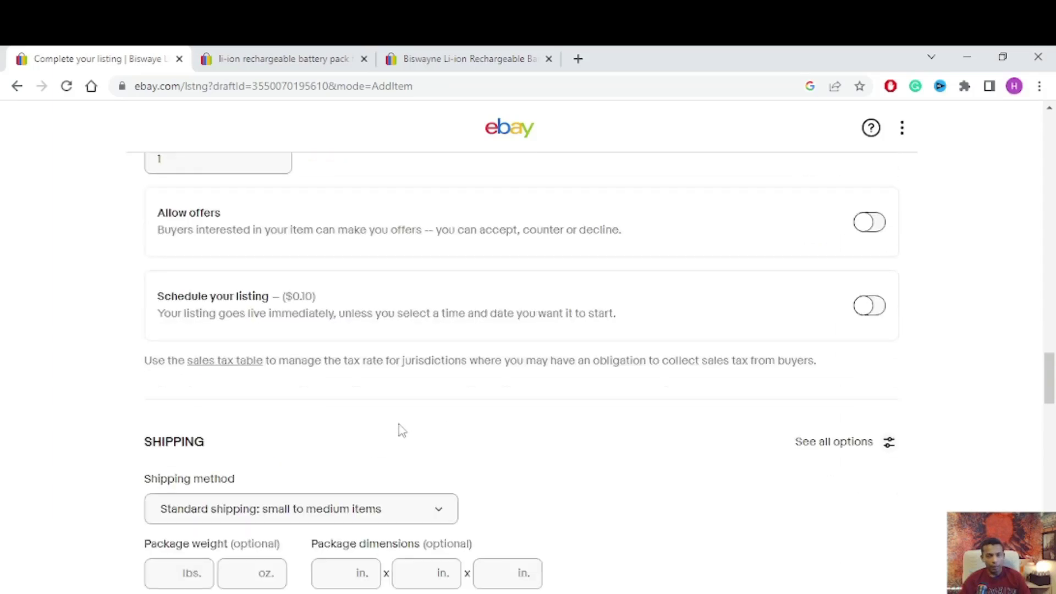
pyautogui.moveTo(295, 550)
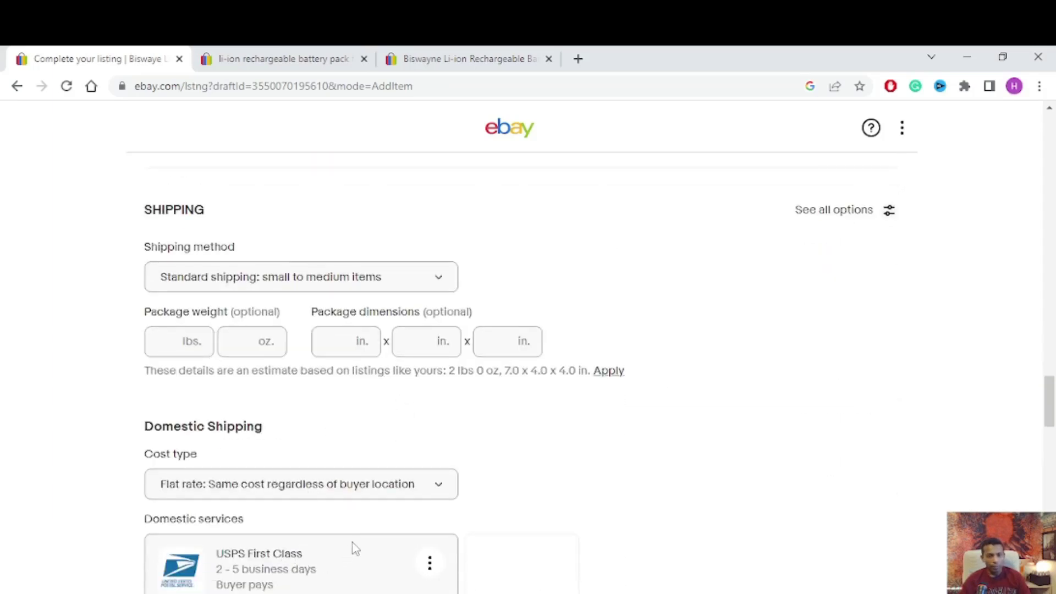
pyautogui.scroll(2, 270, 348)
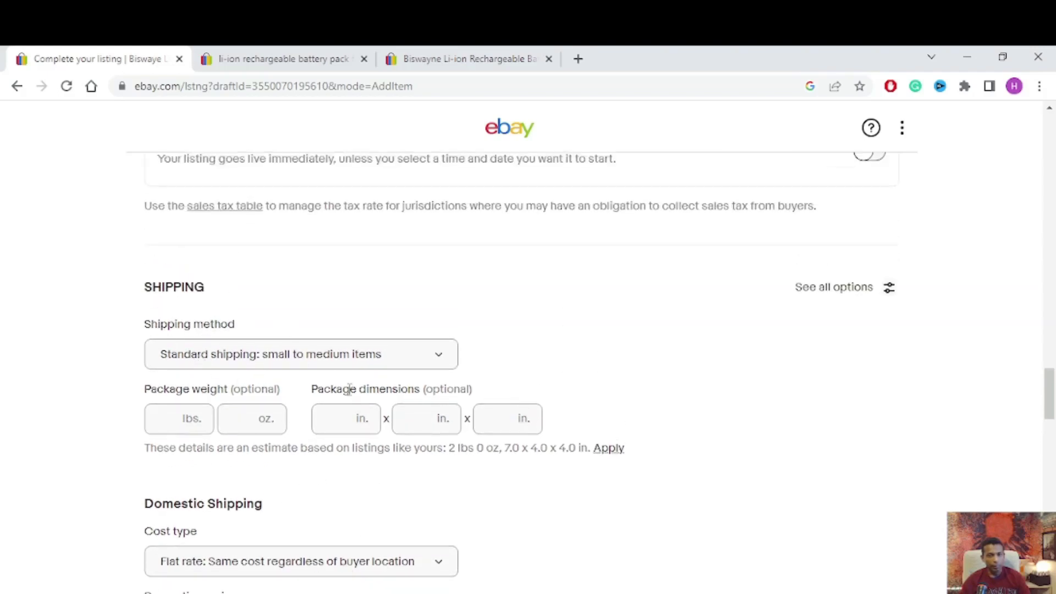
pyautogui.scroll(-2, 357, 454)
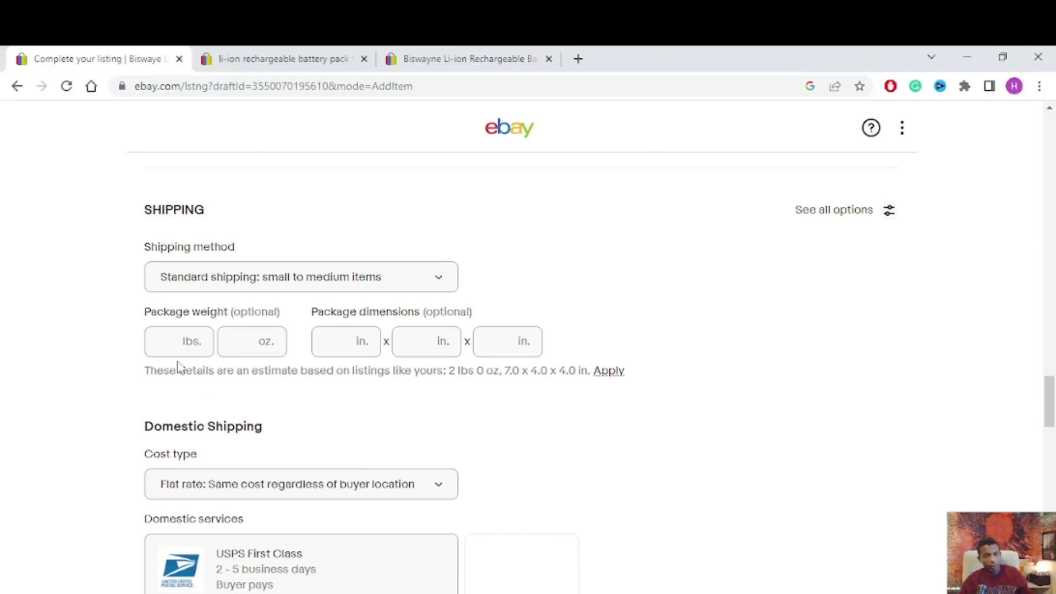
pyautogui.click(170, 343)
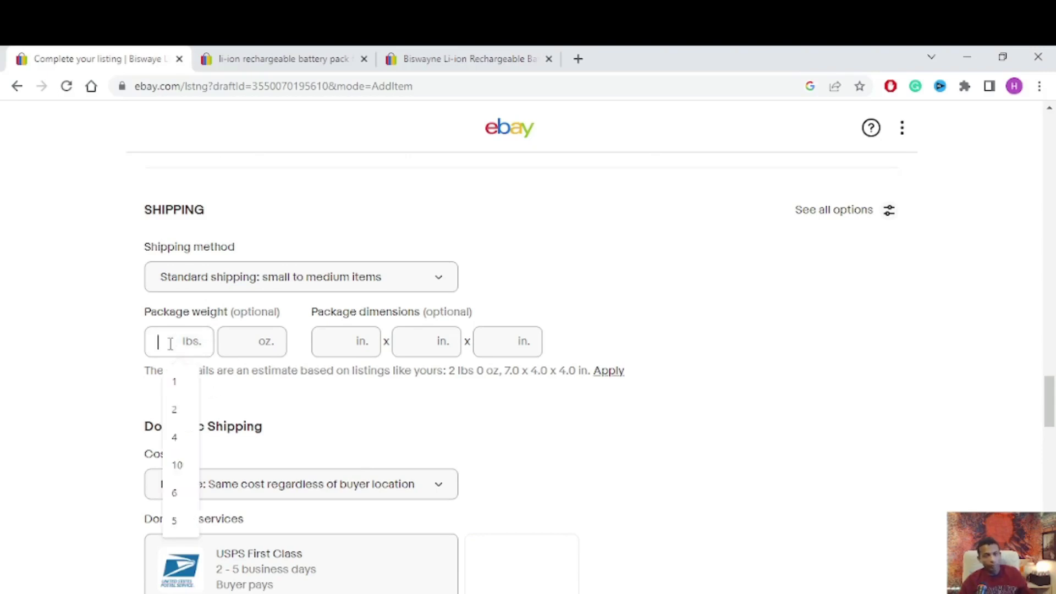
pyautogui.click(181, 410)
# - Keep the flat rate cost type for domestic shipping and set the buyer's USPS First Class charge to $7.95
pyautogui.scroll(-4, 609, 394)
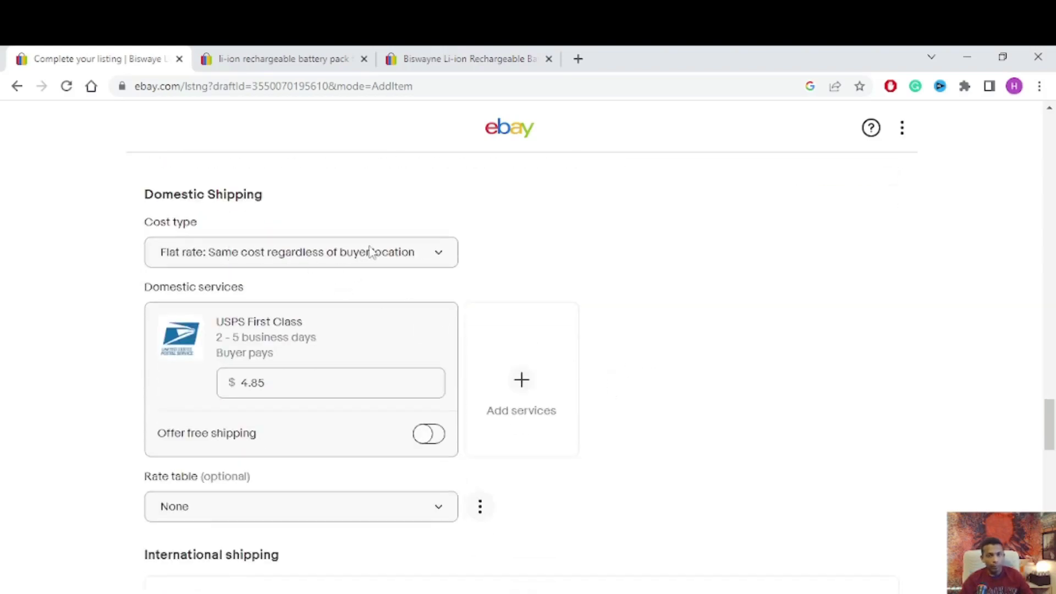
pyautogui.click(439, 257)
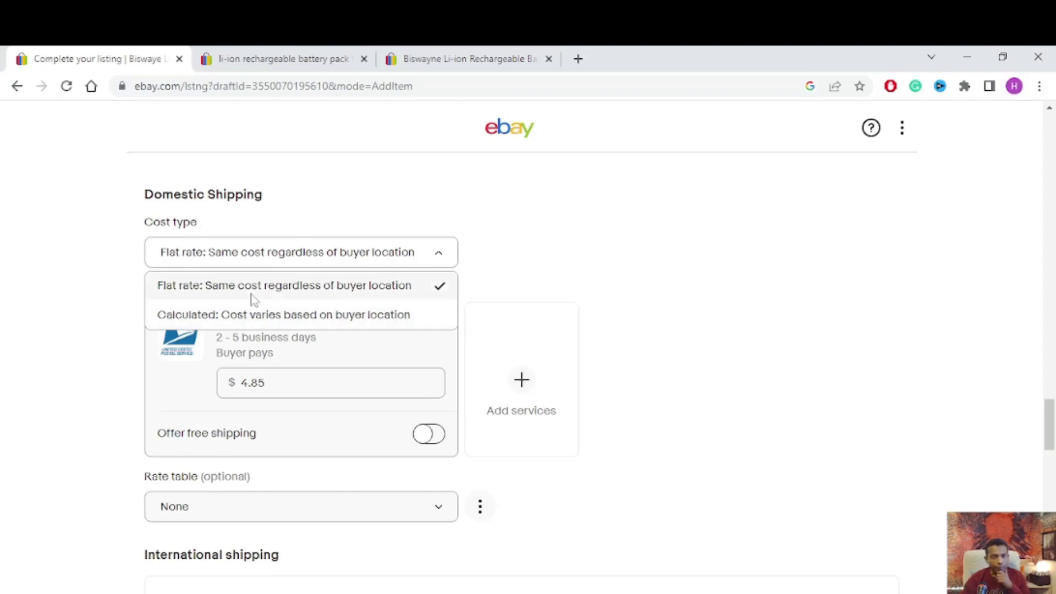
pyautogui.click(260, 254)
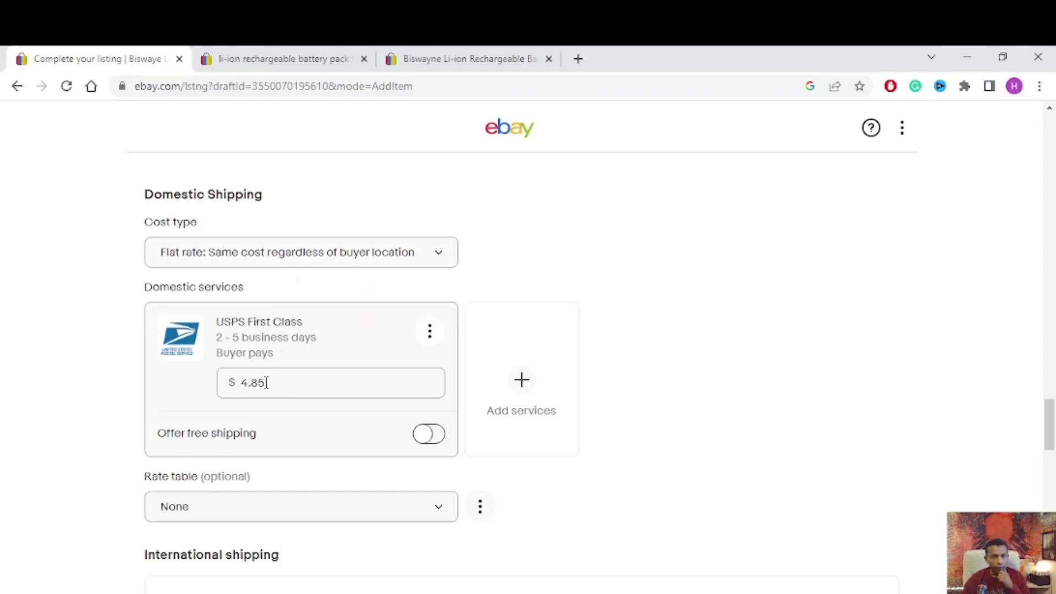
pyautogui.click(250, 387)
pyautogui.press('BackSpace')
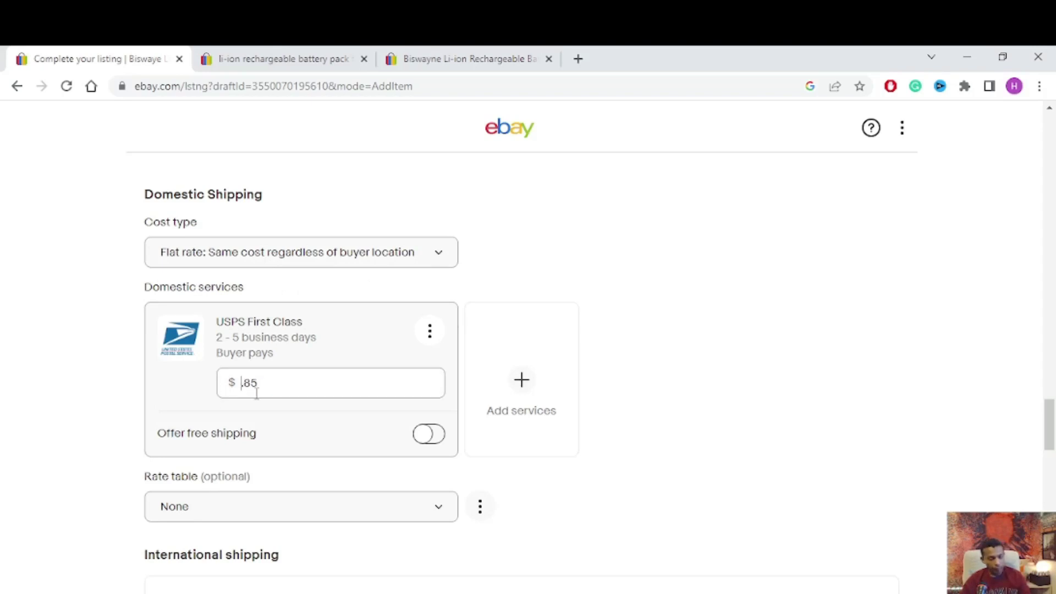
pyautogui.write('7')
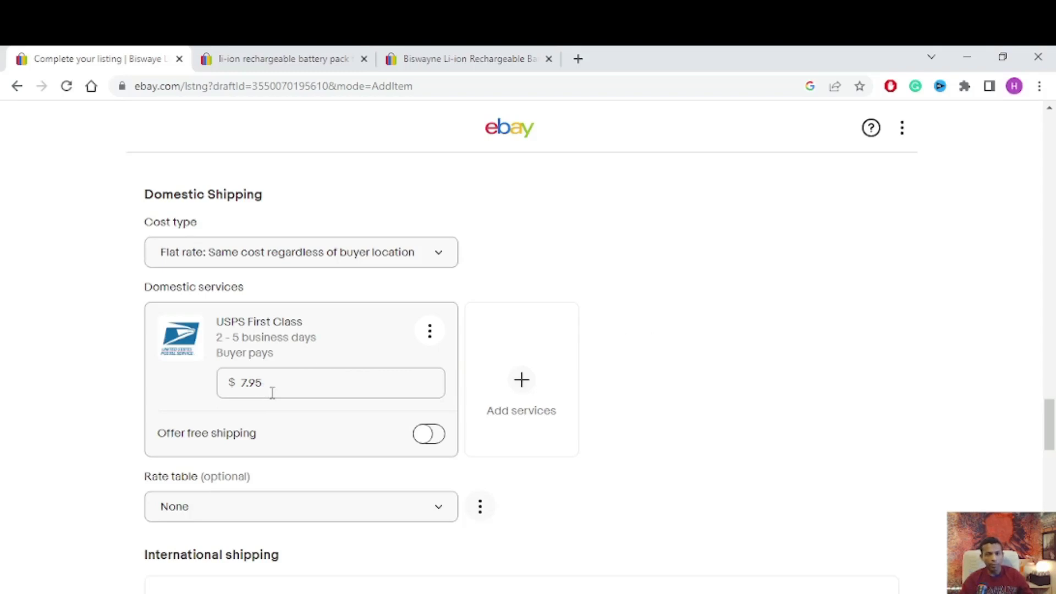
# - Turn on promotion for this listing and set its ad rate to 2%
pyautogui.scroll(-3, 272, 393)
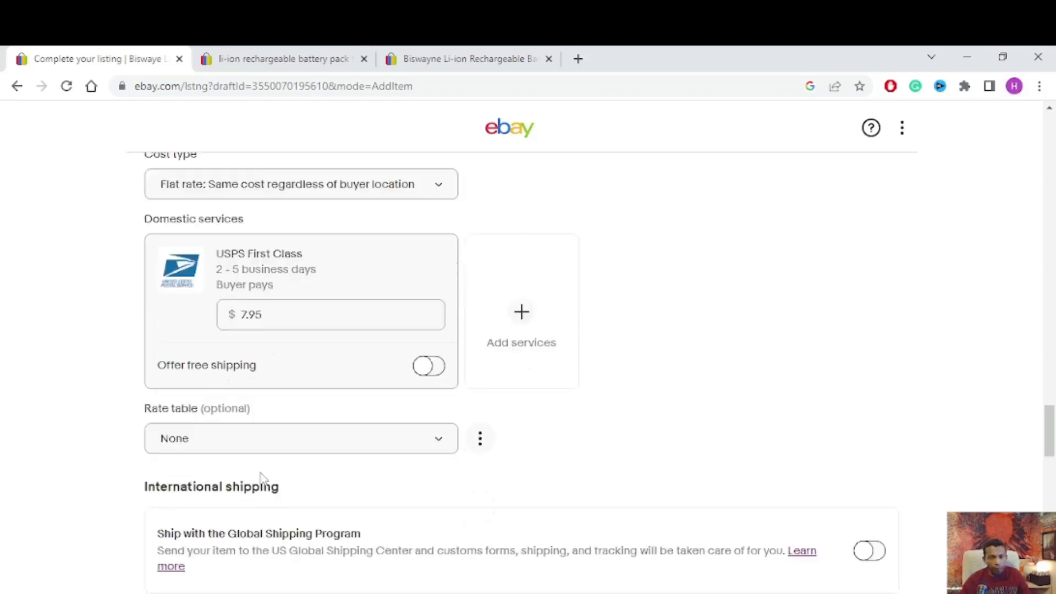
pyautogui.scroll(-4, 495, 418)
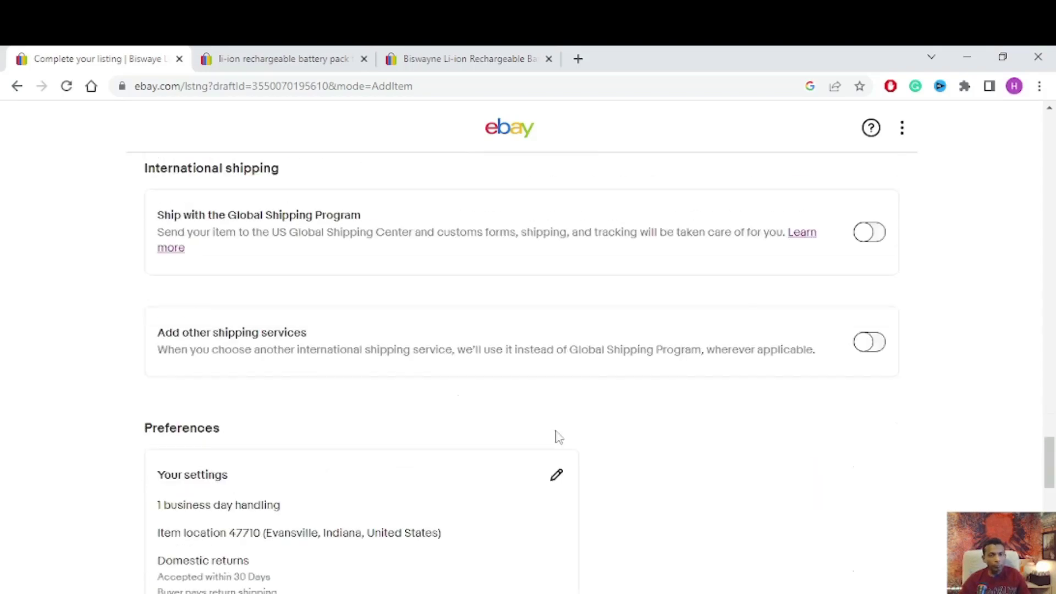
pyautogui.scroll(-5, 465, 435)
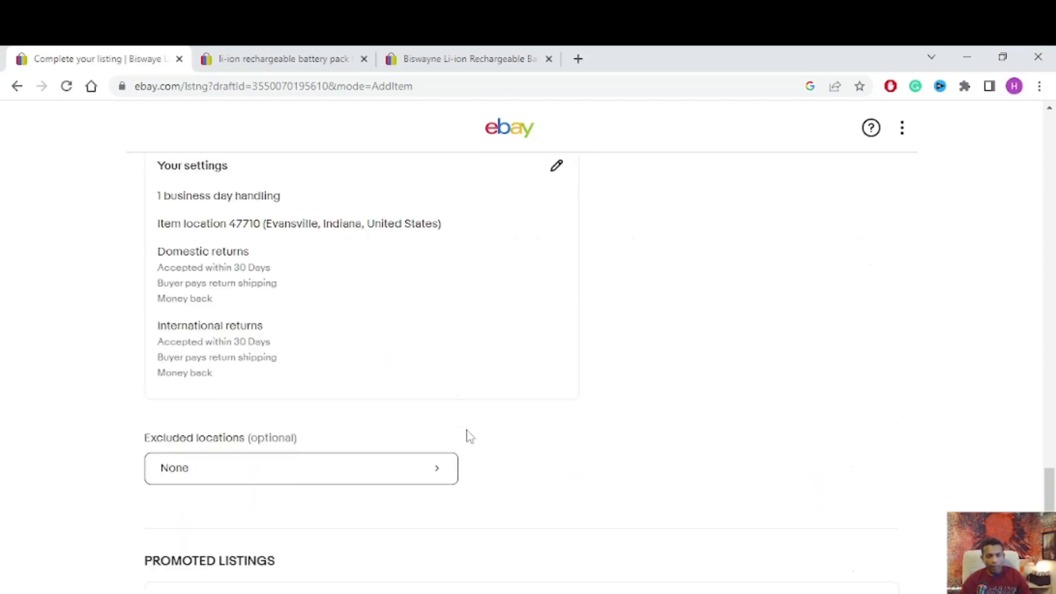
pyautogui.scroll(-3, 467, 436)
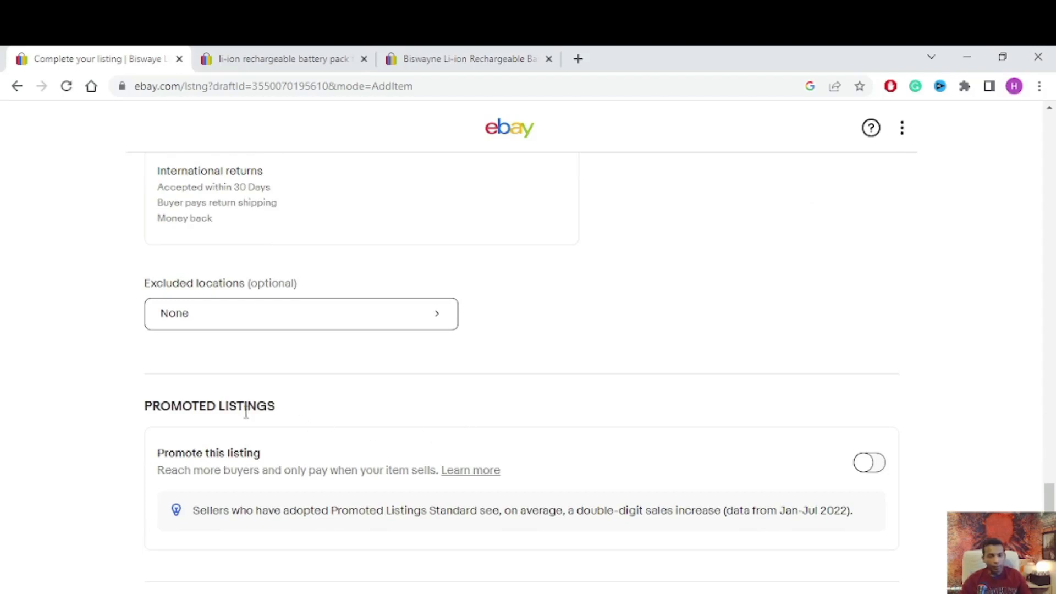
pyautogui.click(868, 463)
pyautogui.scroll(-3, 444, 504)
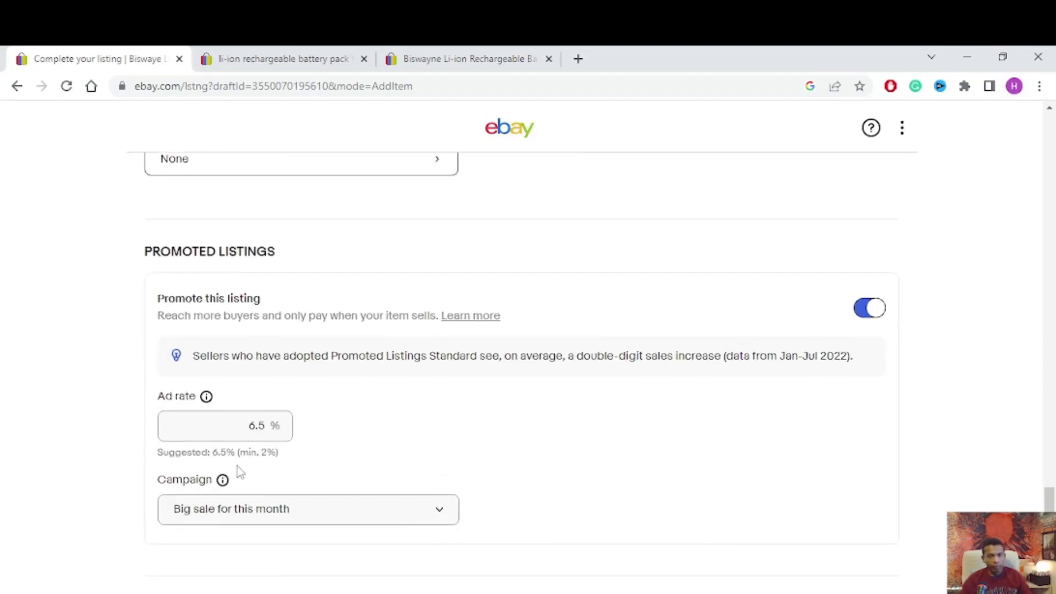
pyautogui.moveTo(245, 430); pyautogui.dragTo(266, 428)
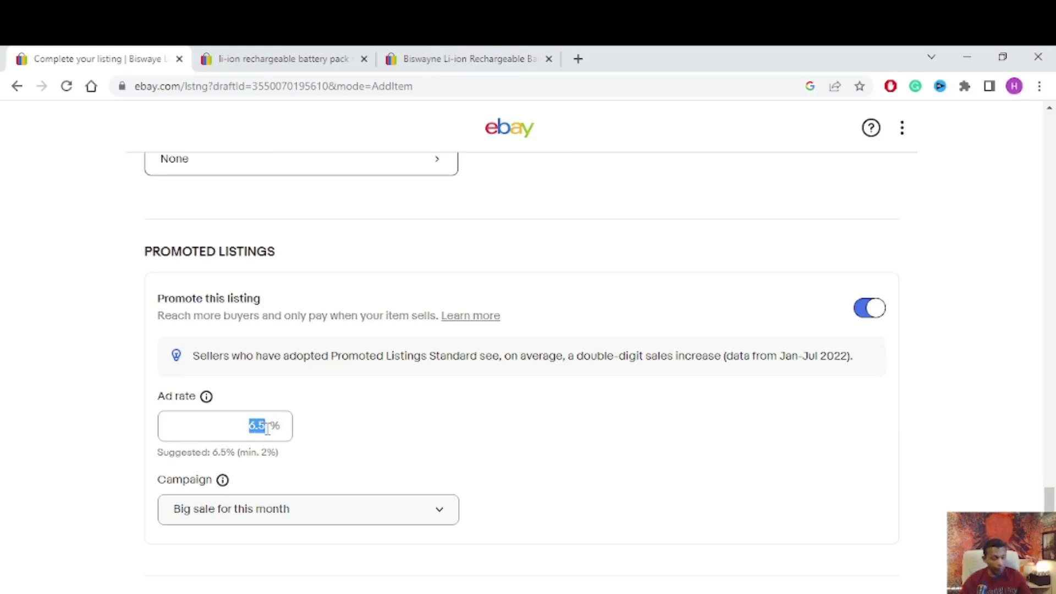
pyautogui.write('2')
pyautogui.click(412, 440)
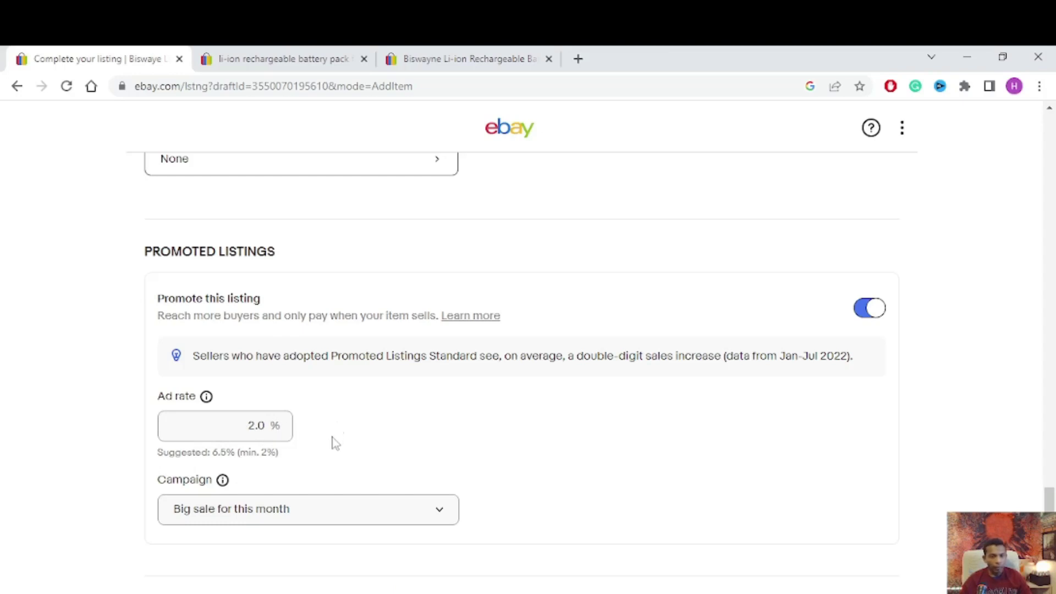
# - Exclude Alaska/Hawaii, US Protectorates and APO/FPO from the listing's domestic shipping locations
pyautogui.scroll(3, 332, 440)
pyautogui.scroll(-3, 332, 440)
pyautogui.scroll(4, 422, 419)
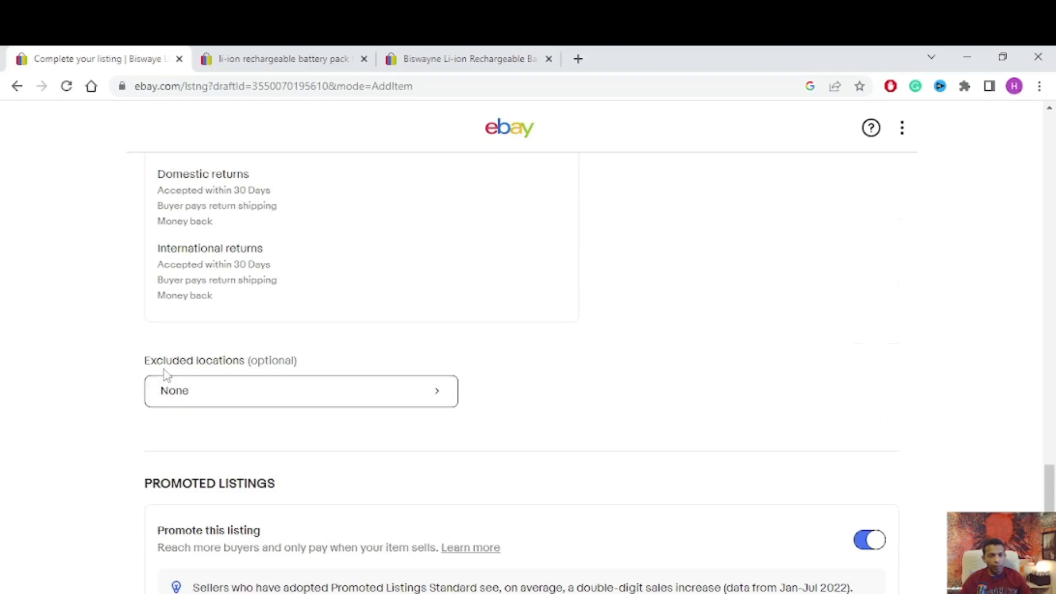
pyautogui.click(424, 395)
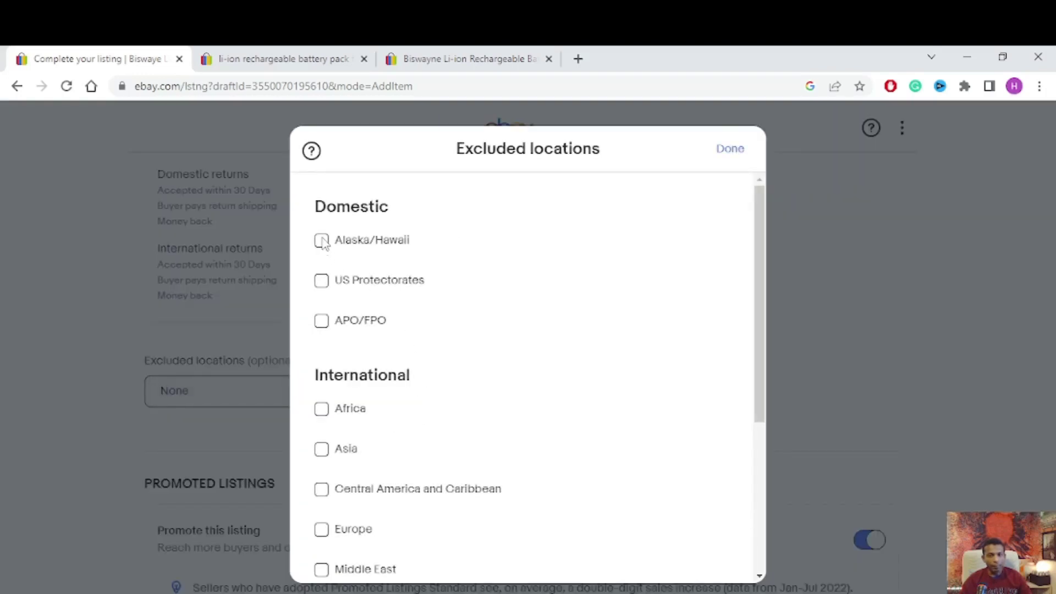
pyautogui.click(322, 242)
pyautogui.click(321, 282)
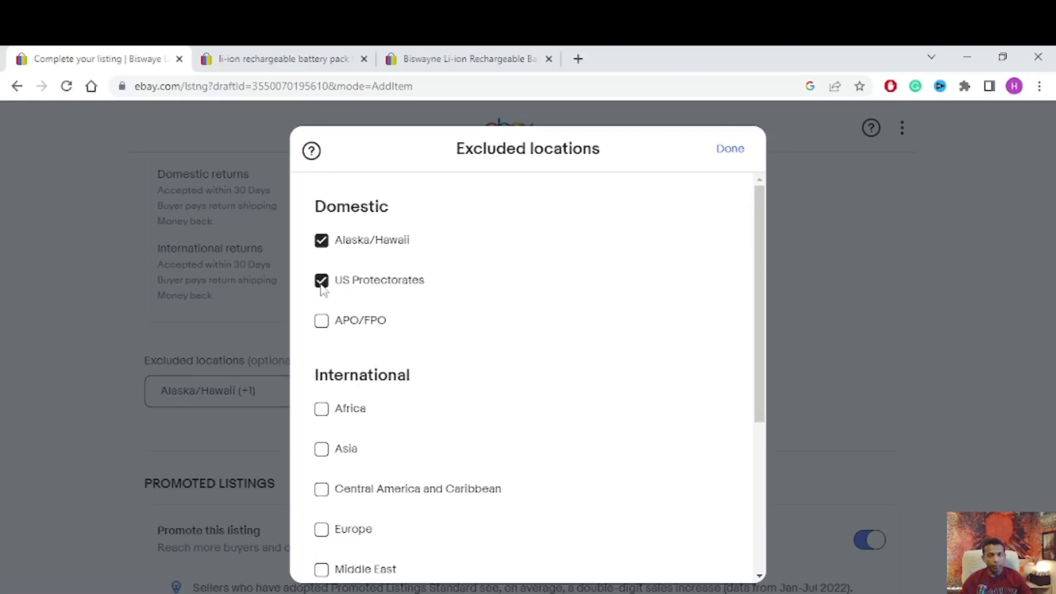
pyautogui.click(322, 324)
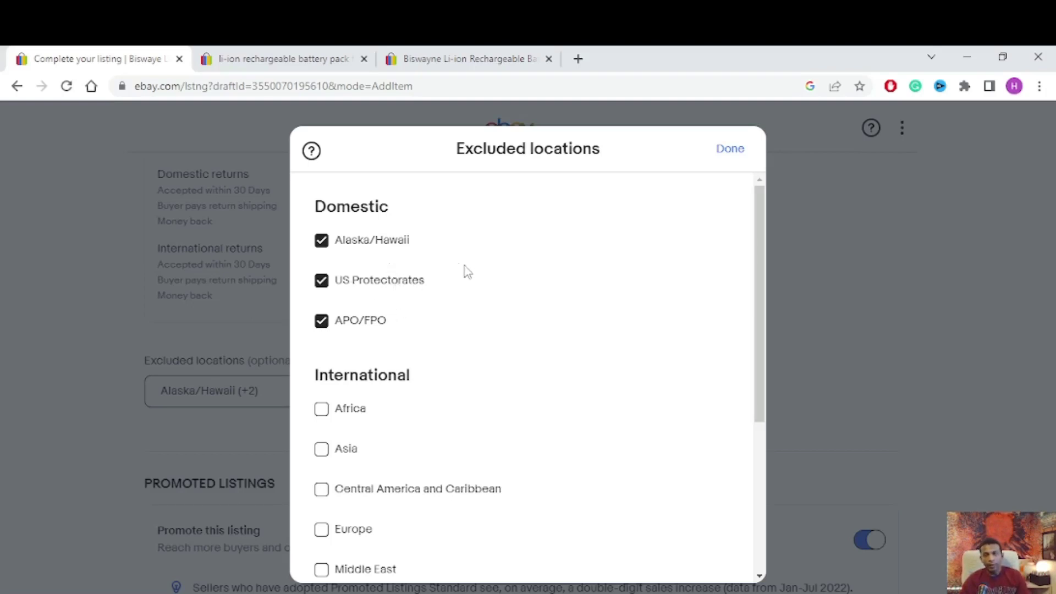
pyautogui.click(729, 150)
# - Review the listing from the handling and return preferences back up through shipping, description and item specifics to the photos section
pyautogui.scroll(5, 554, 416)
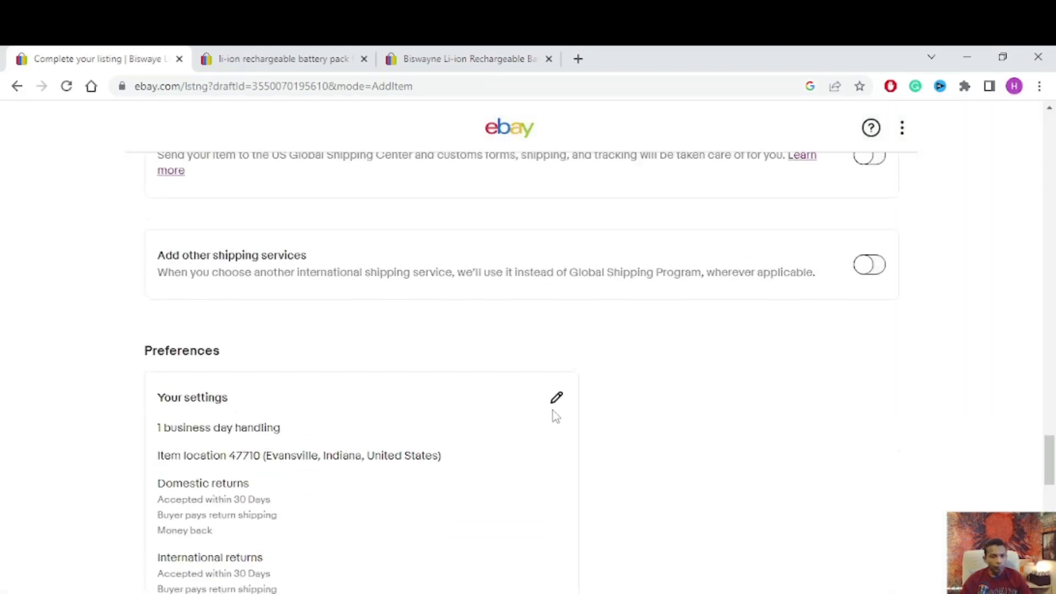
pyautogui.scroll(-2, 553, 417)
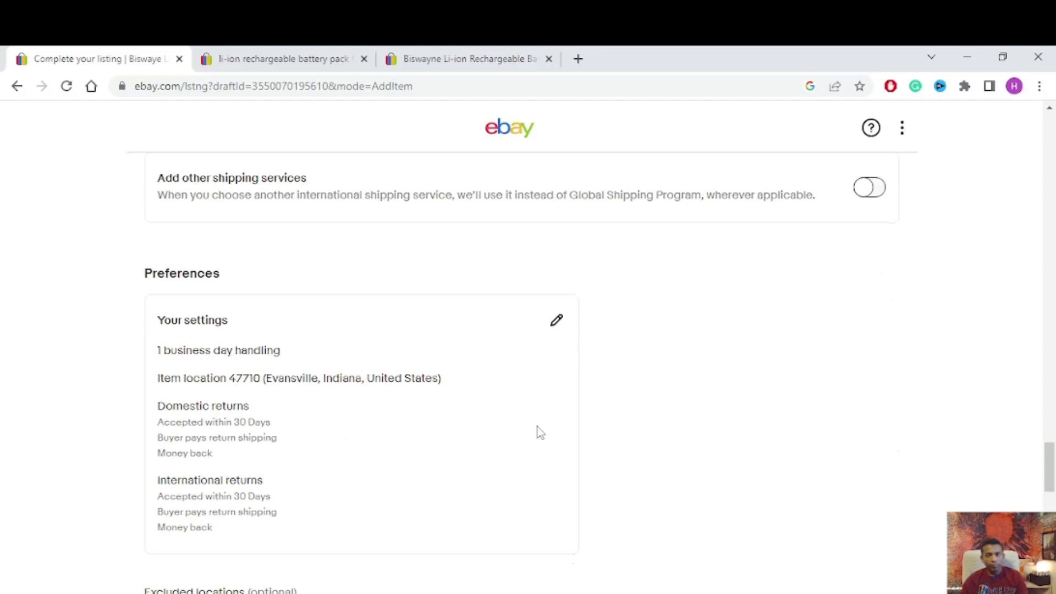
pyautogui.scroll(10, 491, 353)
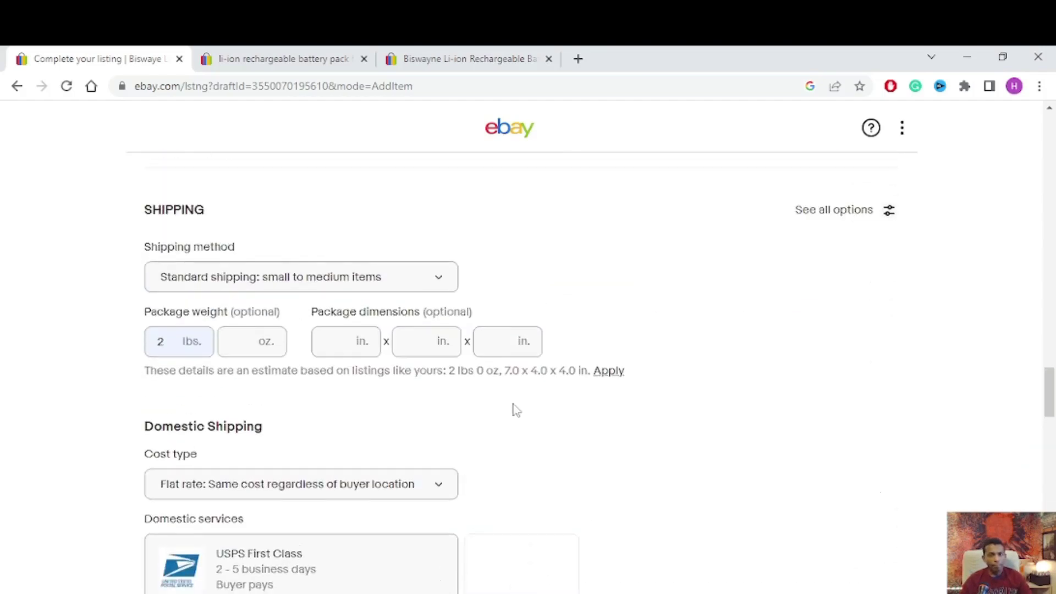
pyautogui.scroll(10, 516, 410)
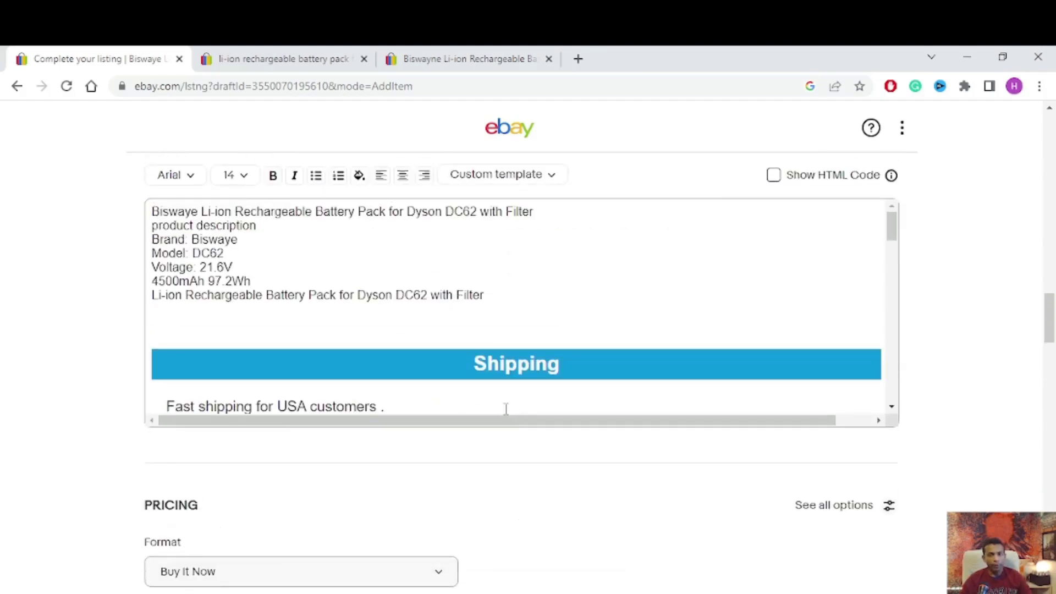
pyautogui.scroll(15, 76, 378)
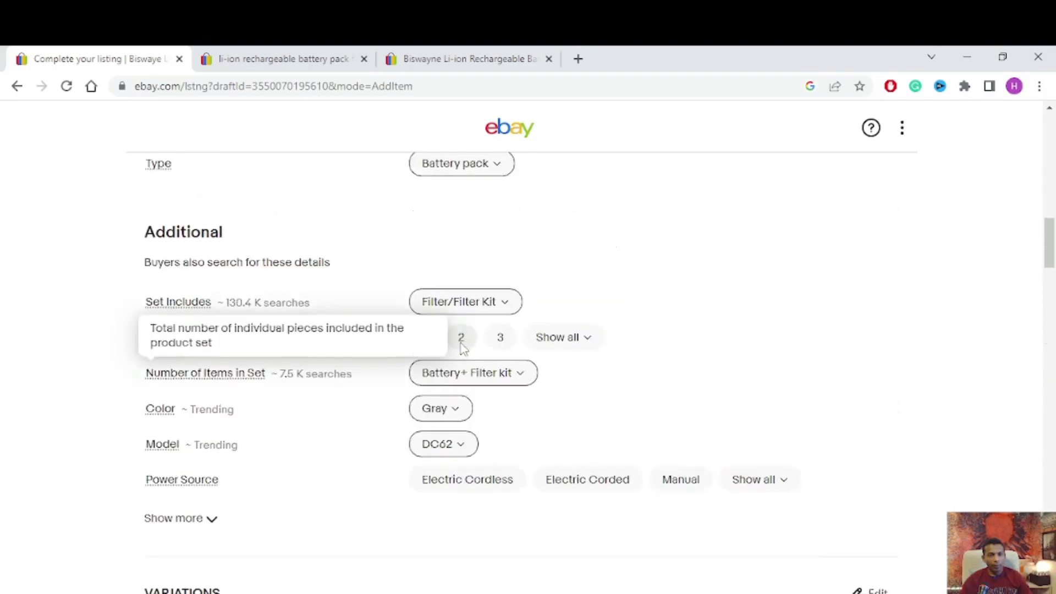
pyautogui.scroll(8, 491, 350)
pyautogui.scroll(10, 491, 350)
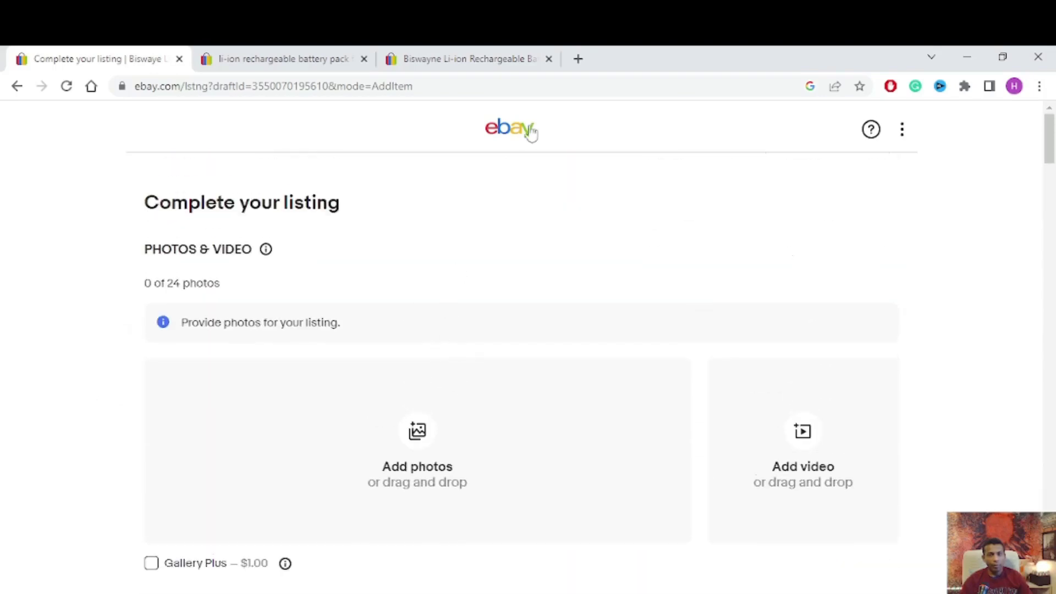
# - Switch to the open IMG_2515 photo, then close it and the Pictures folder window
pyautogui.hotkey('alt', 'Tab')
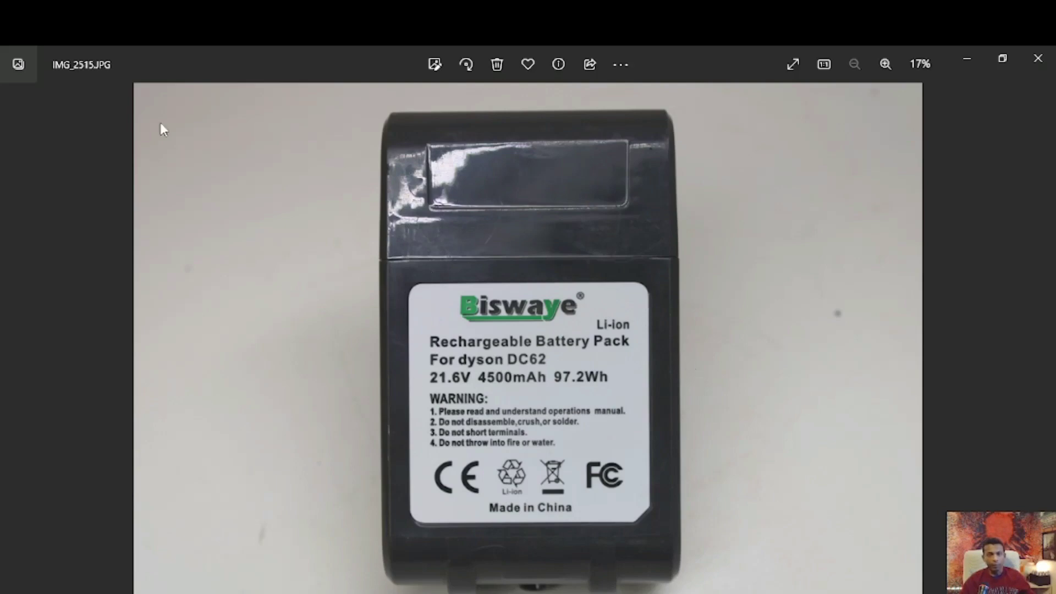
pyautogui.click(1026, 60)
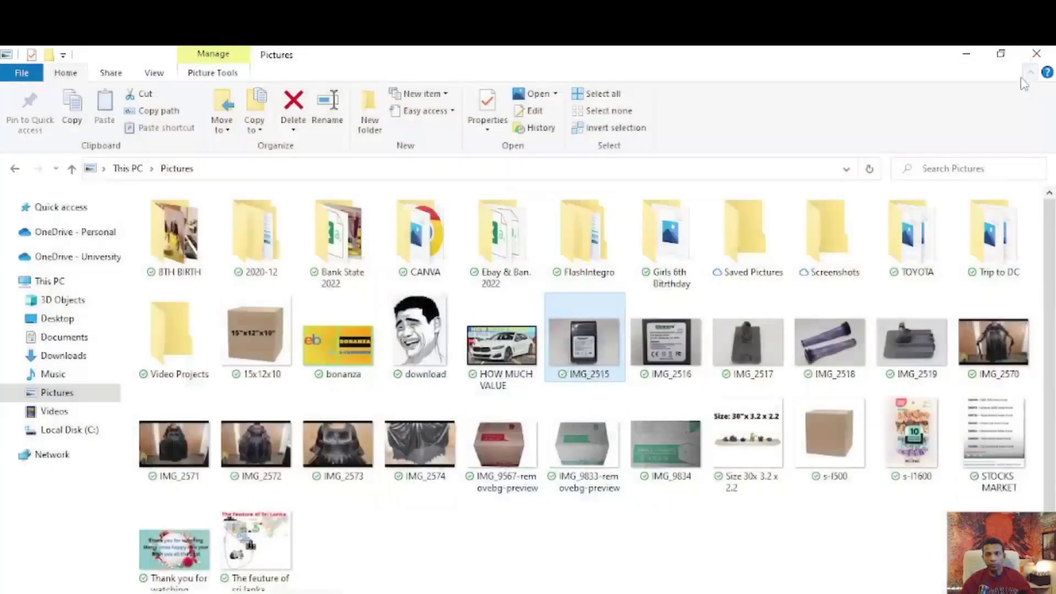
pyautogui.click(1037, 54)
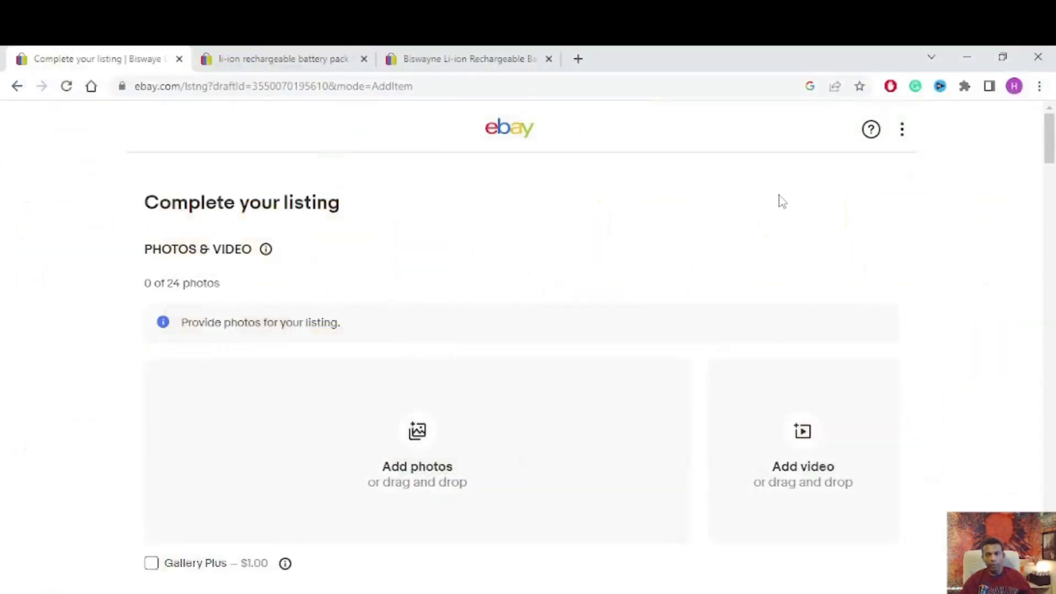
# - Search Google for "remove background" in a new browser tab and open the remove.bg website
pyautogui.click(577, 58)
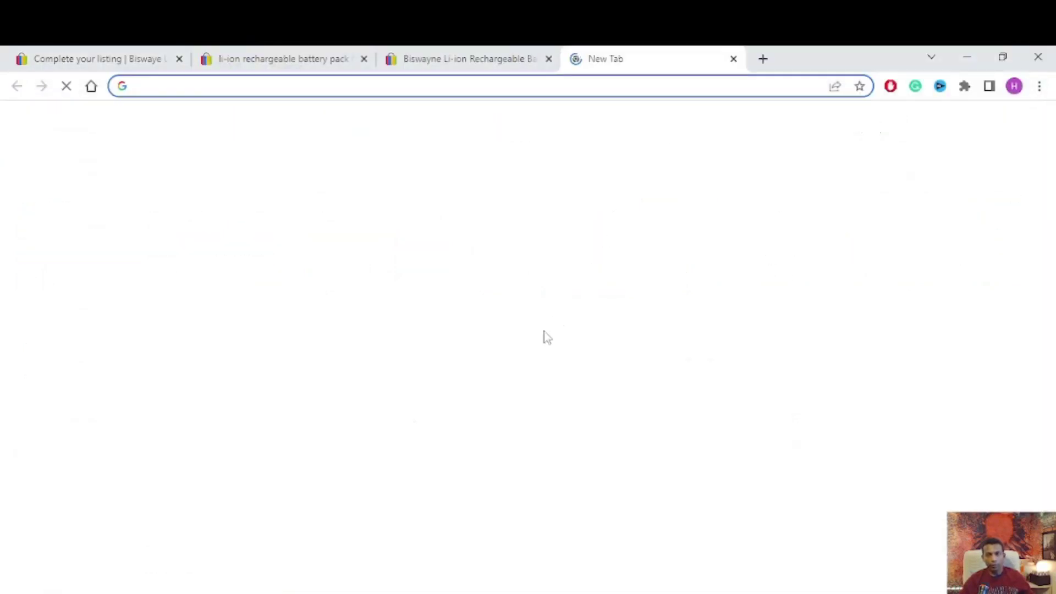
pyautogui.click(531, 349)
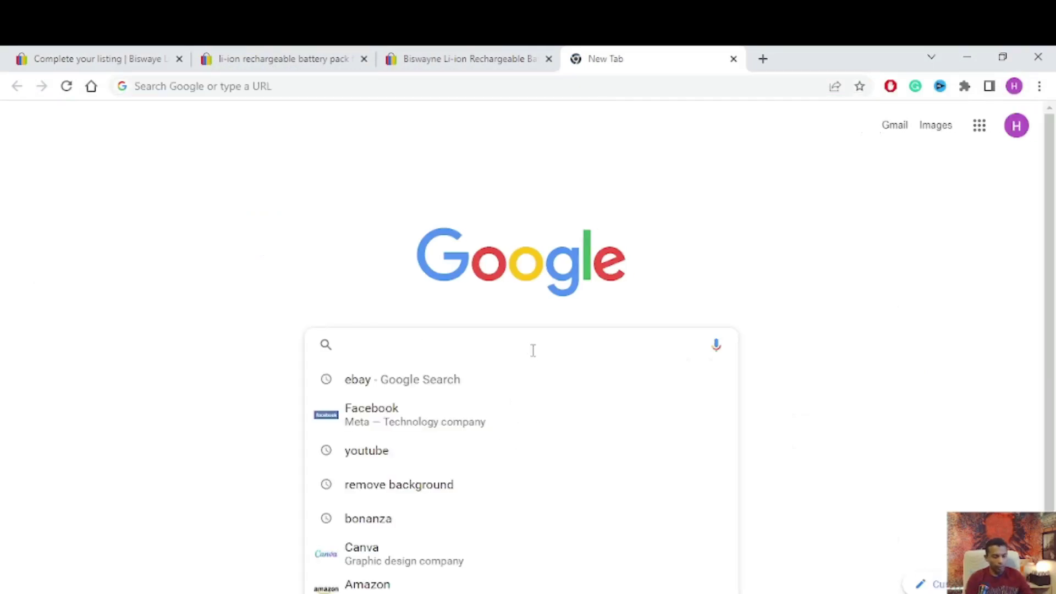
pyautogui.write('re')
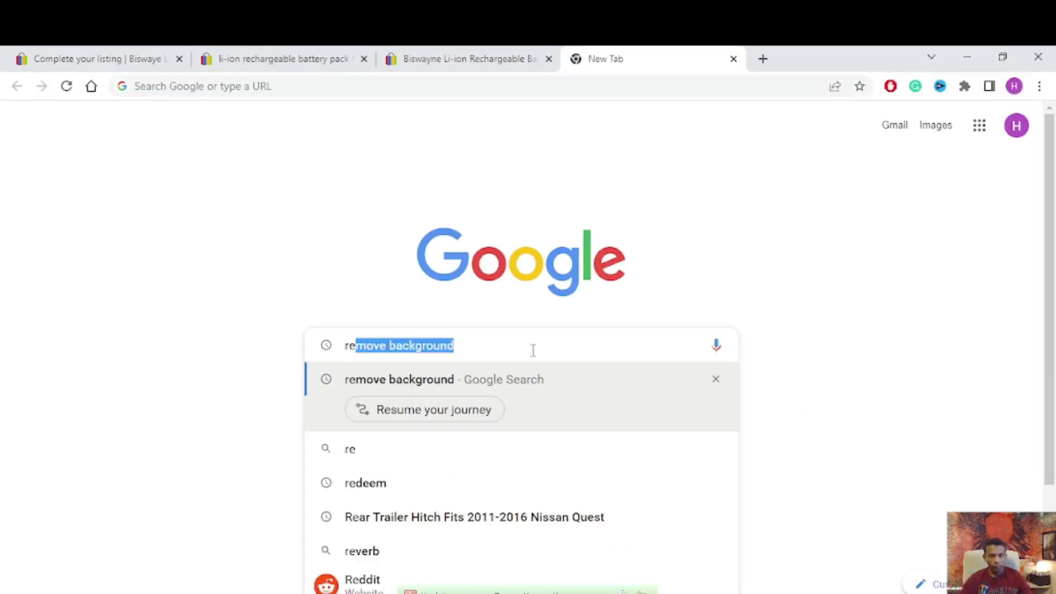
pyautogui.click(387, 390)
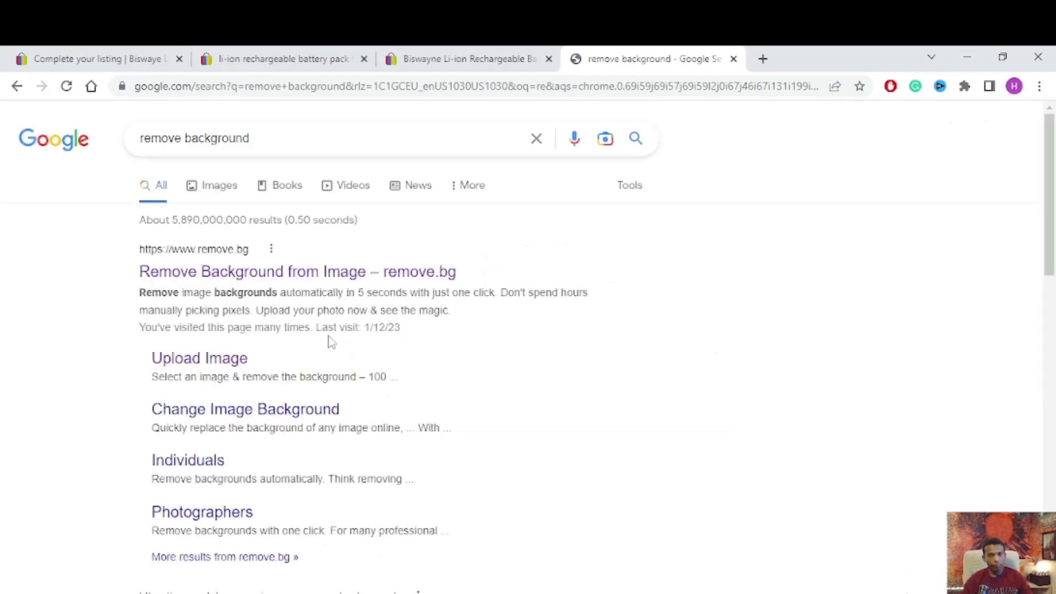
pyautogui.click(311, 283)
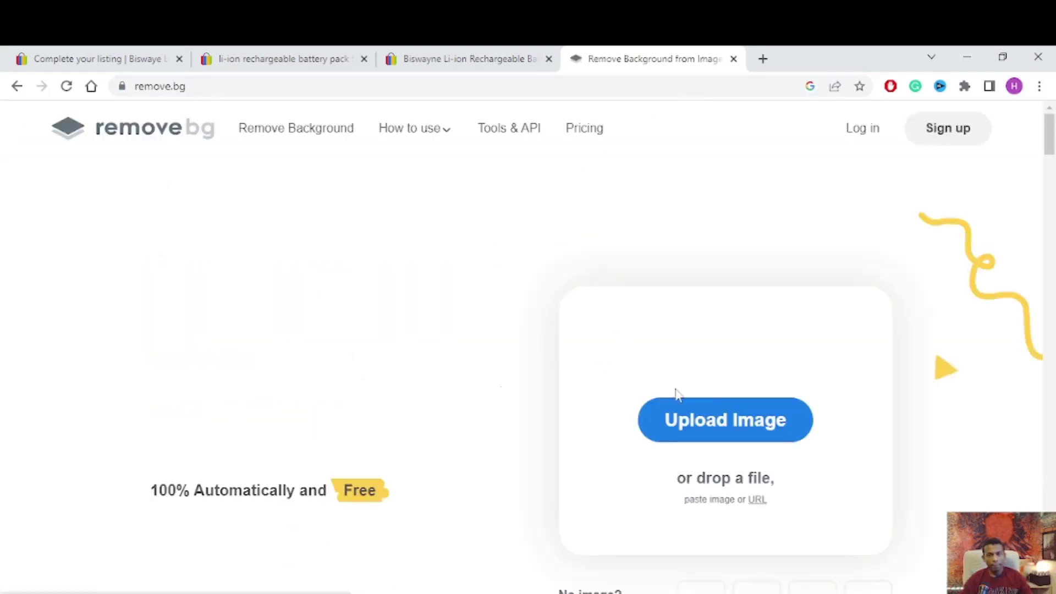
# - Upload IMG_2515 from the Pictures folder to remove.bg to strip its background
pyautogui.click(714, 426)
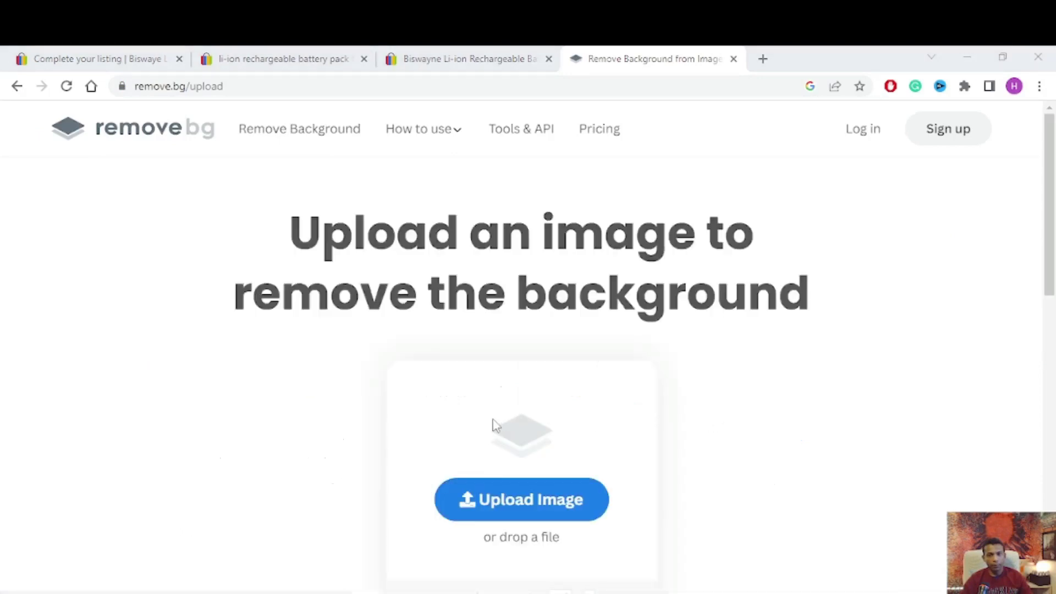
pyautogui.click(490, 499)
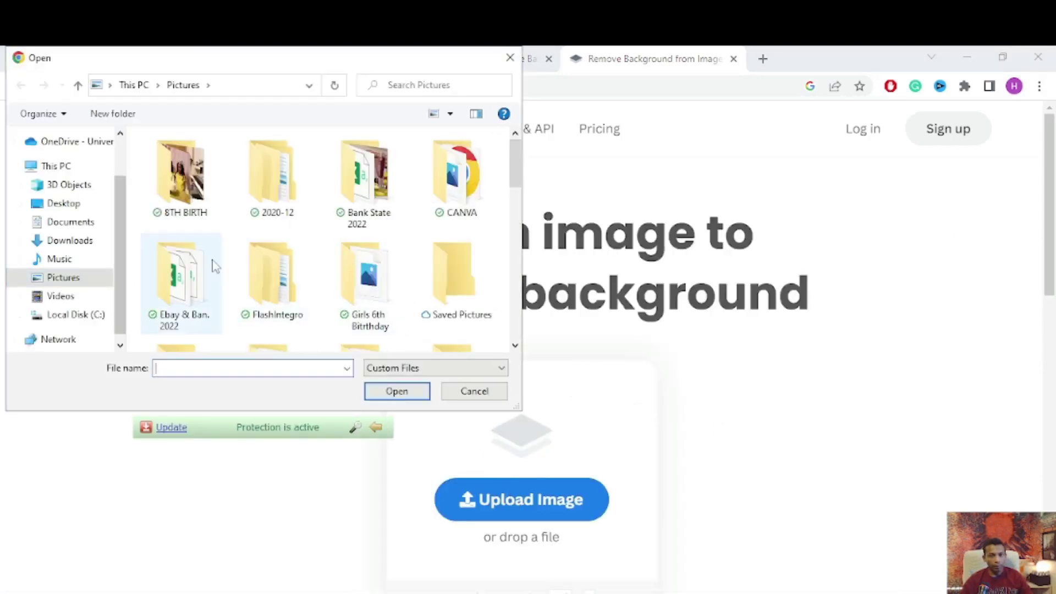
pyautogui.scroll(-10, 212, 265)
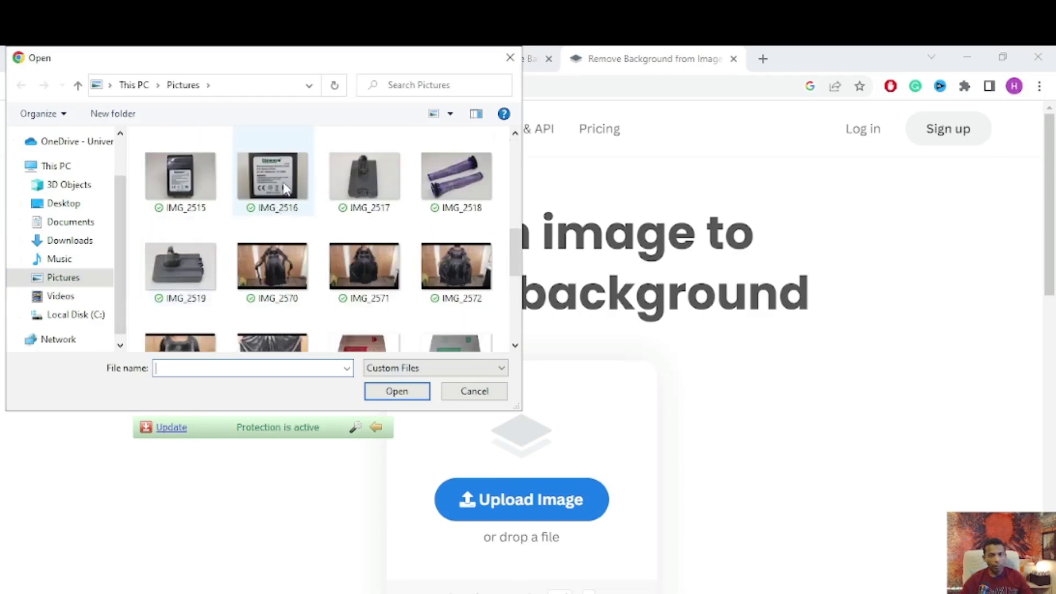
pyautogui.click(195, 184)
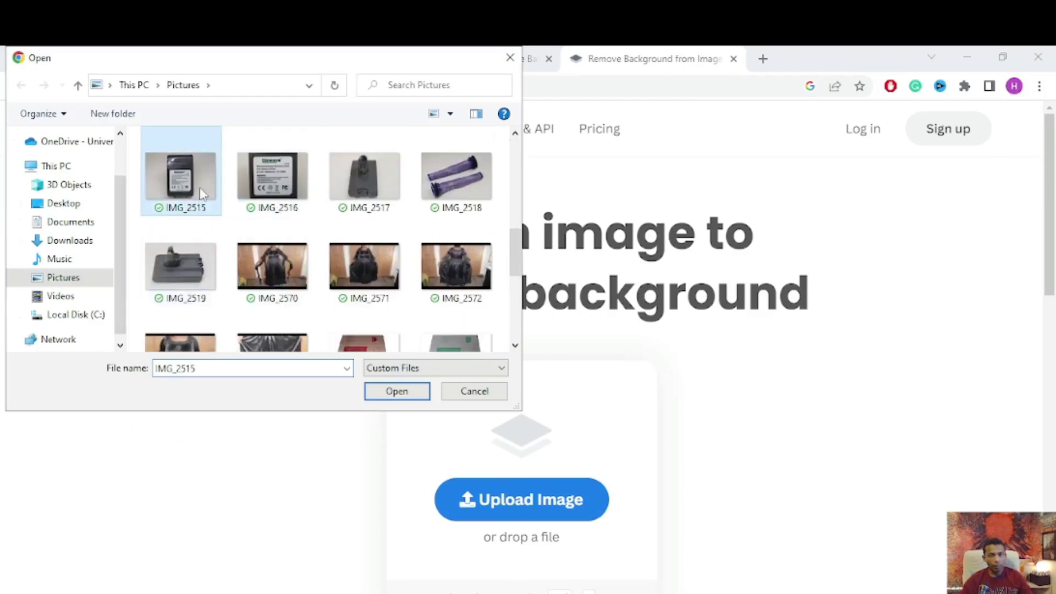
pyautogui.click(396, 391)
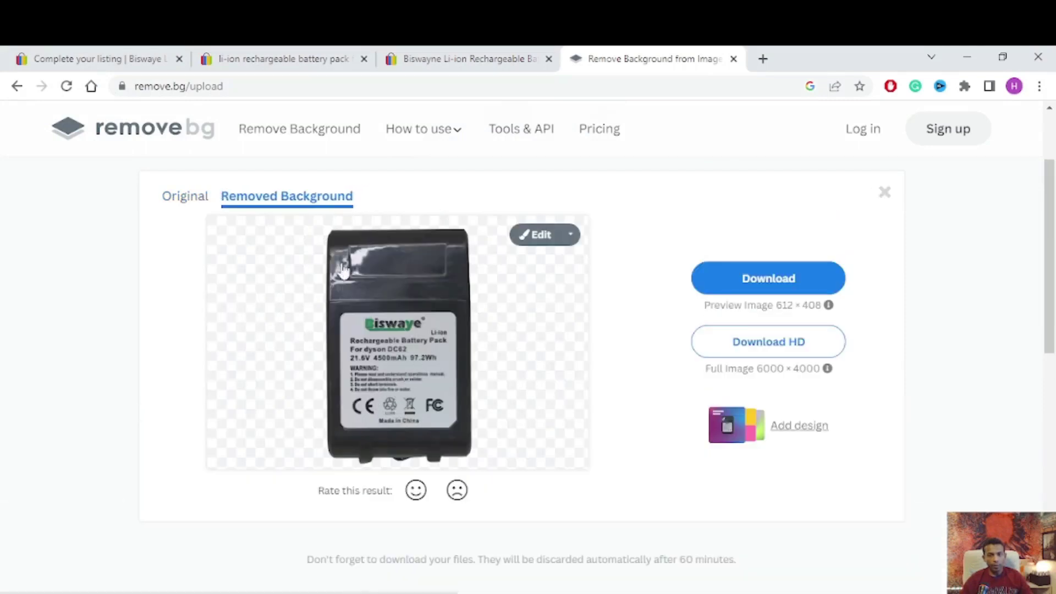
# - Save the background-free battery pack image to the computer and clear the result from the upload page
pyautogui.rightClick(454, 319)
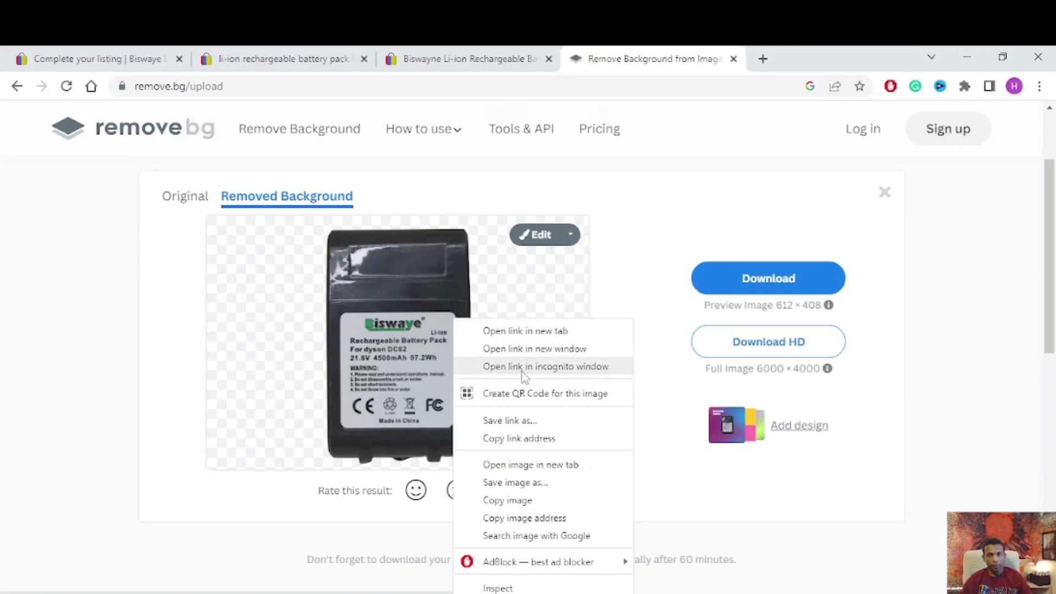
pyautogui.click(520, 487)
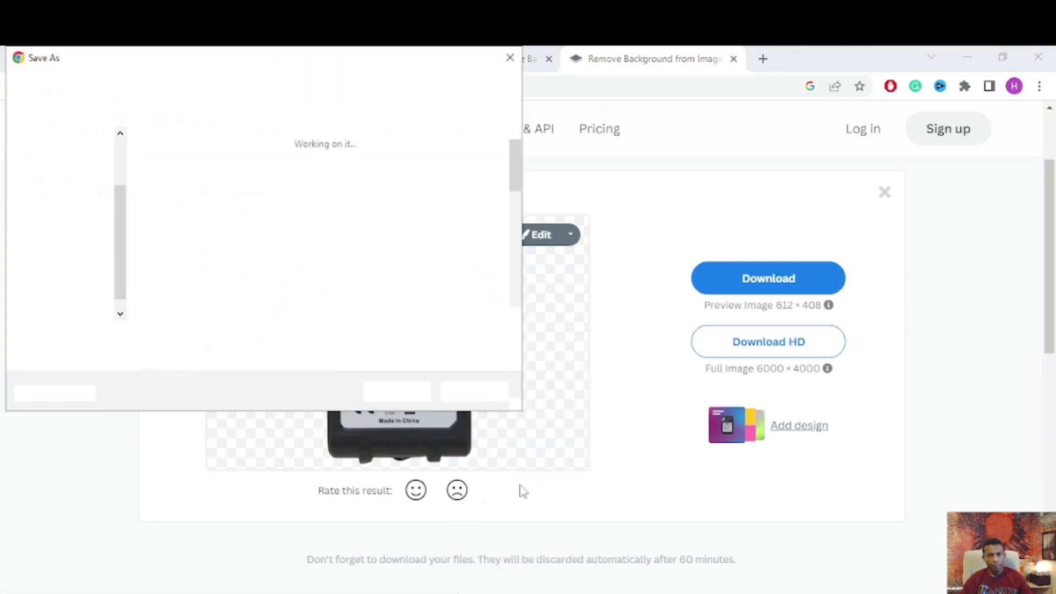
pyautogui.click(397, 391)
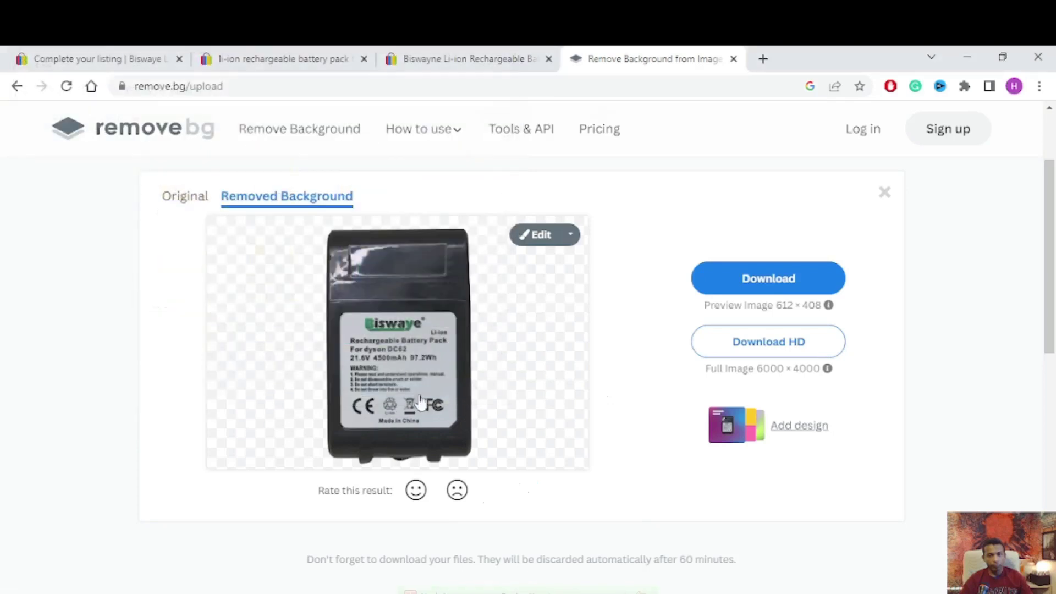
pyautogui.click(884, 194)
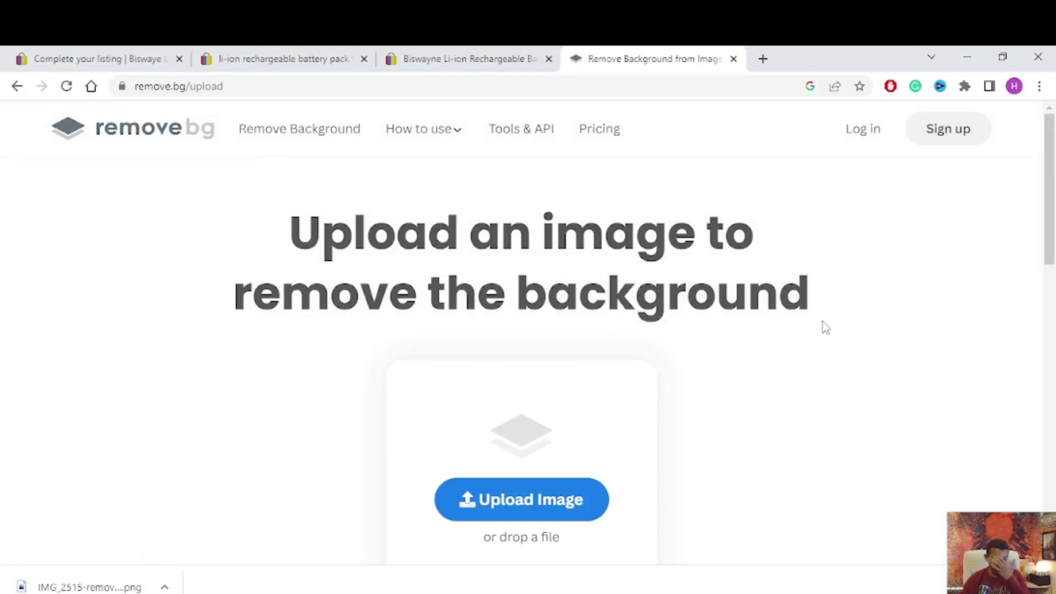
# - Close the remove.bg page and start adding photos to the eBay listing
pyautogui.click(733, 58)
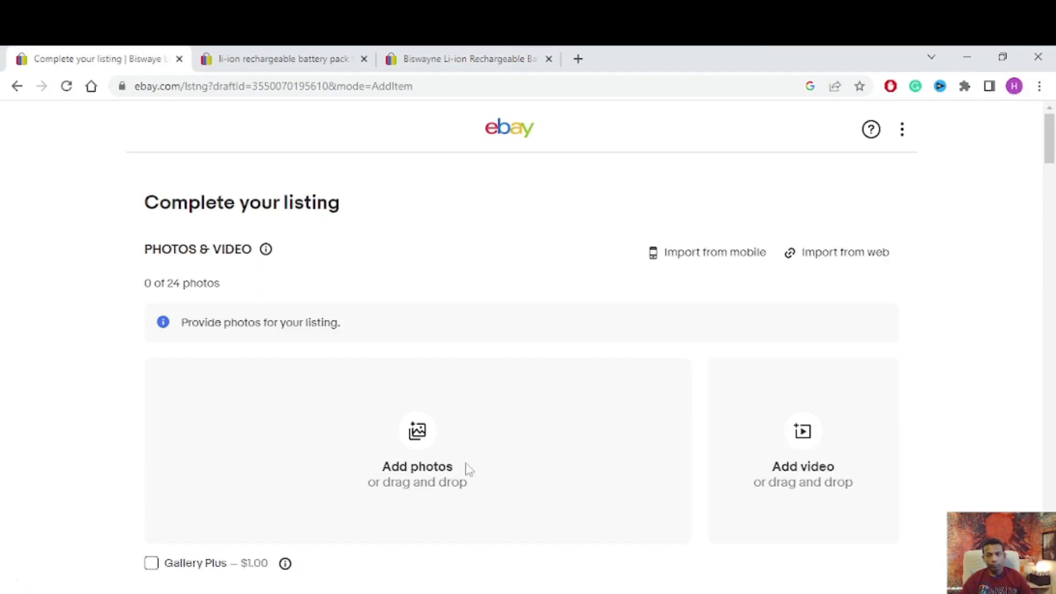
pyautogui.click(419, 440)
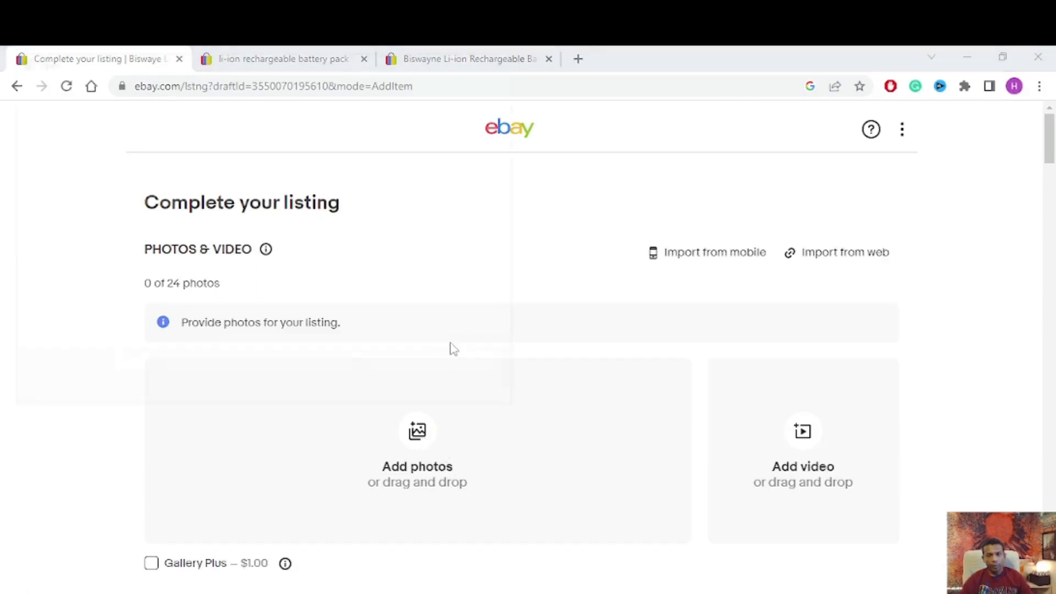